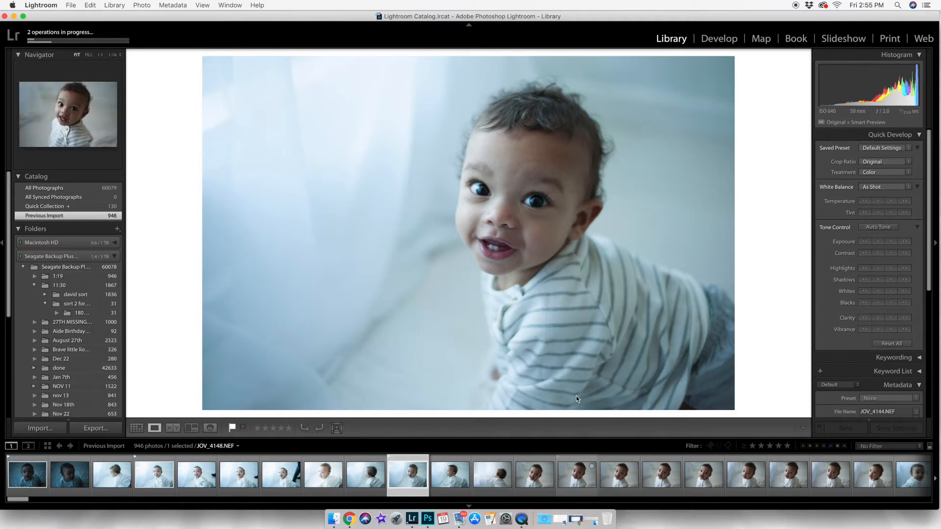
- Advance through the baby photos to JOV_4147.NEF and flag it as a pick
key(Right)
key(Right)
key(Right)
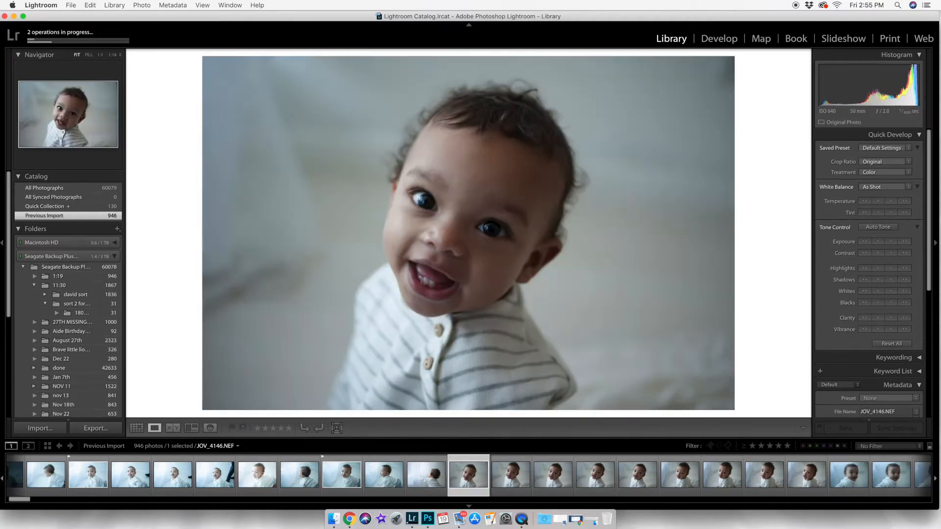
key(p)
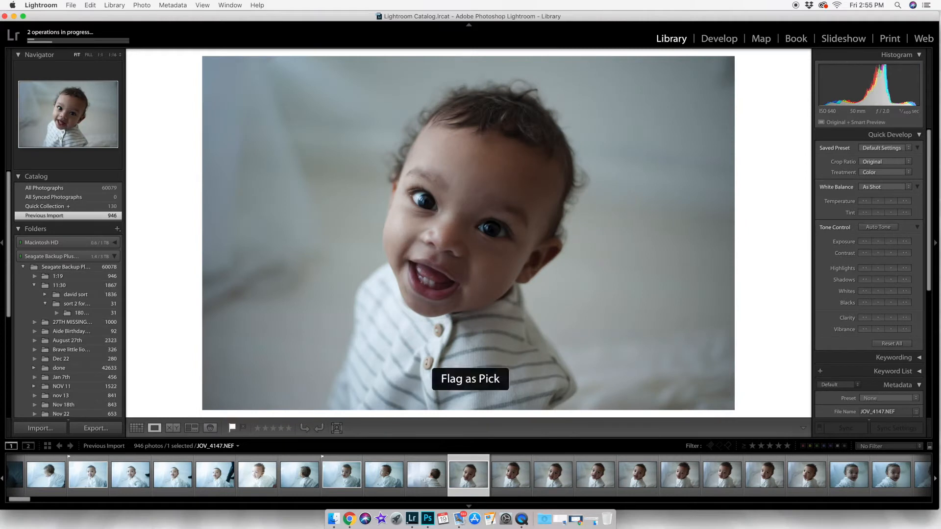
- Advance to the sharper shot of the baby looking into the camera beside the curtain and flag it as a pick
key(Right)
key(Right)
key(Right)
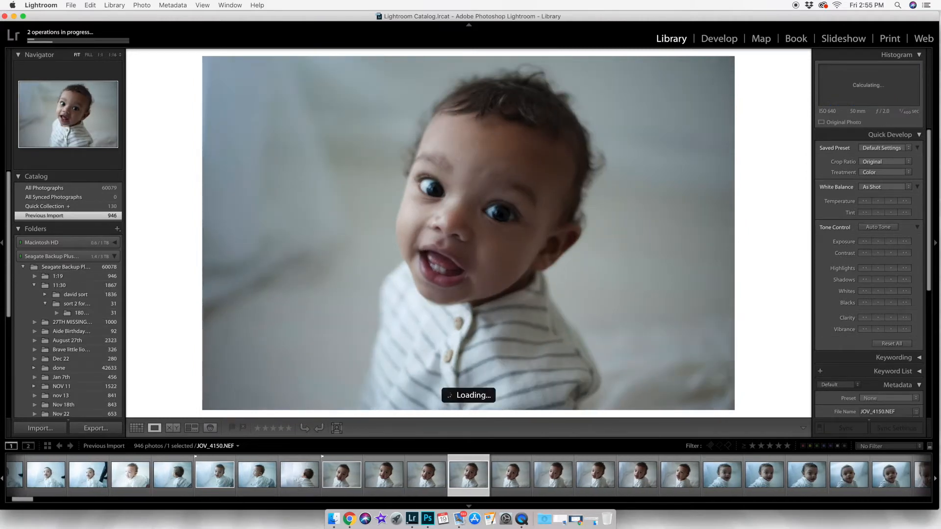
key(Right)
key(Right)
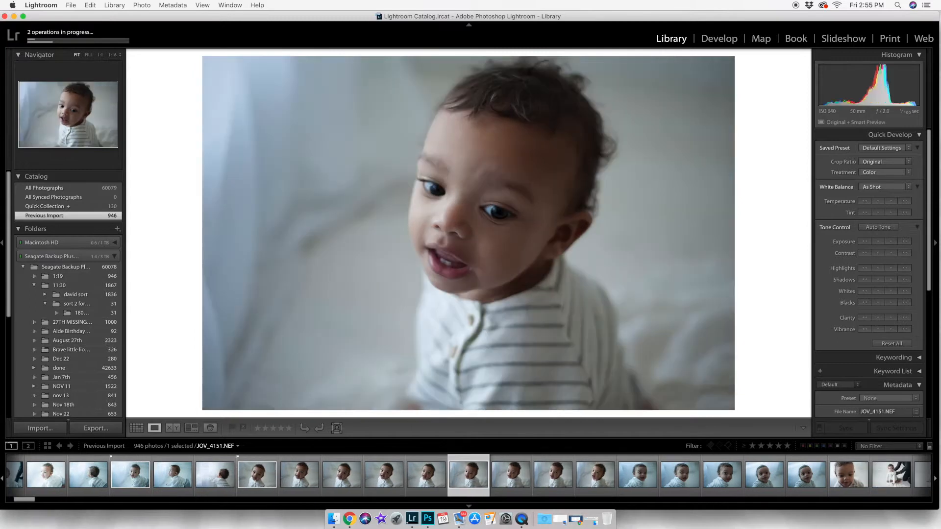
click(561, 480)
key(p)
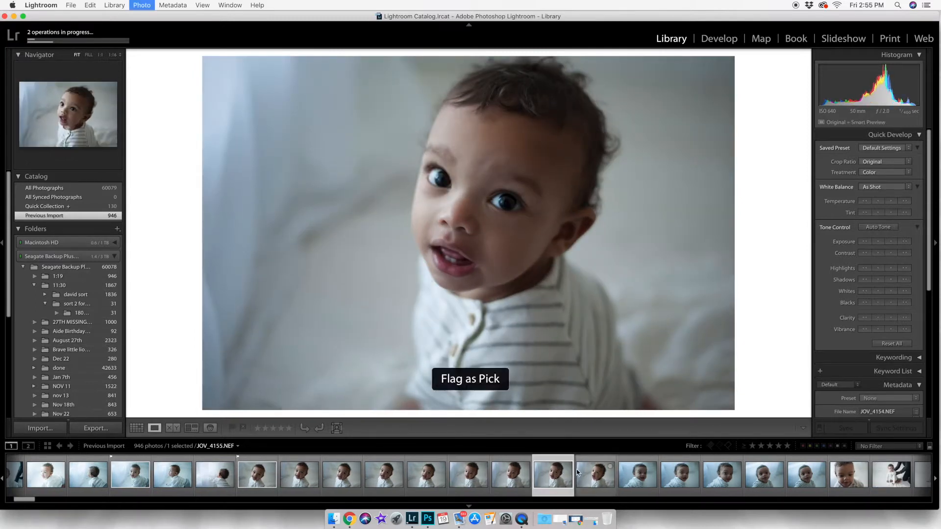
- Look through the photos from JOV_4157.NEF up to JOV_4172.NEF, where the baby sits with one arm raised
click(689, 481)
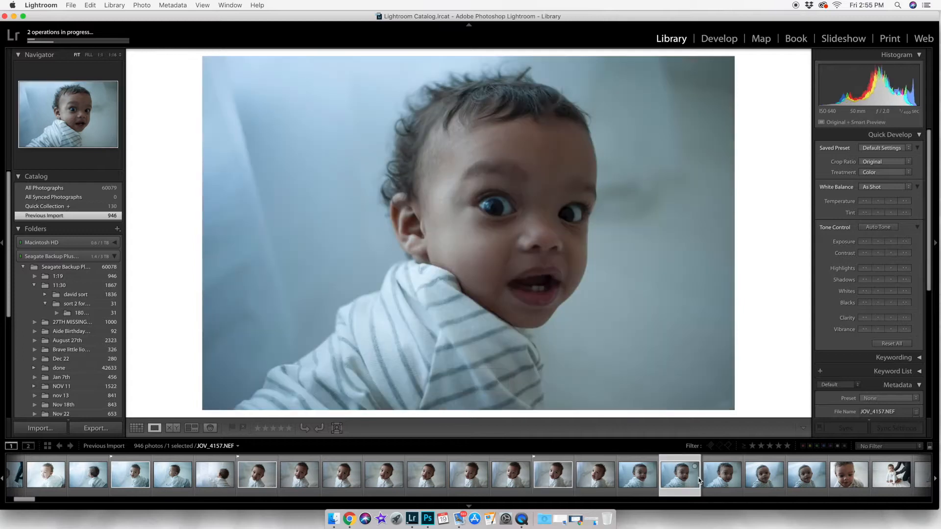
key(Right)
key(Right)
key(Right)
key(Right)
key(Right)
key(Right)
key(Right)
key(Right)
key(Right)
key(Right)
key(Right)
key(Right)
key(Right)
key(Right)
key(Right)
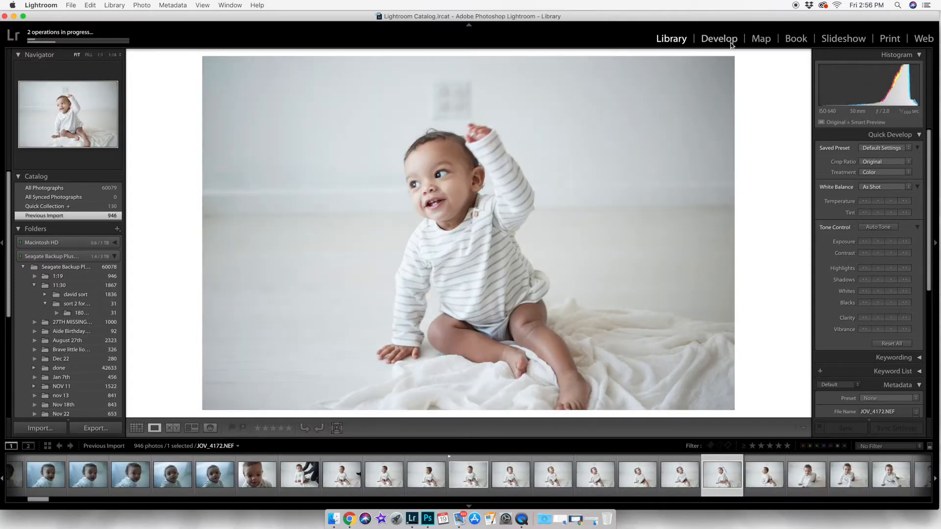
- Show the metadata of JOV_4172.NEF to check its camera and exposure information
scroll(911, 326, down, 3)
click(919, 329)
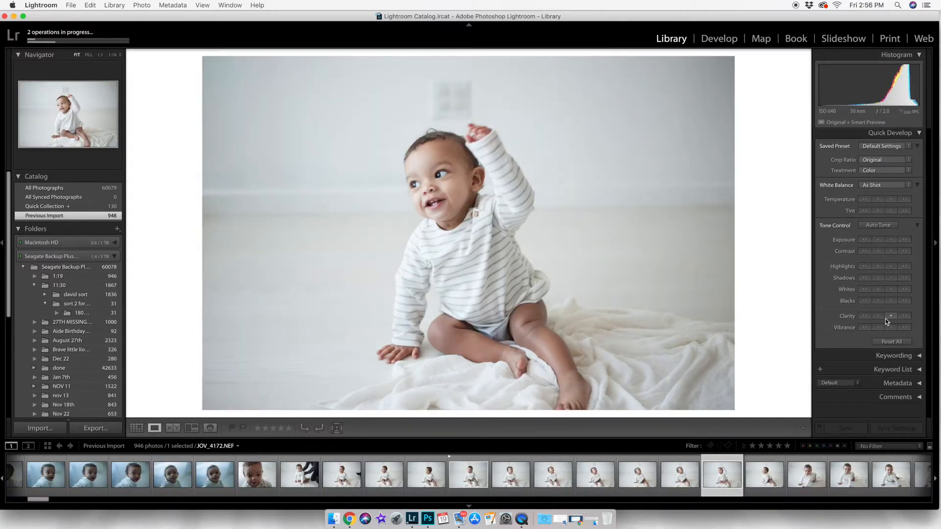
click(919, 385)
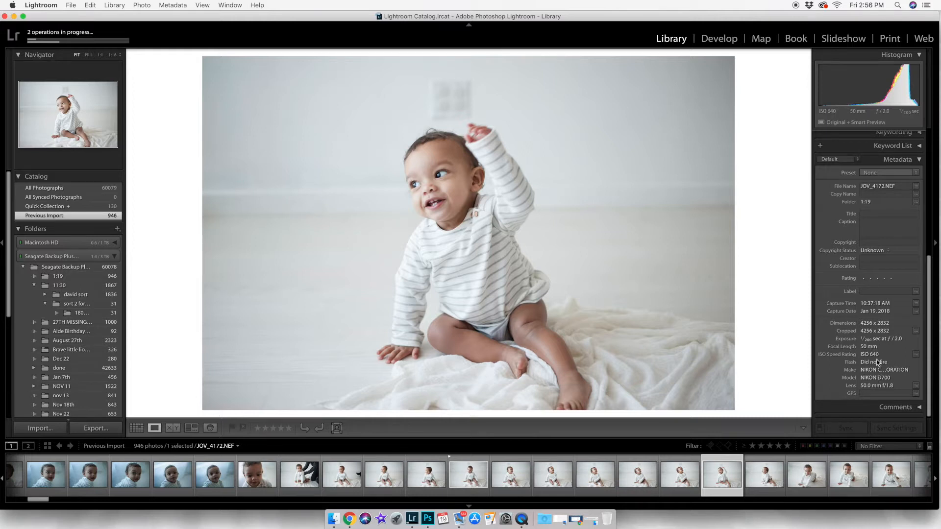
- Flag JOV_4172.NEF and JOV_4173.NEF as picks
key(Right)
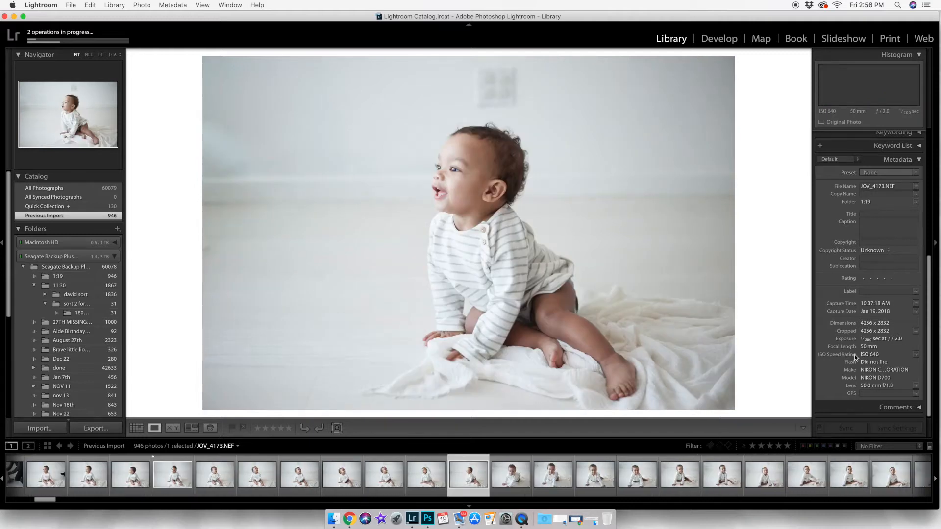
key(p)
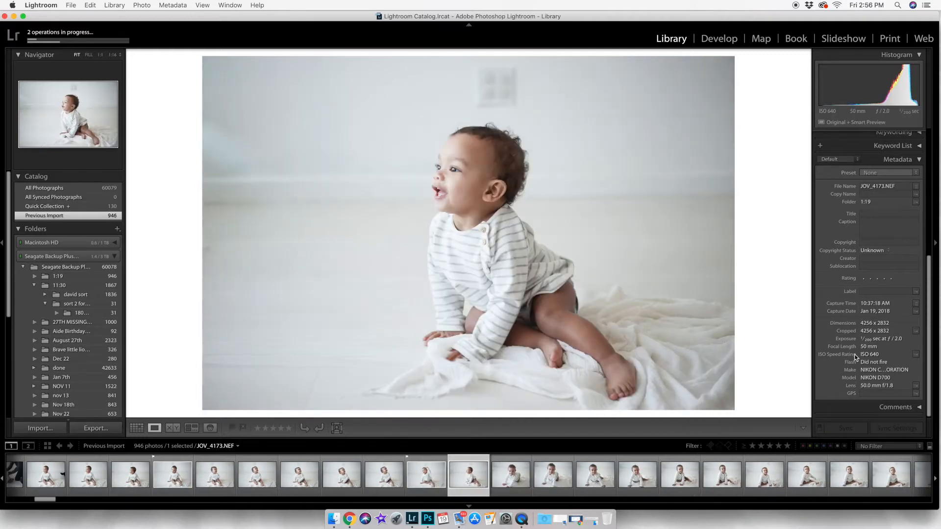
key(p)
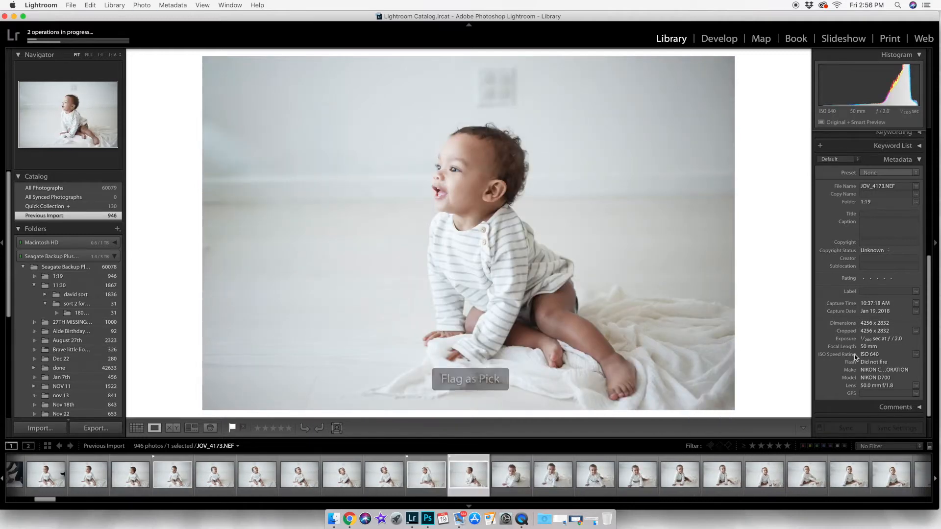
- Flag the crawling shots JOV_4175.NEF, JOV_4176.NEF and JOV_4177.NEF as picks
key(Right)
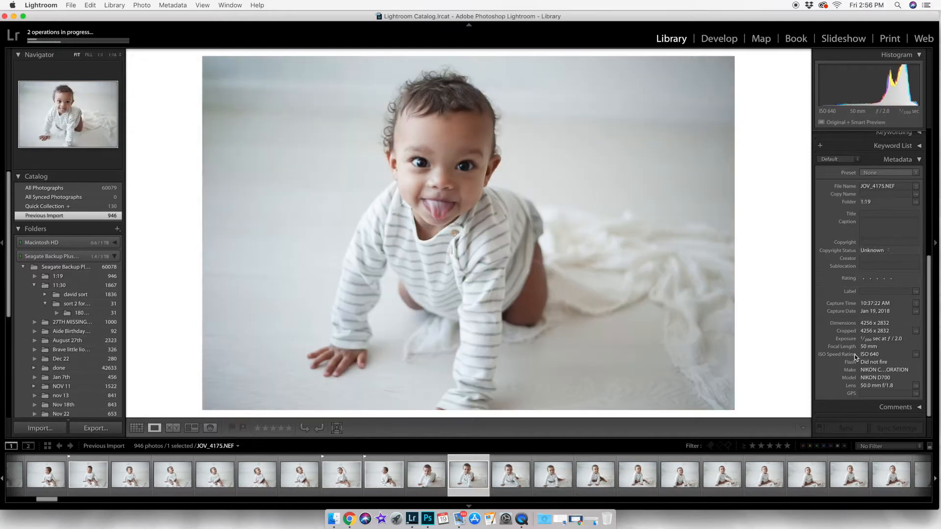
key(p)
key(p)
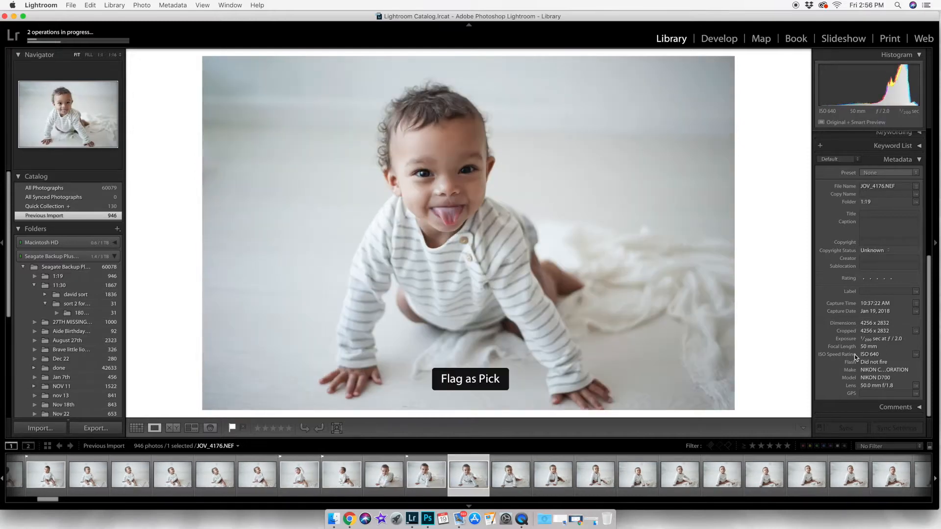
key(p)
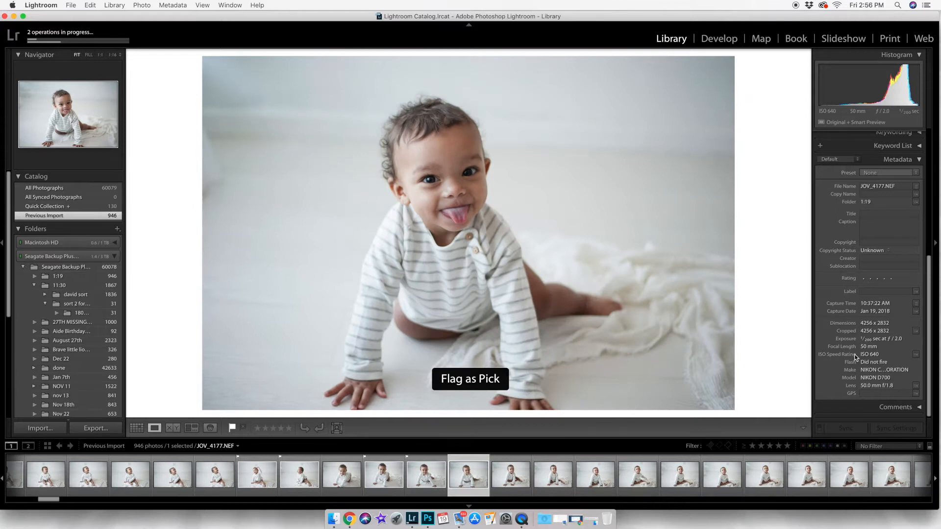
- Skip ahead to JOV_4180.NEF and flag it and JOV_4181.NEF as picks
key(Right)
key(Right)
key(Right)
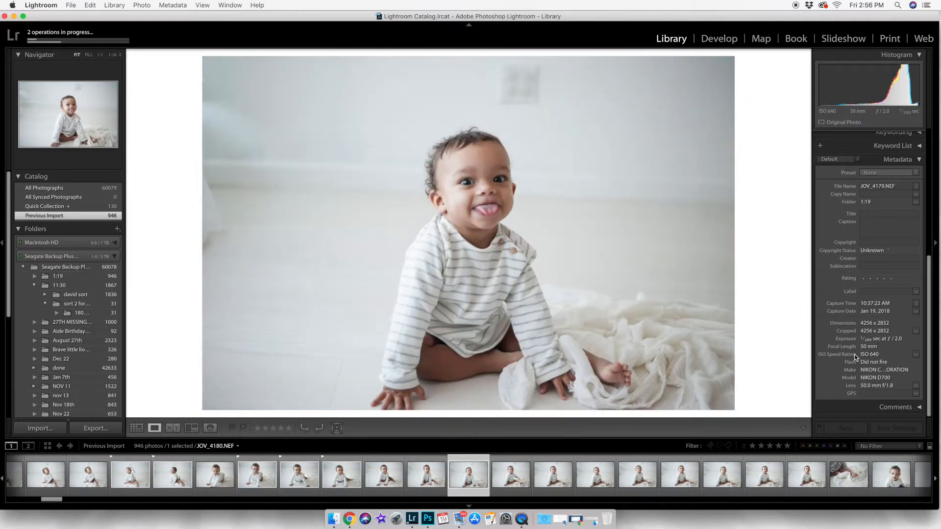
key(p)
key(Right)
key(p)
- Review the following photos, continue 23 frames beyond JOV_4188.NEF and flag that photo as a pick
key(Right)
key(Right)
key(Right)
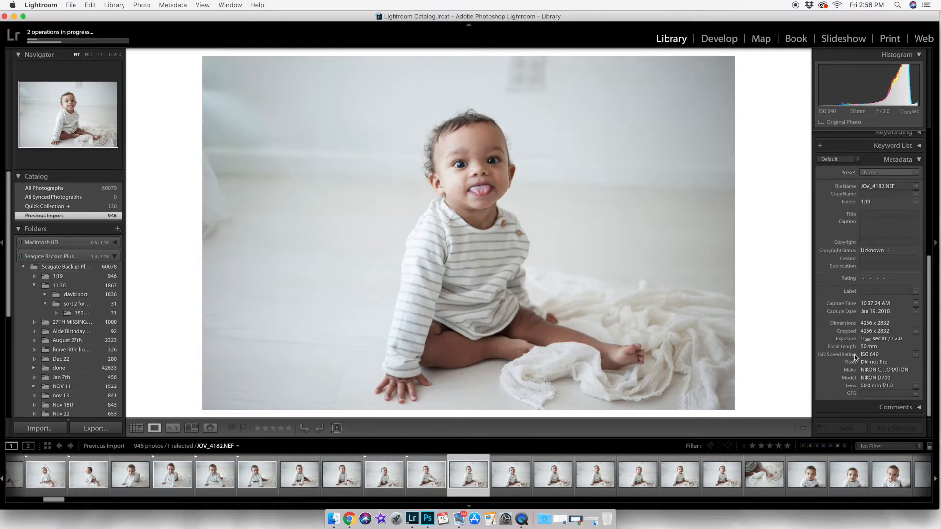
key(Right)
key(Right)
key(Right)
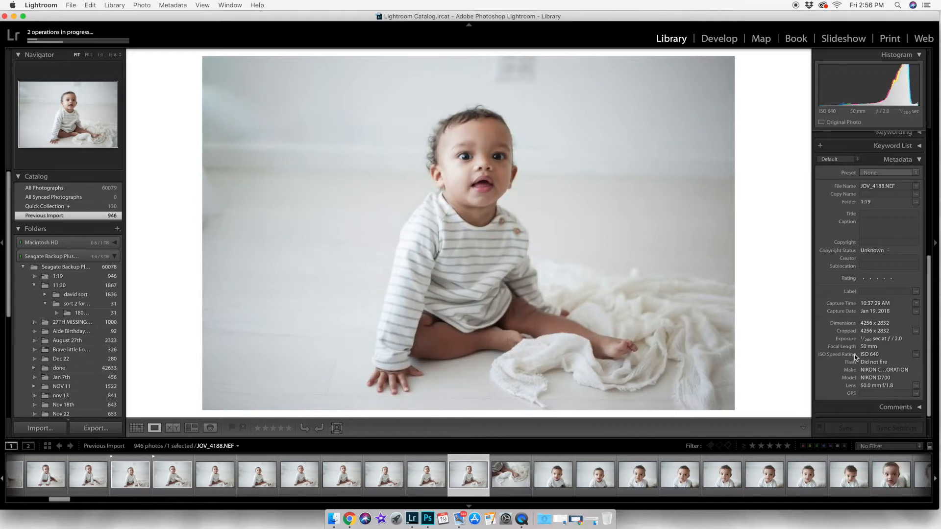
key(Right)
key(Right)
key(Right)
key(Right)
key(Right)
key(Right)
key(Right)
key(Right)
key(Right)
key(Right)
key(Right)
key(Right)
key(Right)
key(Right)
key(Right)
key(Right)
key(Right)
key(Right)
key(Right)
key(Right)
key(Right)
key(Right)
key(Right)
key(p)
- Review another 18 photos in the set and flag the one reached as a pick
key(Right)
key(Right)
key(Right)
key(Right)
key(Right)
key(Right)
key(Right)
key(Right)
key(Right)
key(Right)
key(Right)
key(Right)
key(Right)
key(Right)
key(Right)
key(Right)
key(Right)
key(Right)
key(p)
- Advance ten photos to JOV_4239.NEF and flag it as a pick
key(Right)
key(Right)
key(Right)
key(Right)
key(Right)
key(Right)
key(Right)
key(Right)
key(Right)
key(Right)
key(p)
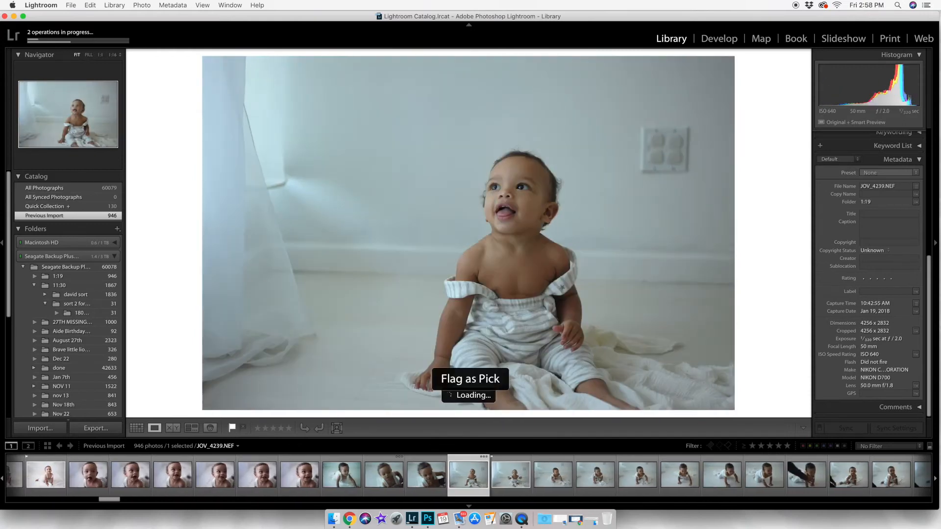
- Look through the photos after JOV_4239.NEF up to JOV_4252.NEF, where an adult steadies the seated baby
key(Right)
key(Right)
key(Right)
key(Right)
key(Right)
key(Right)
key(Right)
key(Right)
key(Right)
key(Right)
key(Right)
key(Right)
key(Right)
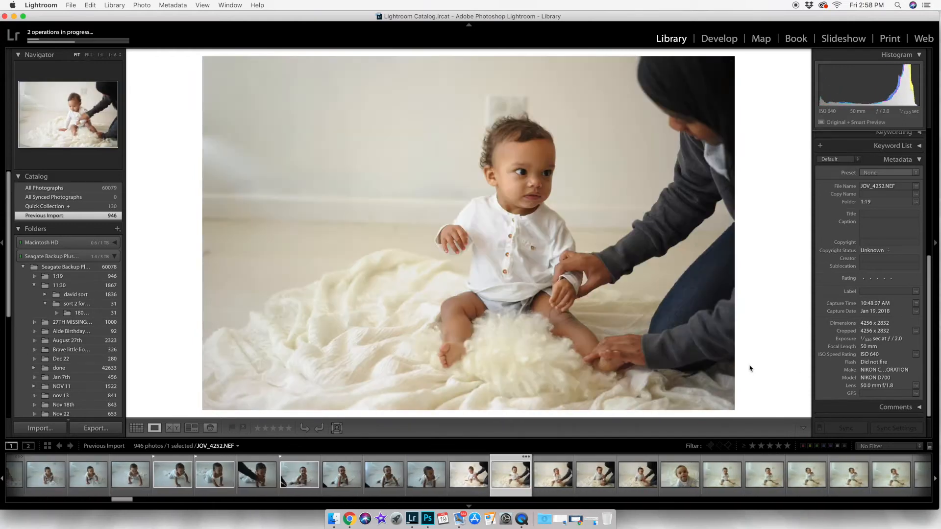
- Review the photos following JOV_4252.NEF and flag the frame reached as a pick
key(Right)
key(Right)
key(Right)
key(Right)
key(Right)
key(Right)
key(Right)
key(Right)
key(Right)
key(Right)
key(Right)
key(Right)
key(Right)
key(Right)
key(Right)
key(Right)
key(Right)
key(Right)
key(Right)
key(Right)
key(Right)
key(Right)
key(Right)
key(Right)
key(Right)
key(Right)
key(Right)
key(Right)
key(Right)
key(Right)
key(Right)
key(Right)
key(Right)
key(Right)
key(Right)
key(Right)
key(Right)
key(Right)
key(Right)
key(Right)
key(p)
- Continue reviewing to about ten frames beyond JOV_4329.NEF and flag that photo as a pick
key(Right)
key(Right)
key(Right)
key(Right)
key(Right)
key(Right)
key(Right)
key(Right)
key(Right)
key(Right)
key(Right)
key(Right)
key(Right)
key(Right)
key(Right)
key(Right)
key(Right)
key(Right)
key(Right)
key(Right)
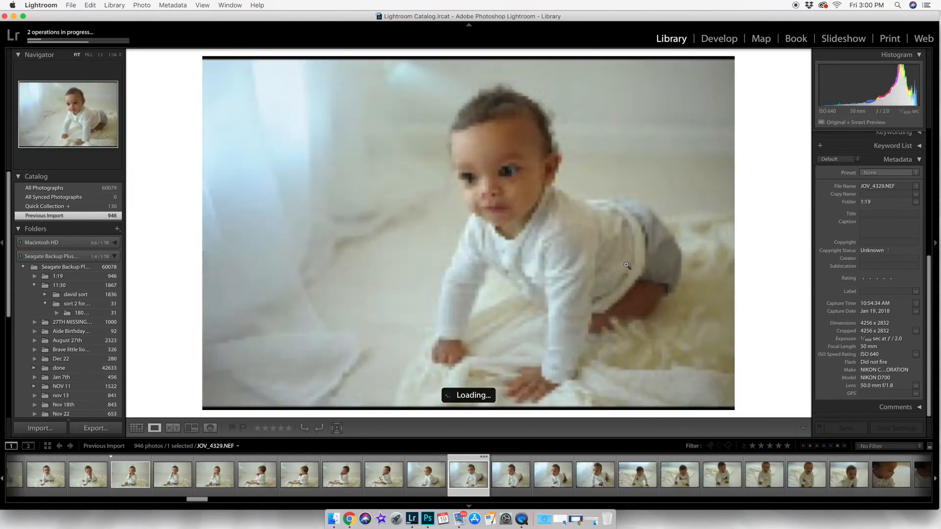
key(Right)
key(Right)
key(Right)
key(Right)
key(Right)
key(Right)
key(Right)
key(Right)
key(Right)
key(Right)
key(p)
- Compare two nearby frames in the filmstrip and flag the second one as a pick
click(553, 476)
click(595, 476)
key(p)
- Jump further along the filmstrip, review the frames up to JOV_4376.NEF and flag that photo as a pick
click(764, 476)
scroll(680, 476, right, 10)
click(533, 483)
key(Right)
key(Right)
key(Right)
key(Right)
key(Right)
key(Right)
key(Right)
key(Right)
key(Right)
key(Right)
key(Right)
key(Right)
key(Right)
key(Right)
key(Right)
key(Right)
key(Right)
key(Right)
key(Right)
key(Right)
key(p)
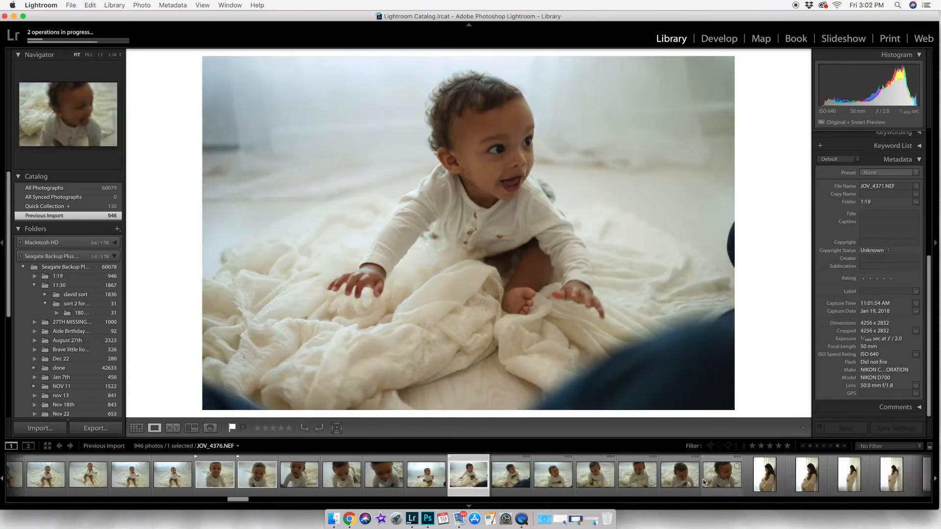
- Filter the set to flagged photos only and look through the first picks from JOV_4135.NEF to JOV_4172.NEF
key(super+l)
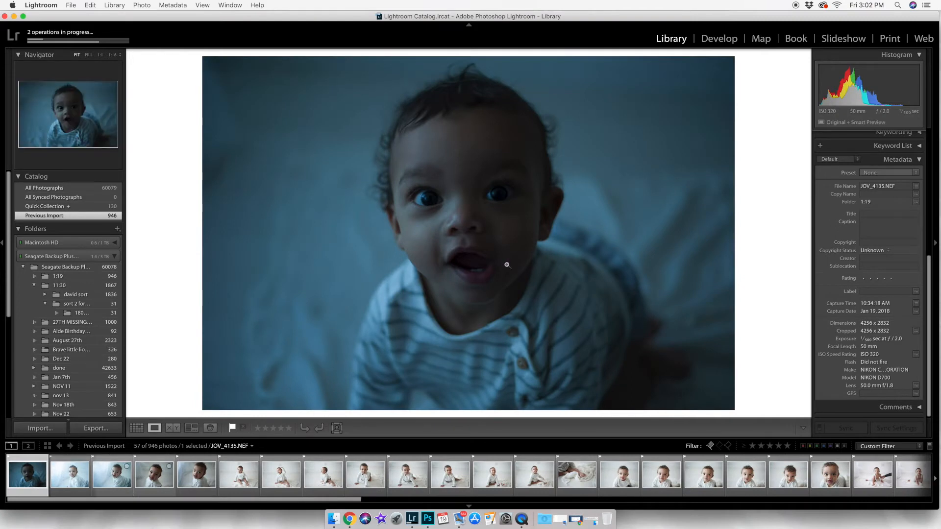
key(Right)
key(Right)
key(Right)
key(Right)
key(Right)
key(Right)
key(Right)
key(Right)
key(Right)
key(Right)
key(Right)
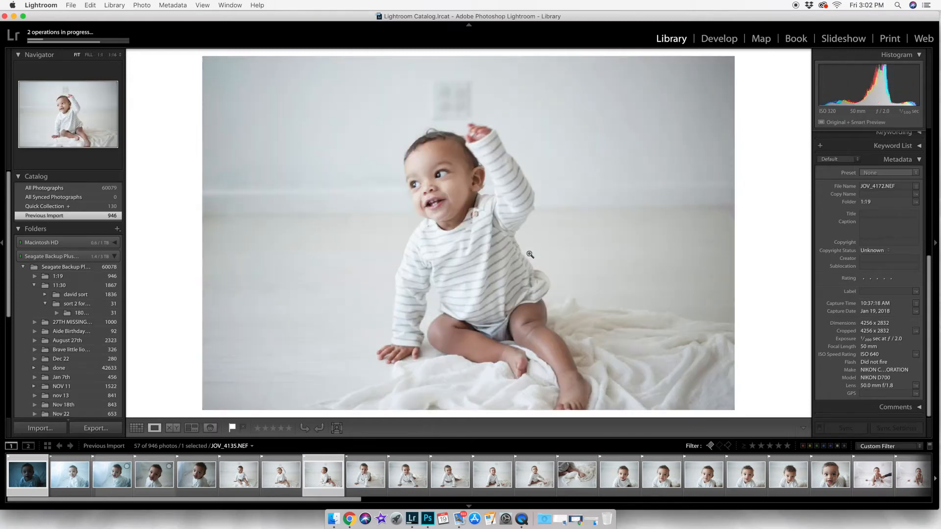
- Remove the pick flag from JOV_4154.NEF, the close-up in the striped top
click(183, 472)
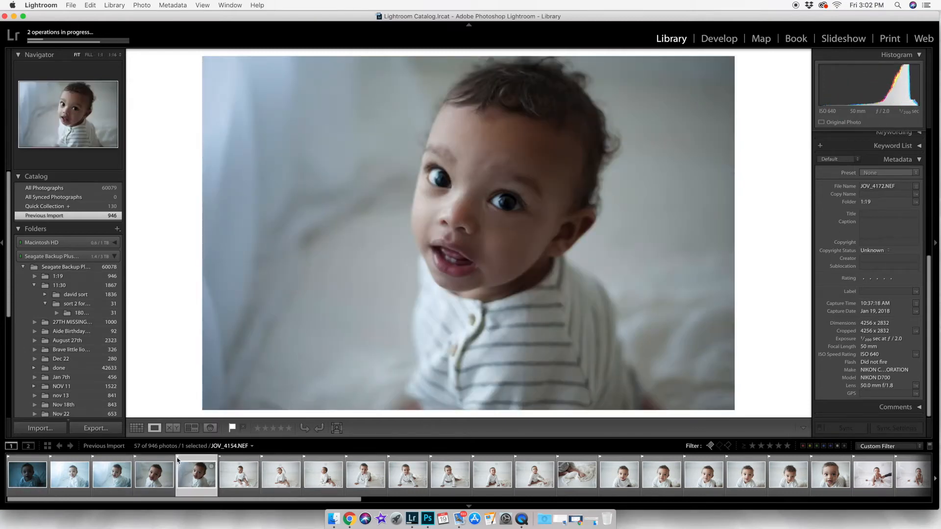
key(u)
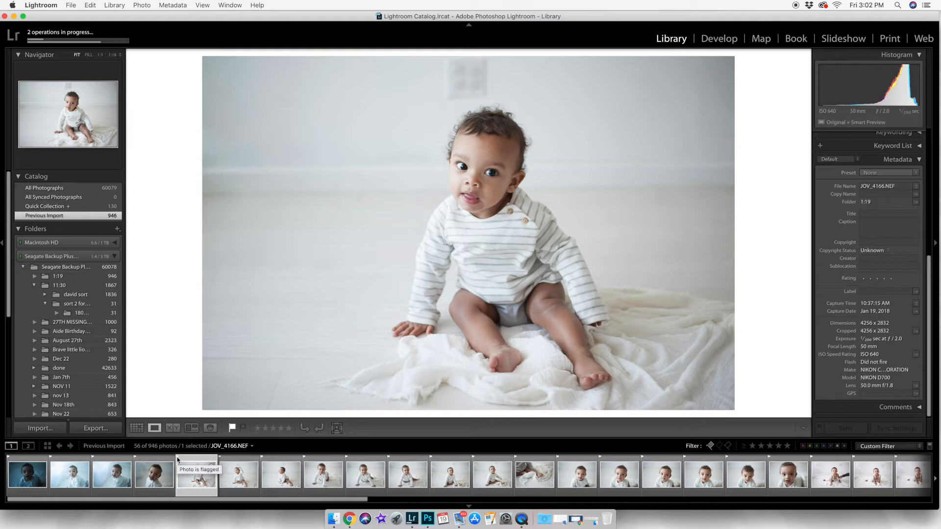
- Compare the striped-top picks up to JOV_4177.NEF and remove the pick flag from JOV_4166.NEF
key(Right)
key(Right)
key(Right)
key(Right)
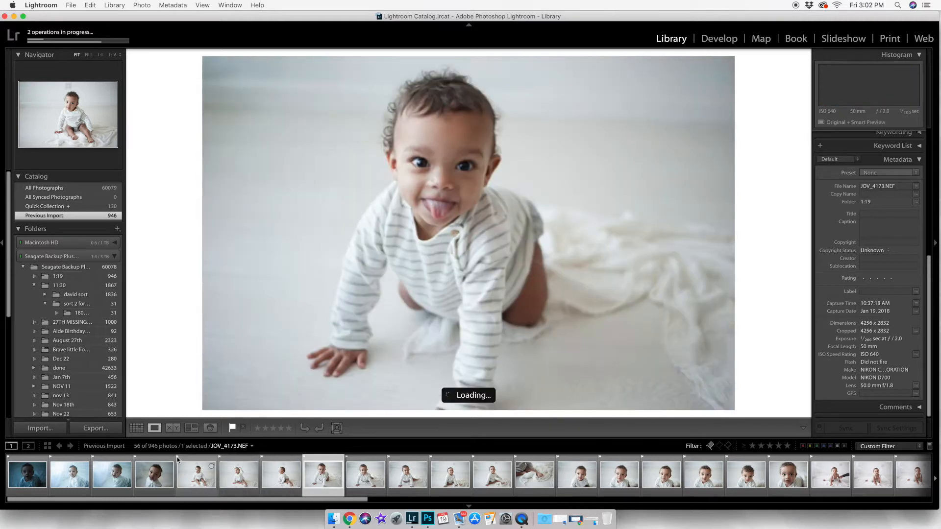
key(Right)
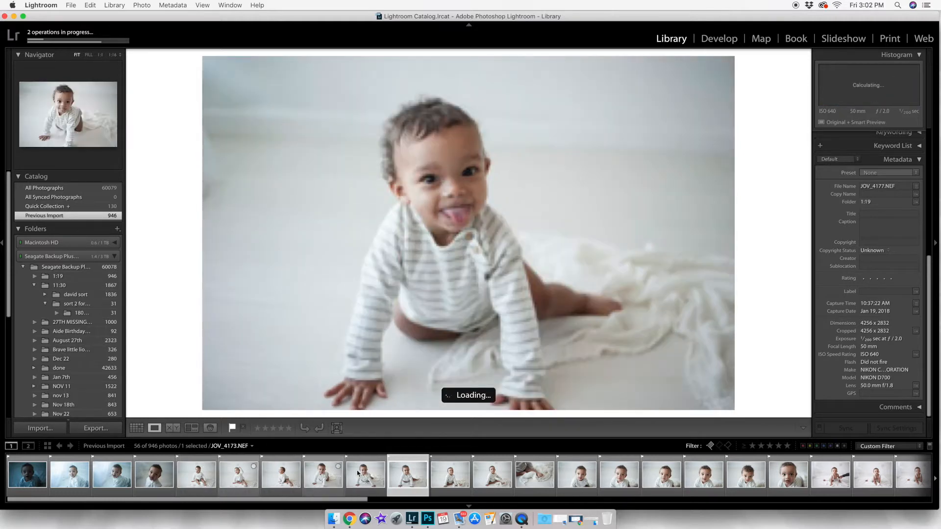
click(186, 473)
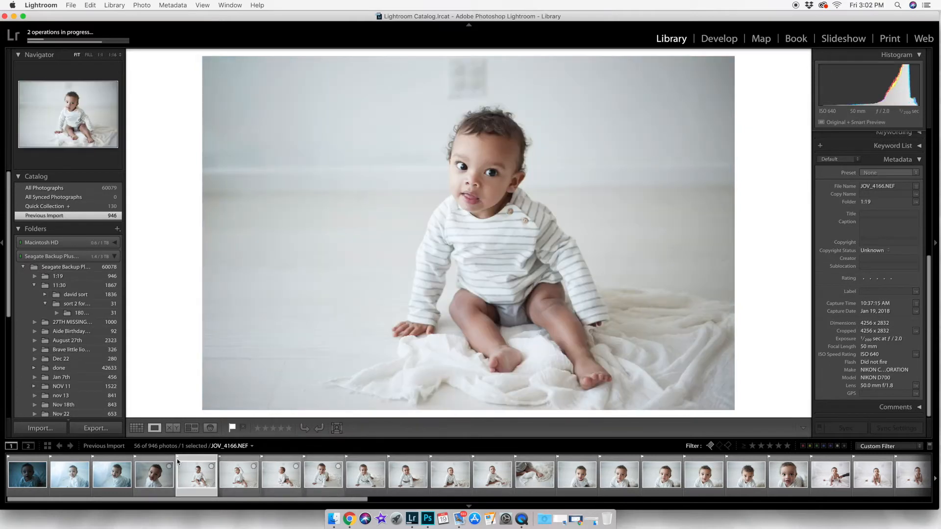
click(233, 476)
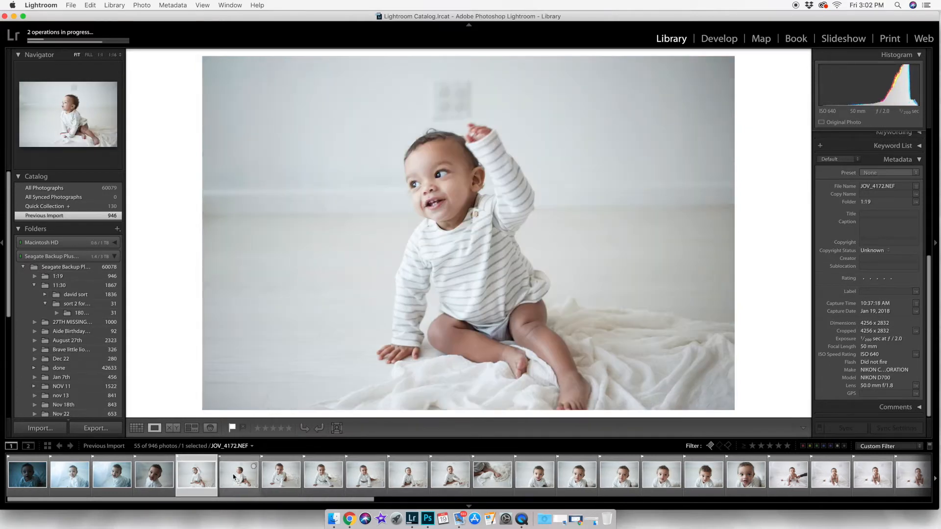
- Compare JOV_4180.NEF with the next pick, inspect its face at 1:1 and remove its pick flag
click(408, 473)
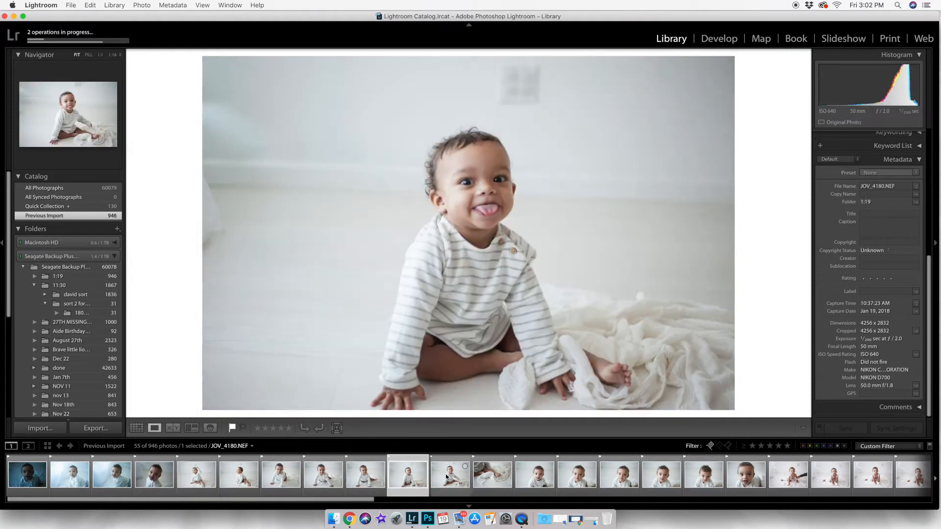
key(Right)
click(413, 478)
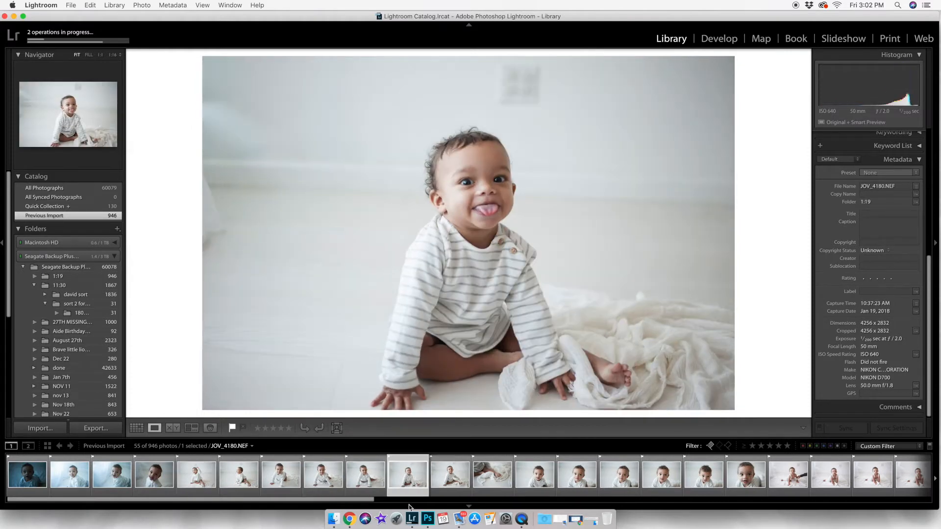
click(481, 164)
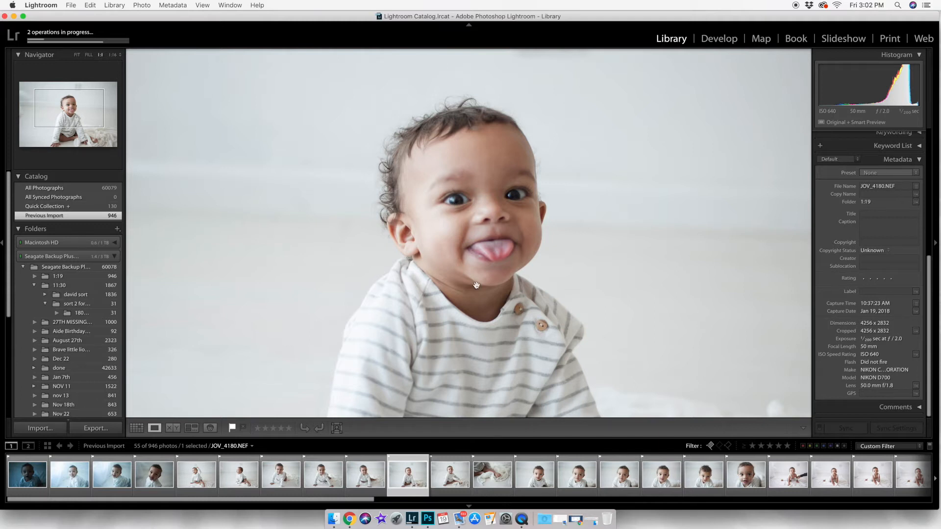
click(389, 459)
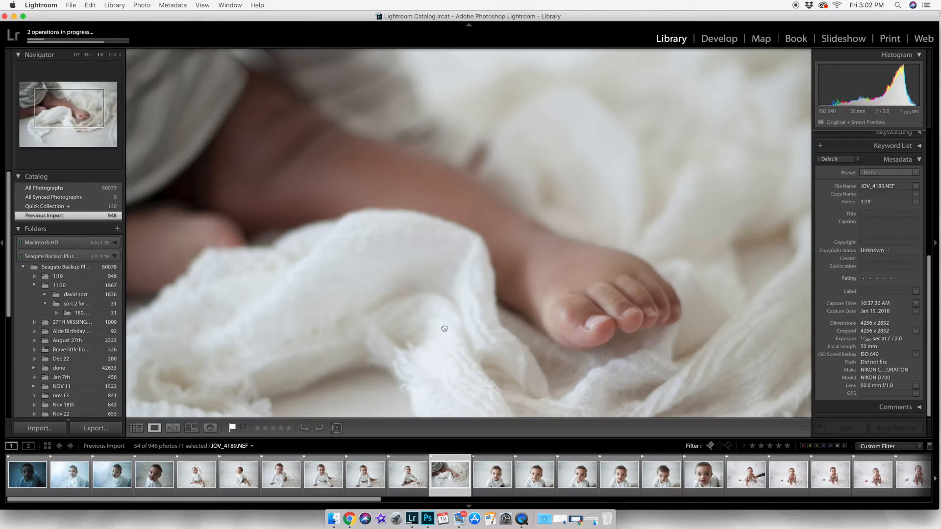
- Examine the picks from JOV_4189.NEF to JOV_4229.NEF at full-frame view, comparing JOV_4226.NEF with JOV_4227.NEF
key(Right)
key(Right)
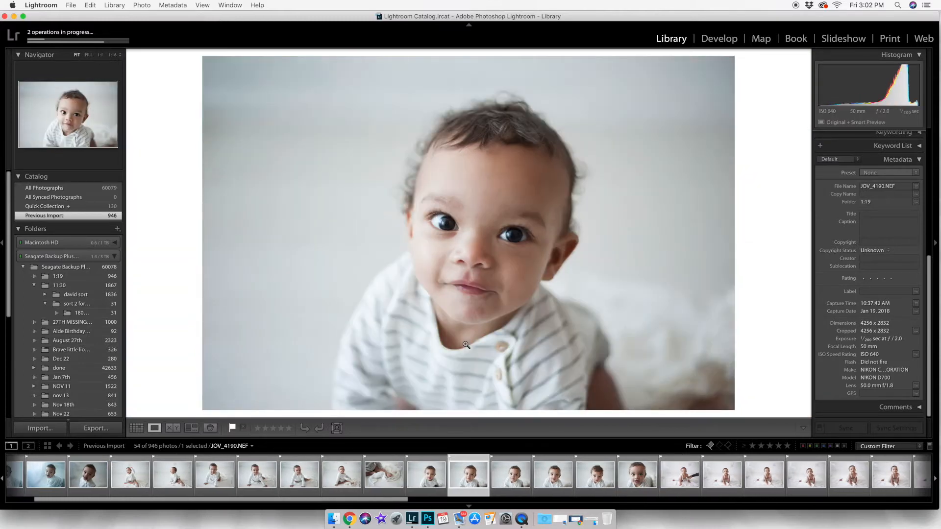
key(Right)
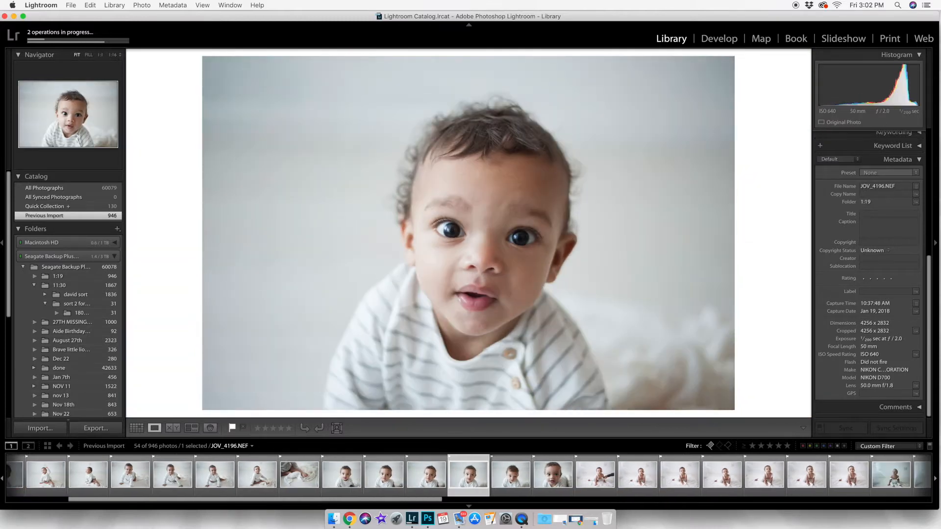
key(Right)
key(Right)
key(Right)
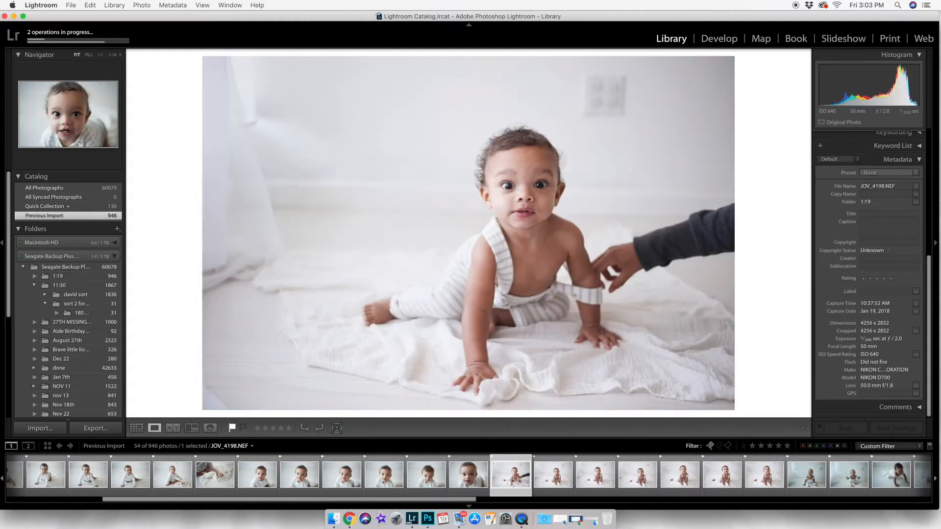
key(Right)
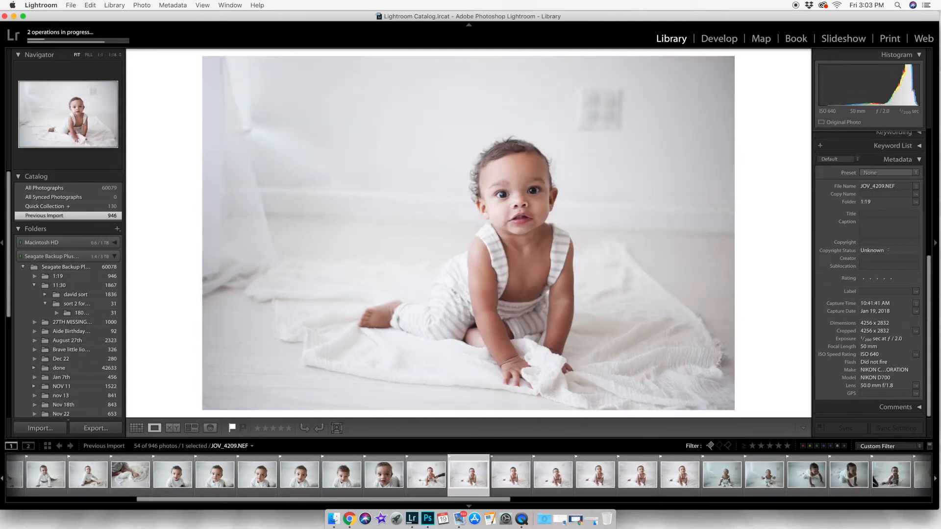
key(Right)
key(Right)
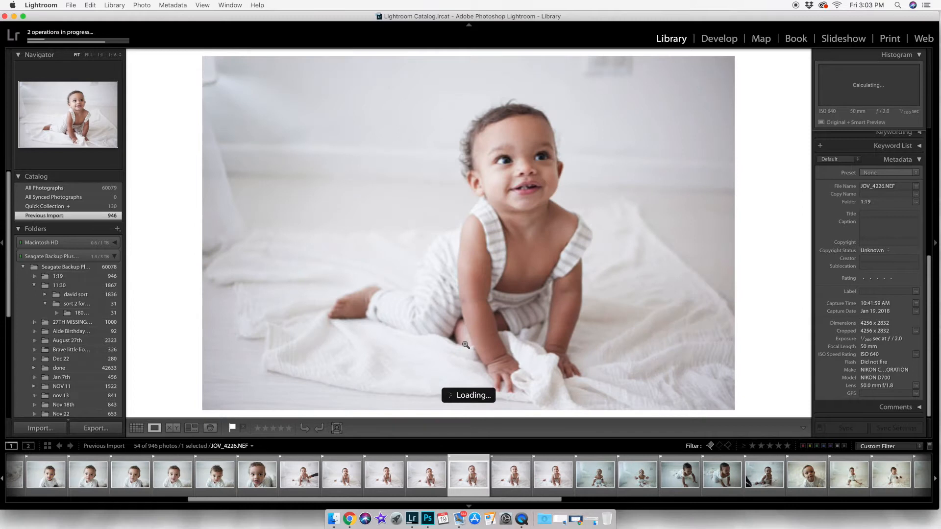
key(Right)
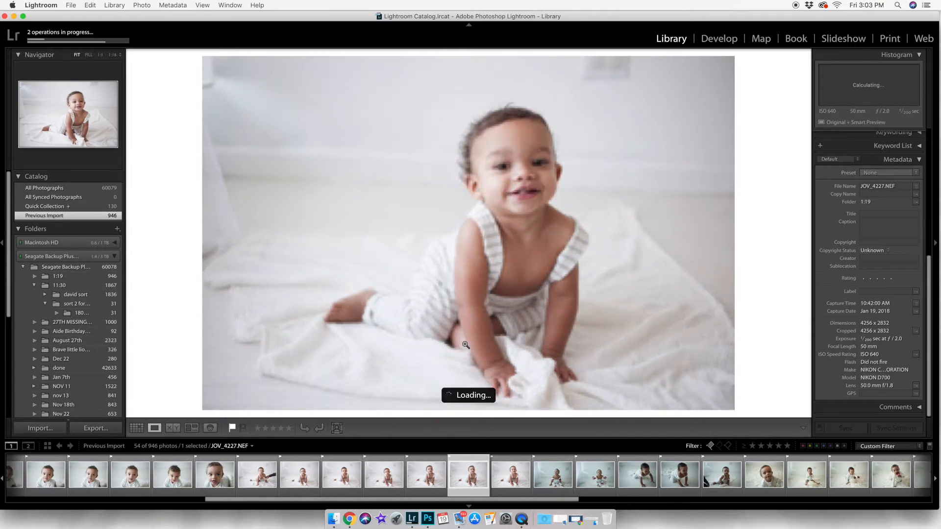
key(Left)
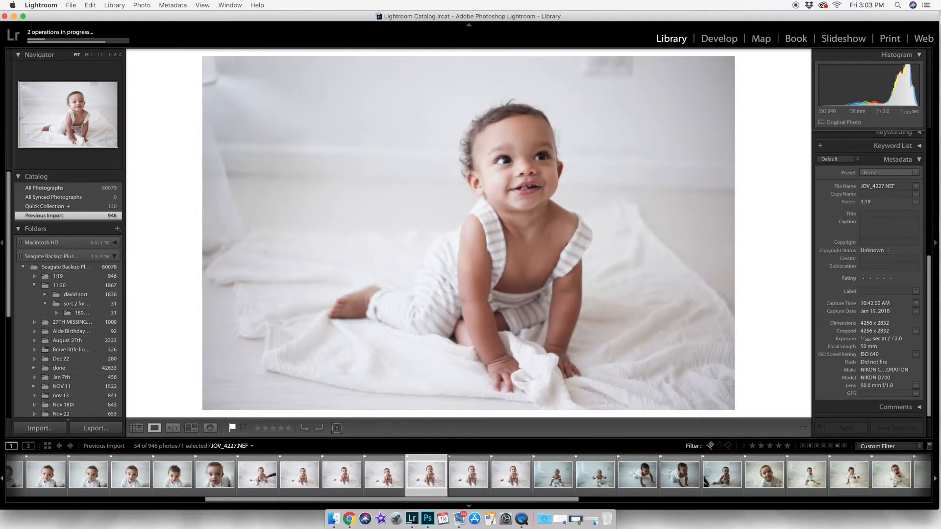
key(Right)
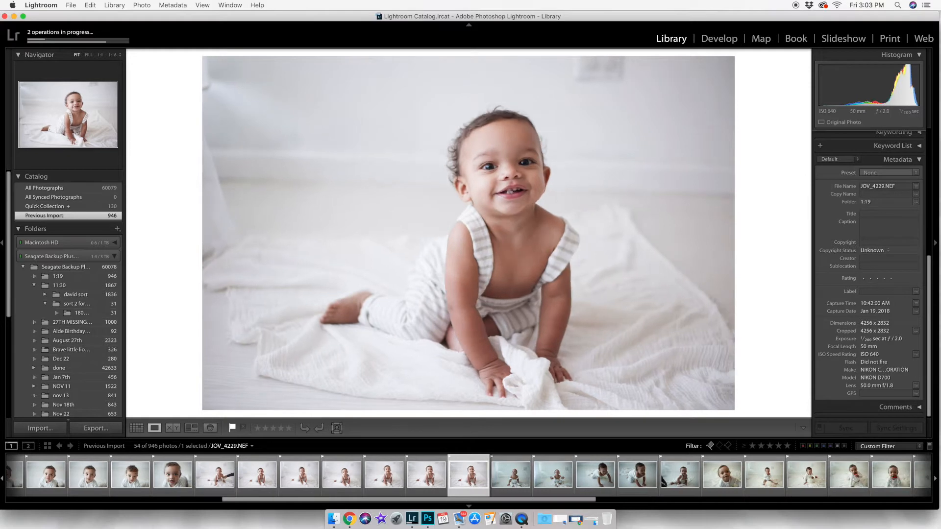
- Go on to JOV_4239.NEF, the seated shot beside the curtain, and remove its pick flag
key(Right)
key(Left)
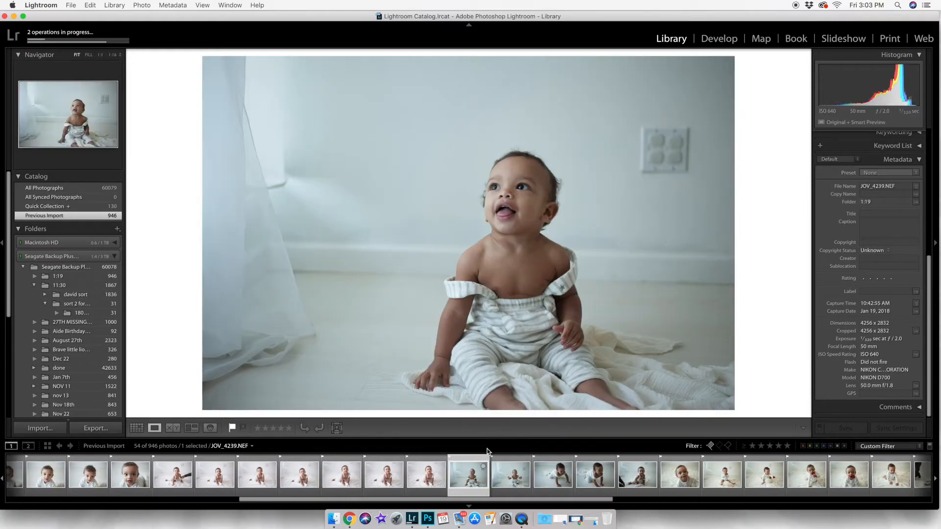
key(p)
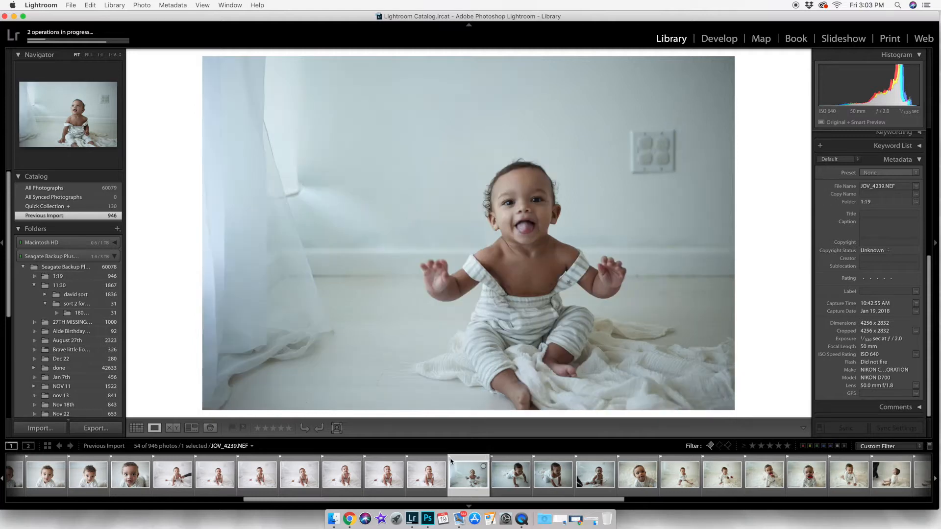
- Examine the picks from JOV_4240.NEF to JOV_4284.NEF, checking the first few at 1:1 and the rest at full-frame view
click(514, 224)
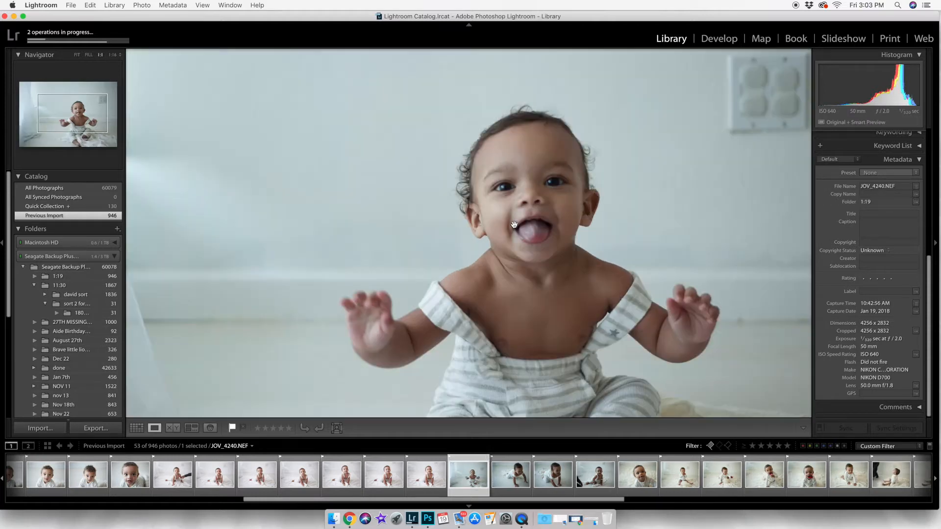
key(Right)
key(Right)
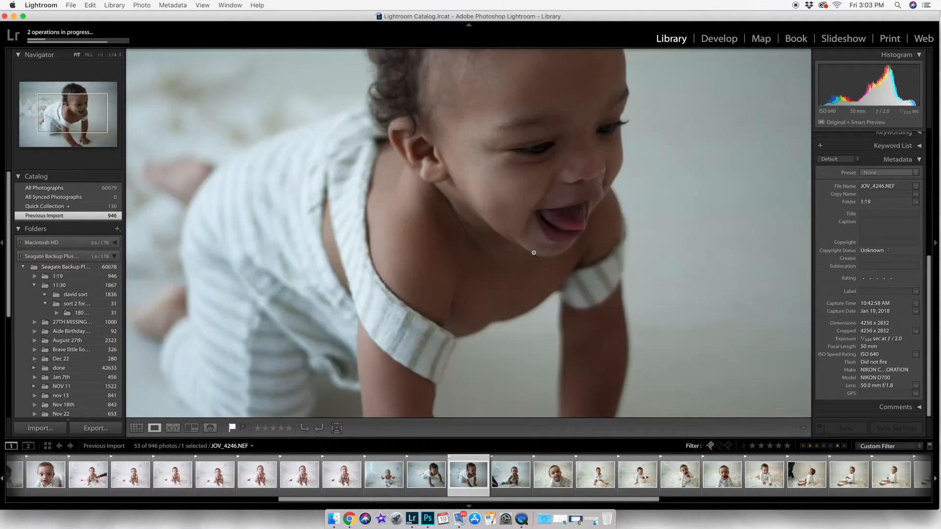
click(533, 252)
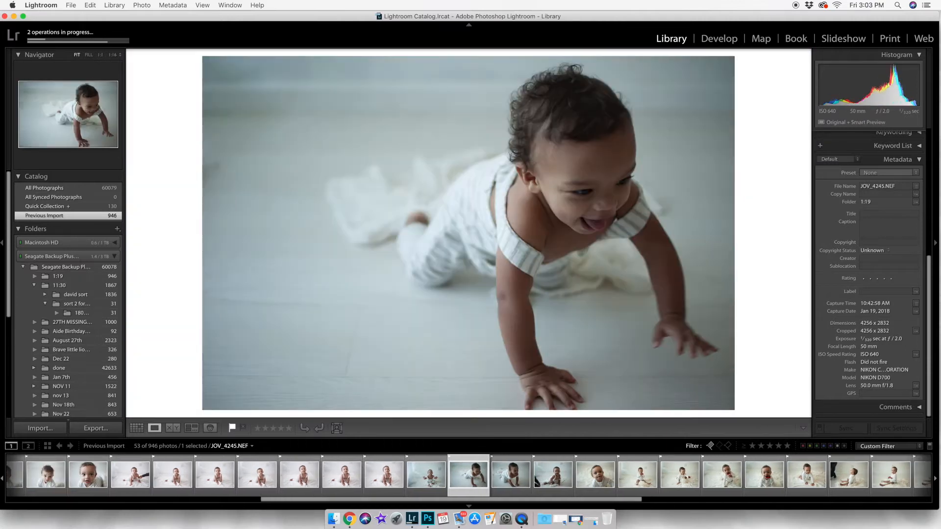
key(Right)
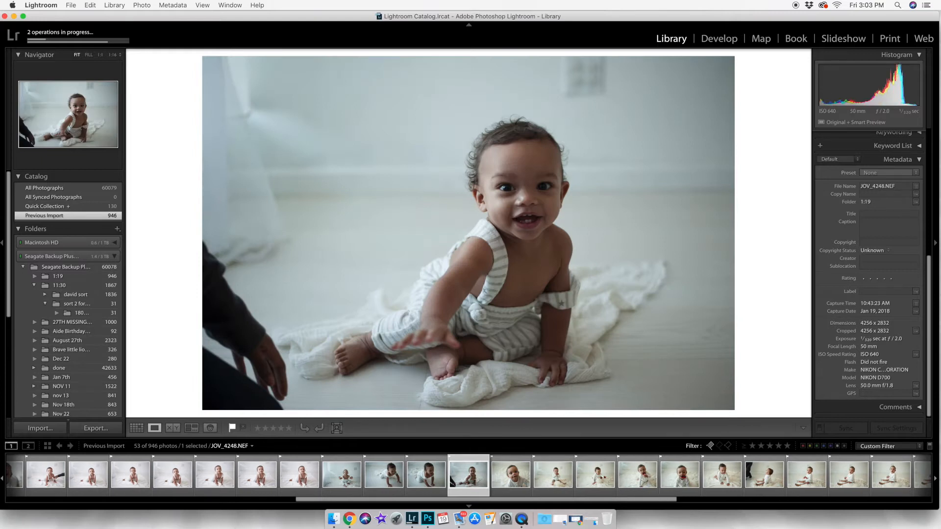
key(Right)
key(Right)
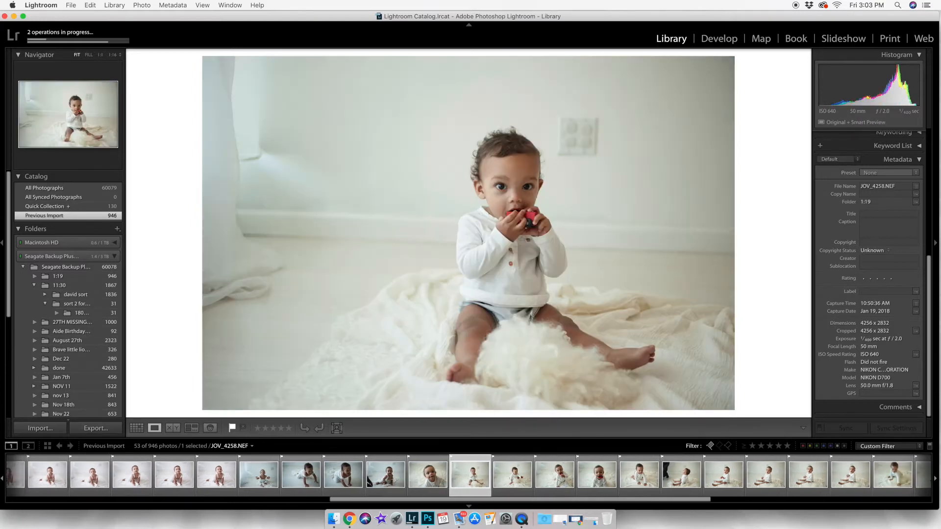
key(Left)
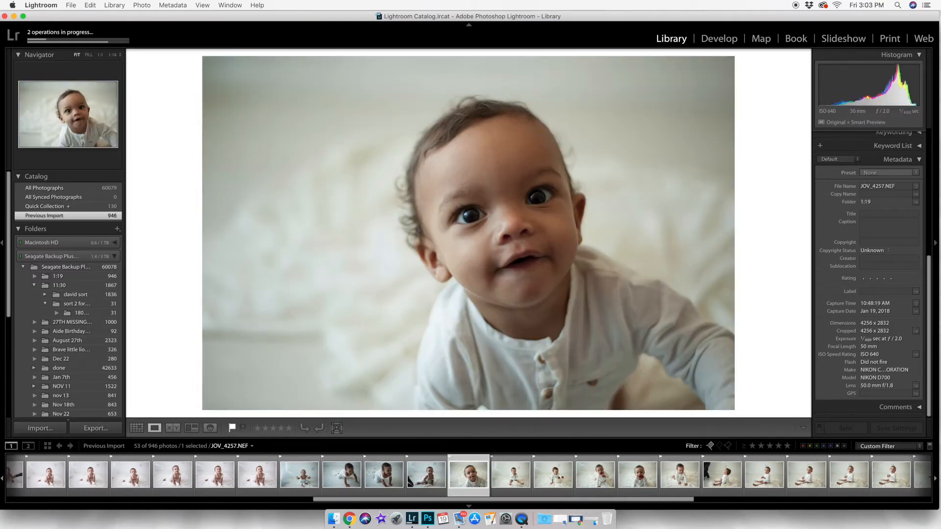
key(Right)
key(Right)
key(Right)
key(Right)
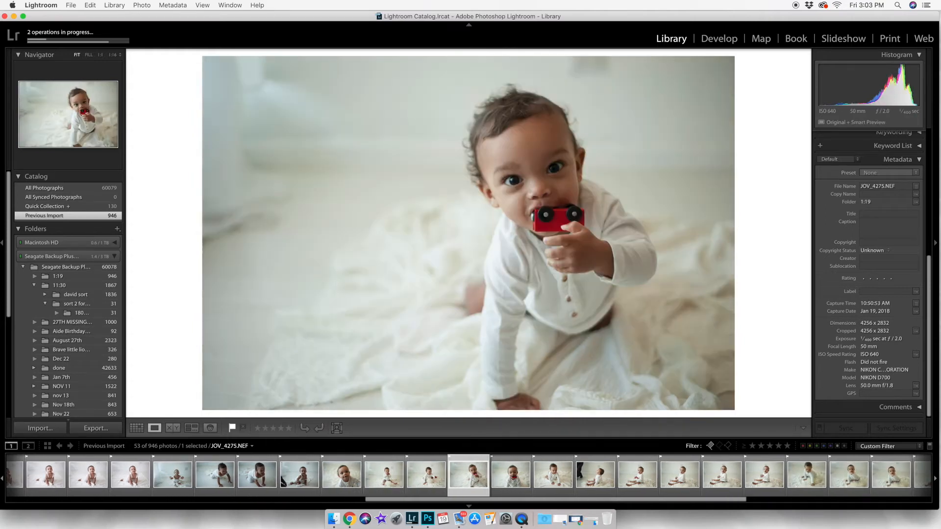
key(Right)
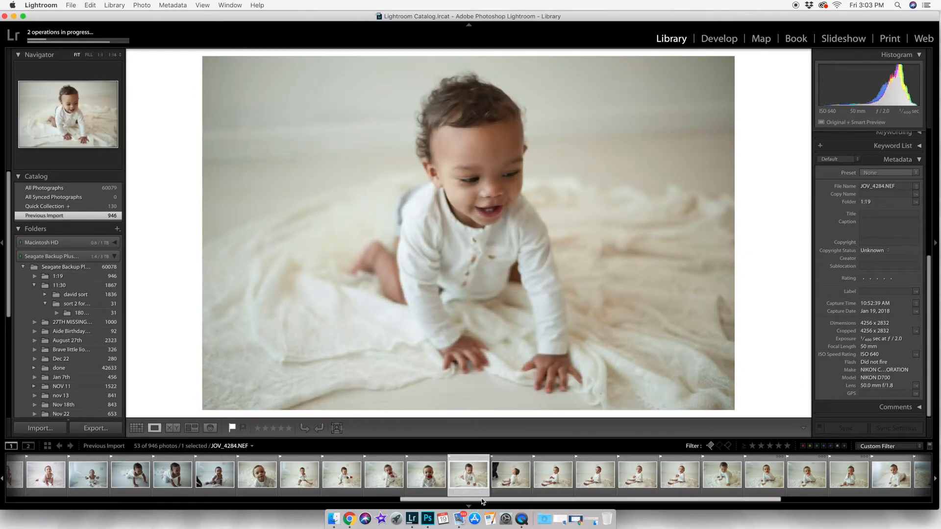
- Remove the pick flag from JOV_4290.NEF, the side-facing shot with an adult behind, and continue to the following picks
click(504, 484)
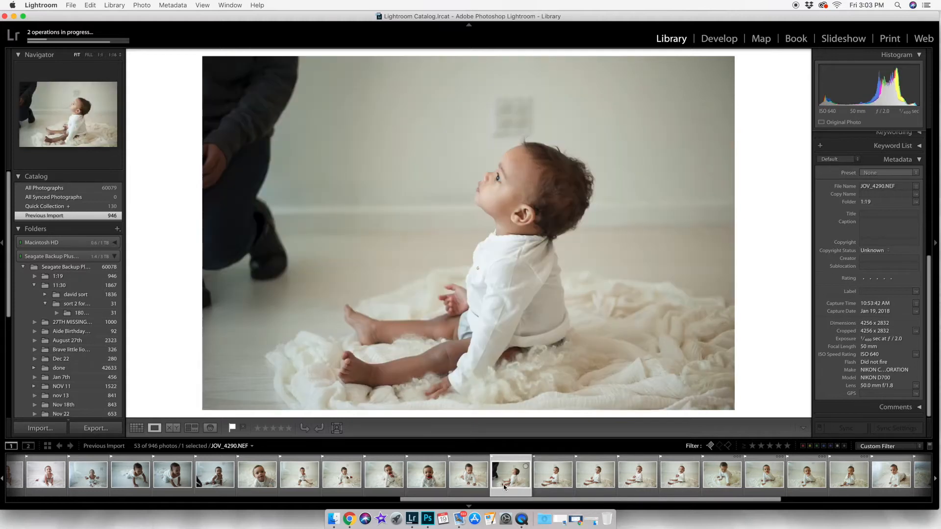
key(Right)
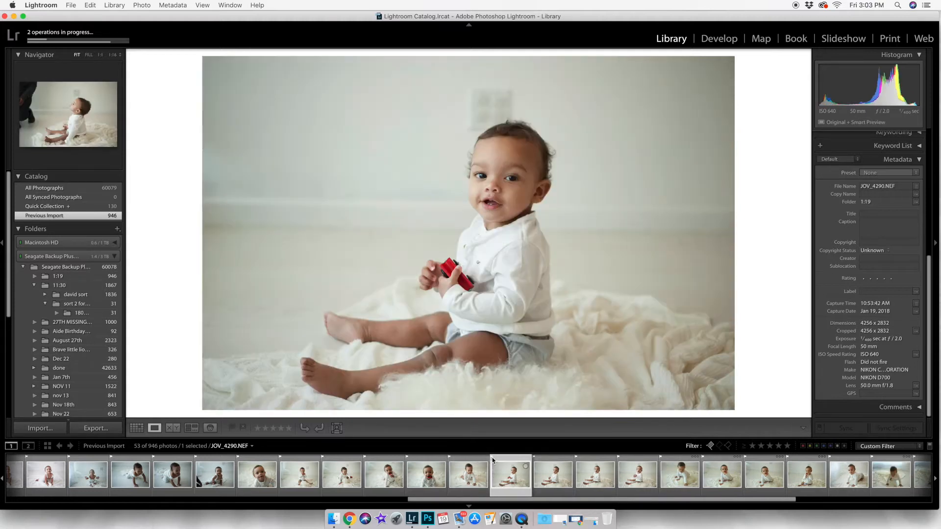
key(Right)
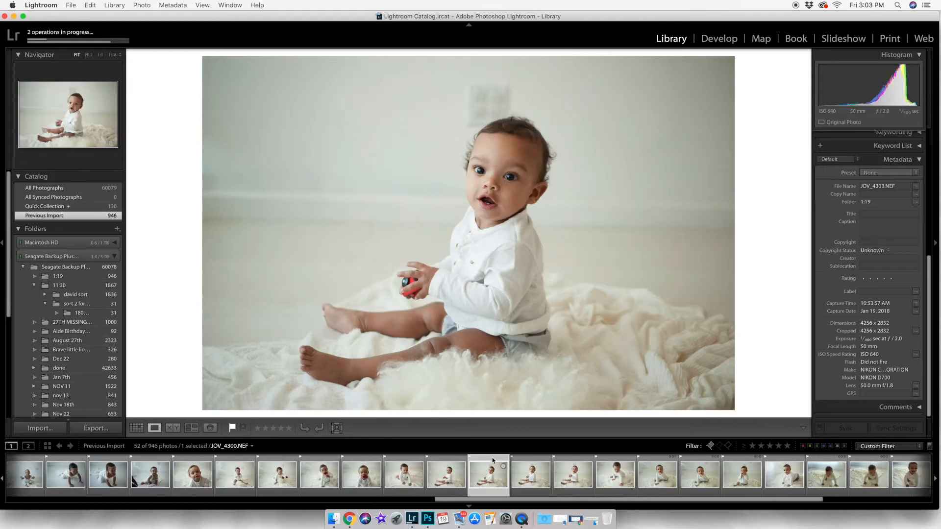
- Examine the remaining picks from JOV_4303.NEF to JOV_4365.NEF at full-frame view
key(Right)
key(Right)
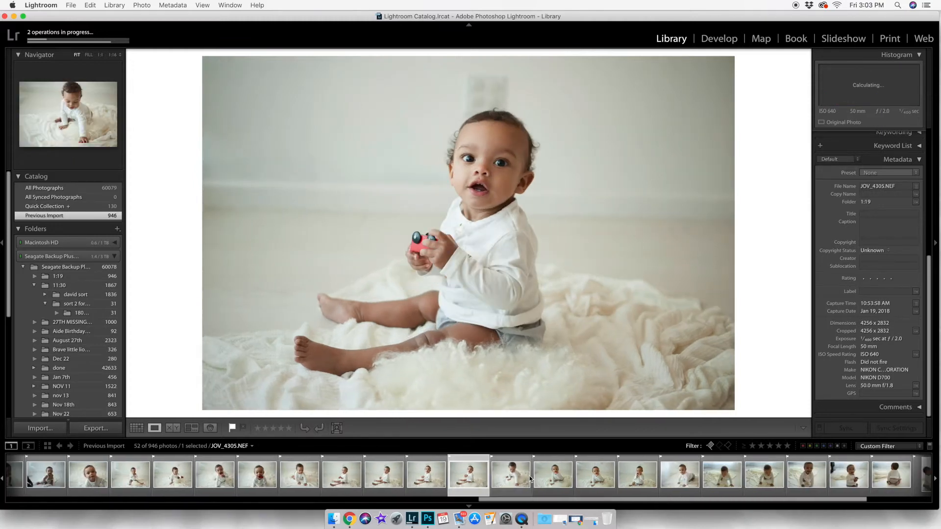
key(Right)
key(Right)
key(Right)
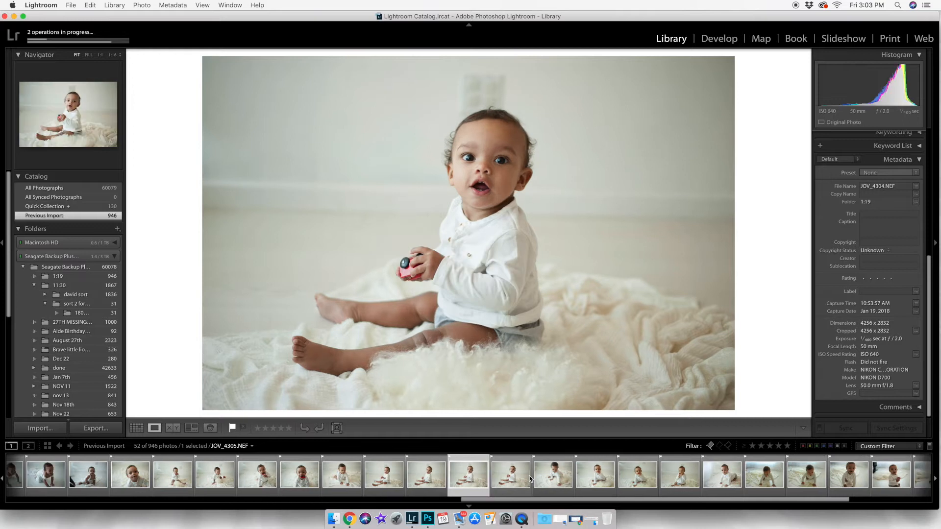
key(Right)
key(Right)
key(Right)
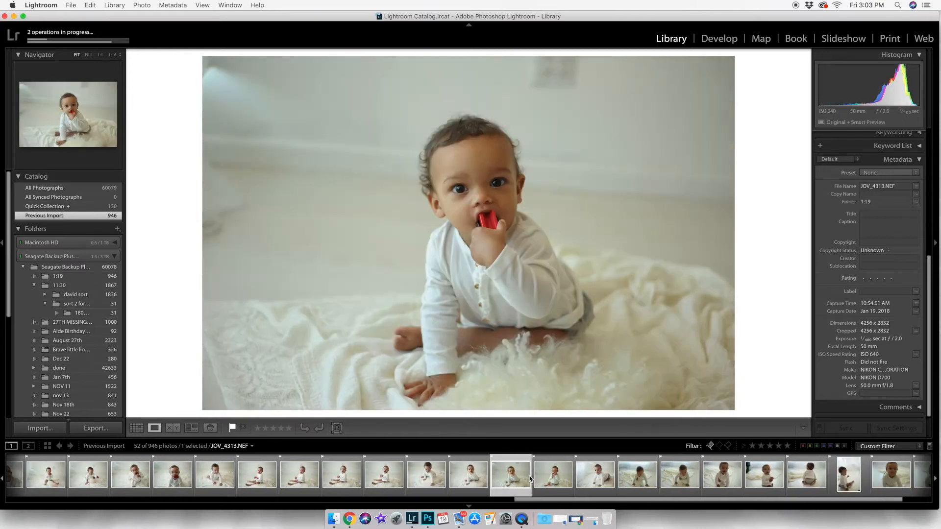
key(Right)
key(Right)
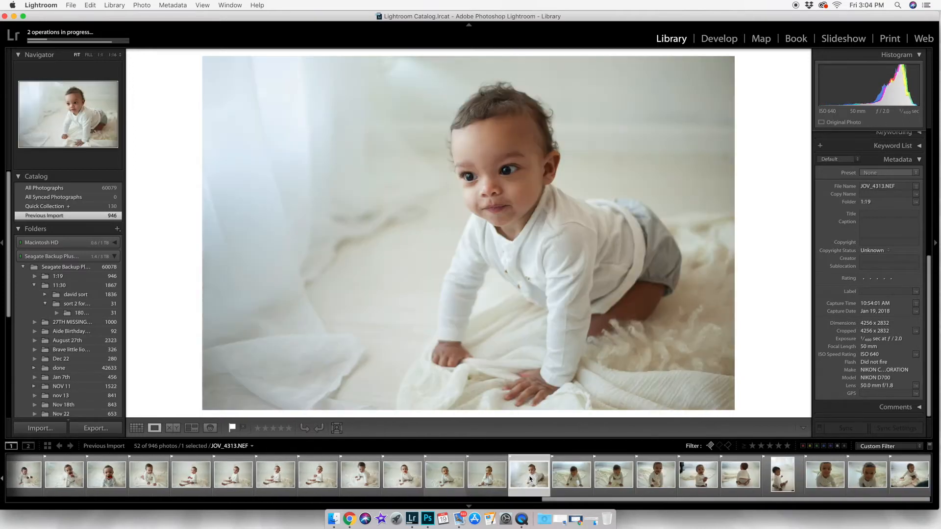
key(Right)
key(Right)
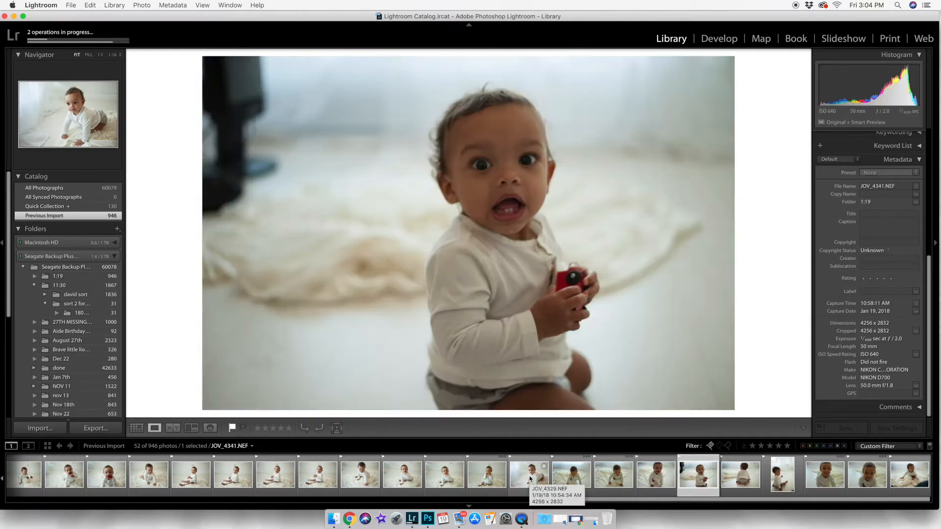
key(Right)
key(Right)
key(Right)
key(Right)
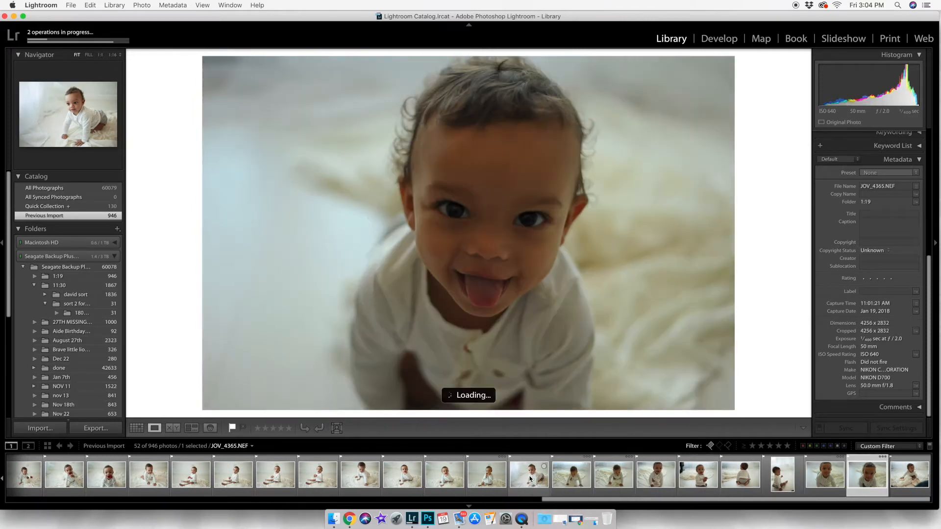
- Open the first pick, JOV_4135.NEF, in Develop and set exposure to +2.44, temperature to 10,218 and tint to -9
click(530, 479)
drag(674, 499, 139, 512)
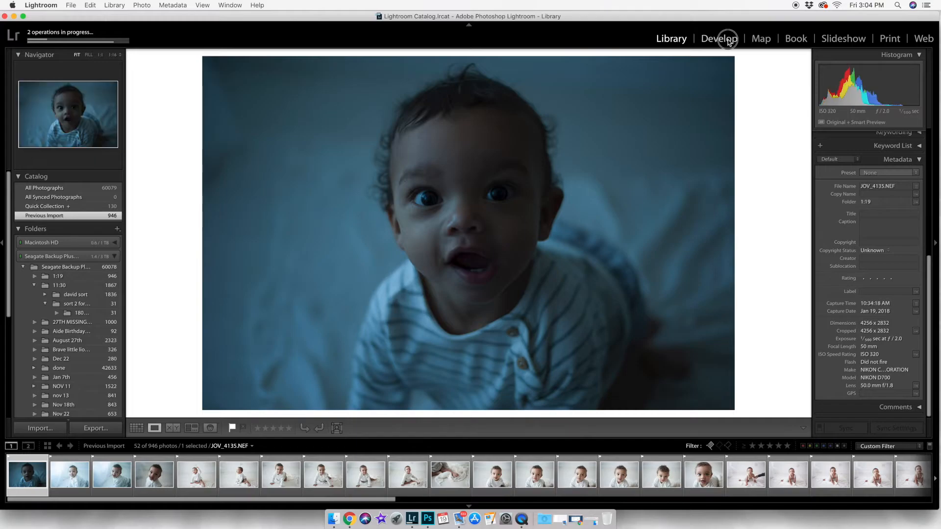
click(721, 38)
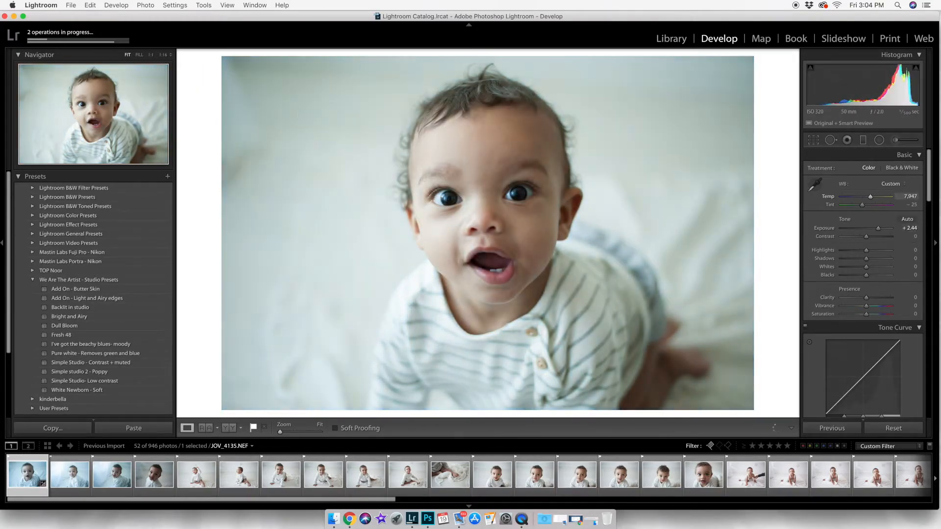
drag(907, 196, 927, 196)
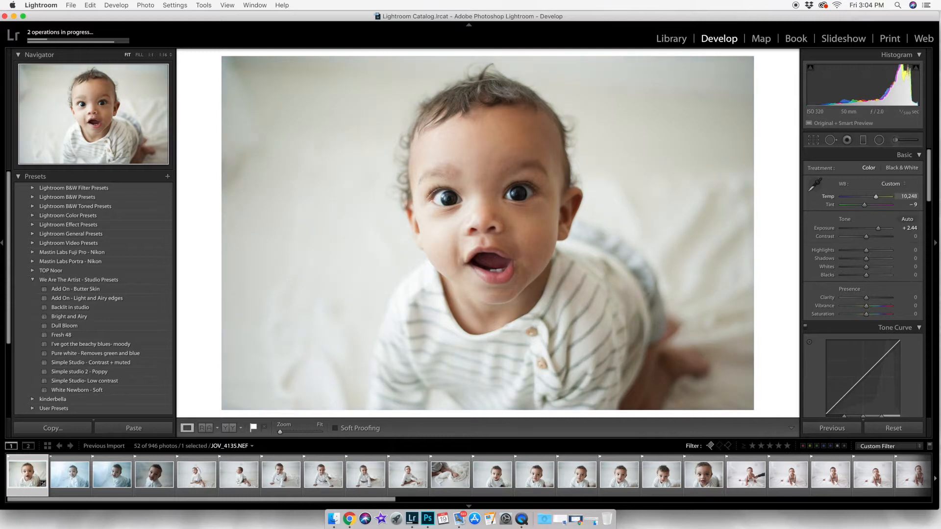
- Compare JOV_4135.NEF before and after the correction in side-by-side and split views, and return to the single view
click(231, 430)
key(shift+y)
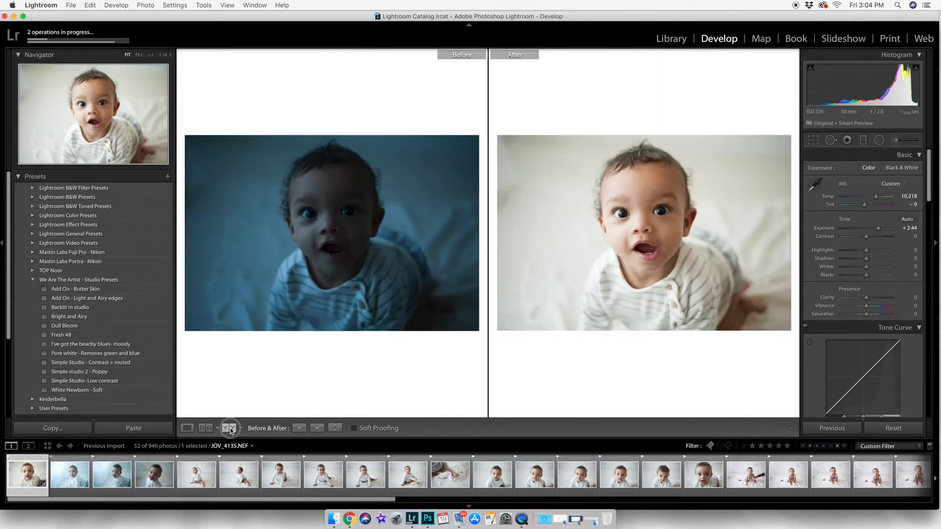
click(428, 324)
click(428, 324)
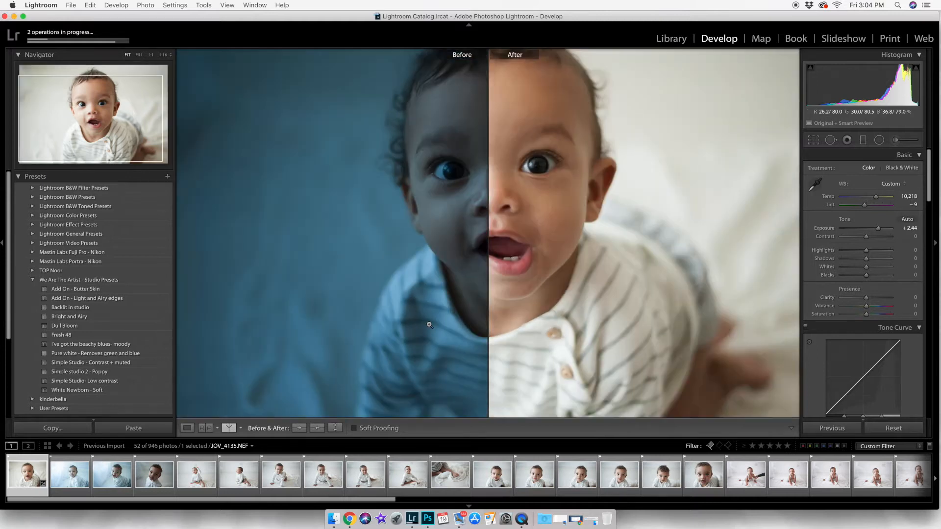
key(y)
- Enable the lens profile corrections for the photo and try out the vignetting amount
scroll(859, 262, down, 10)
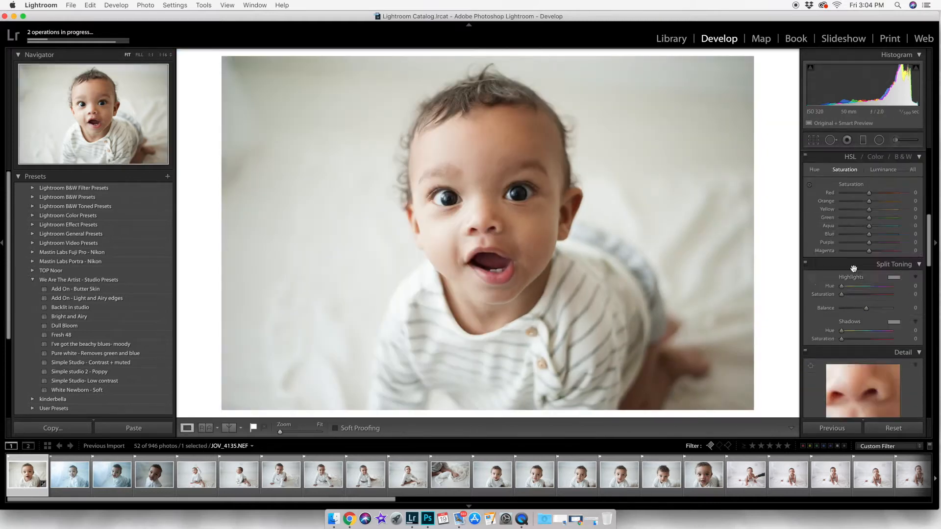
click(811, 315)
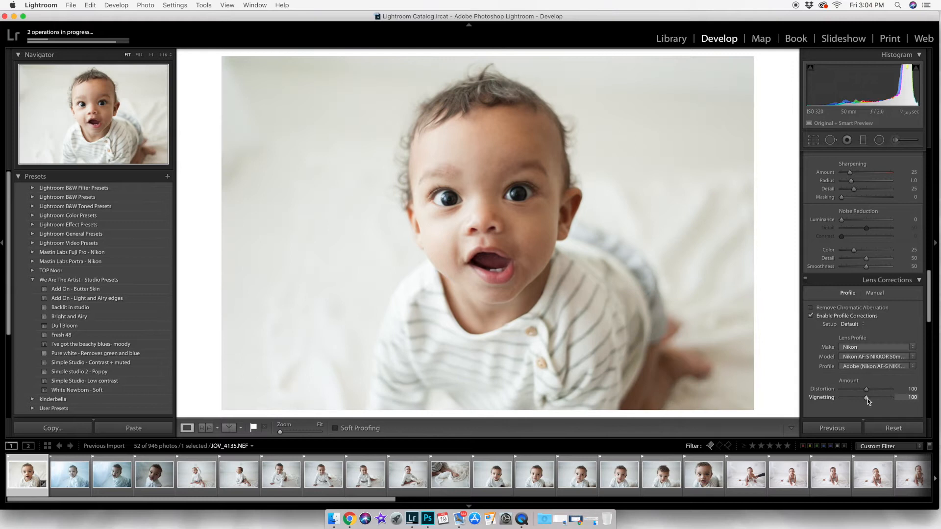
drag(865, 398, 934, 406)
scroll(875, 346, up, 10)
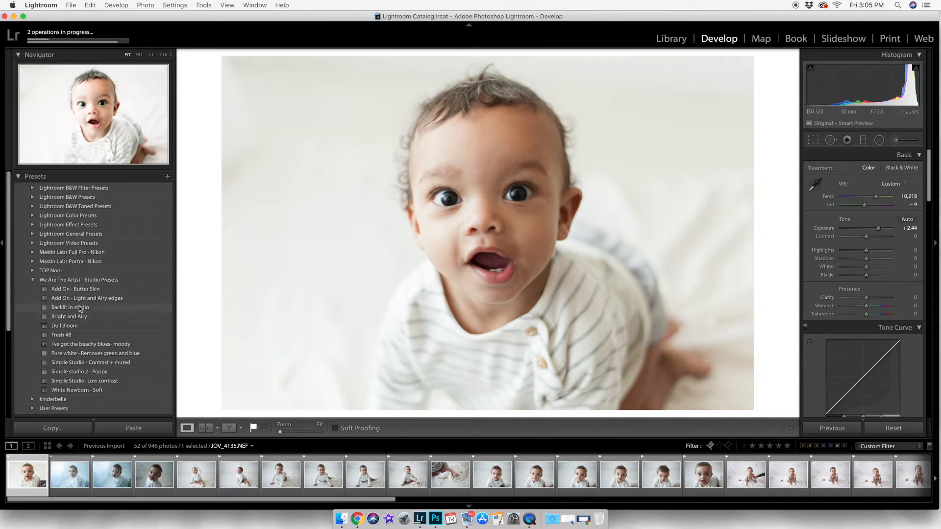
- Apply the "Pure white - Removes green and blue" preset and set exposure to +2.22 and temperature to 8,848
click(89, 354)
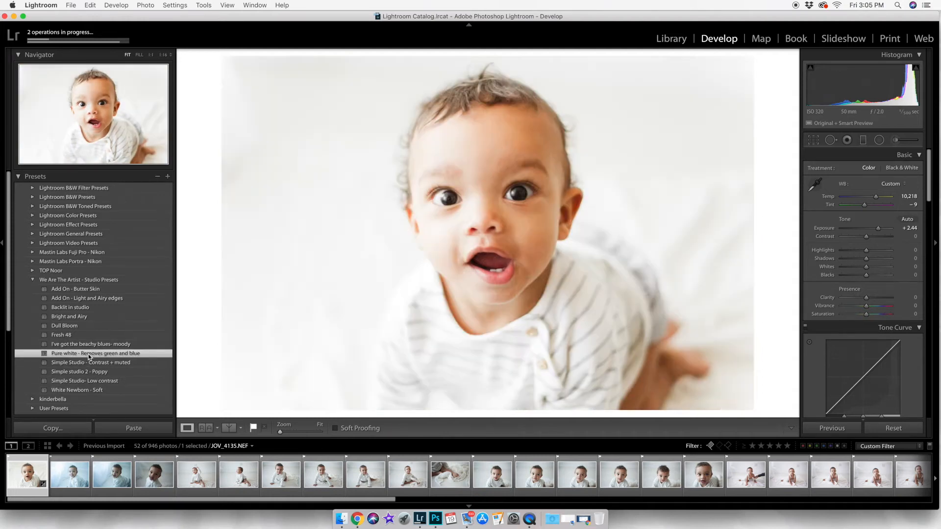
drag(869, 79, 865, 79)
drag(911, 196, 905, 196)
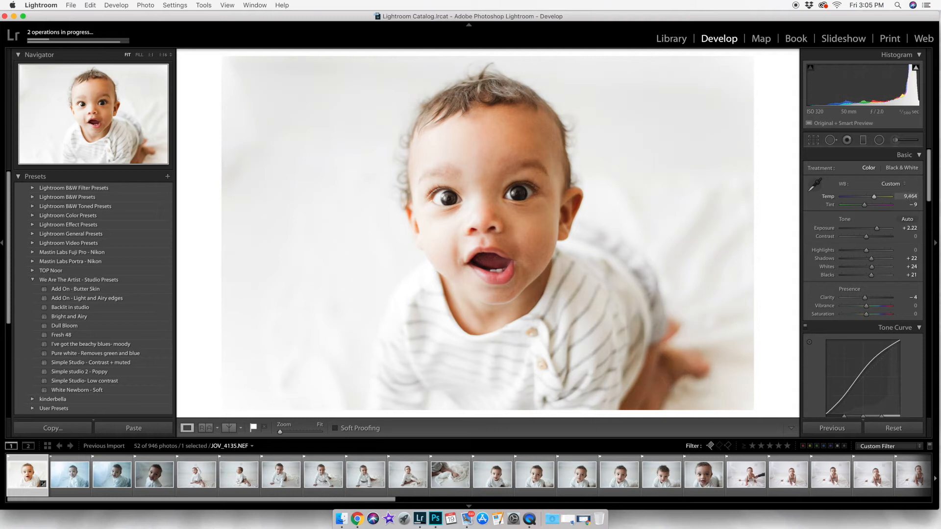
- Try the Butter Skin and Backlit in studio presets, apply Bright and Airy, and set the temperature to 10,295
click(72, 299)
click(73, 289)
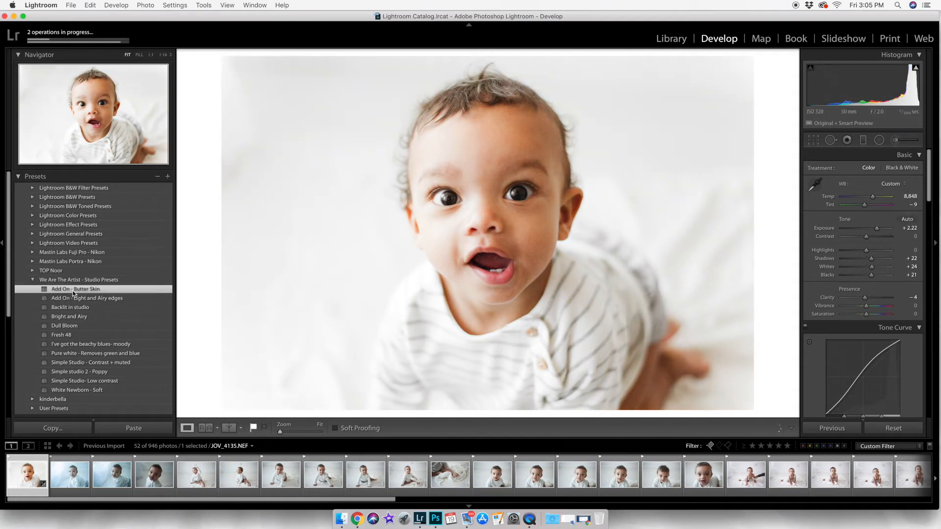
click(80, 308)
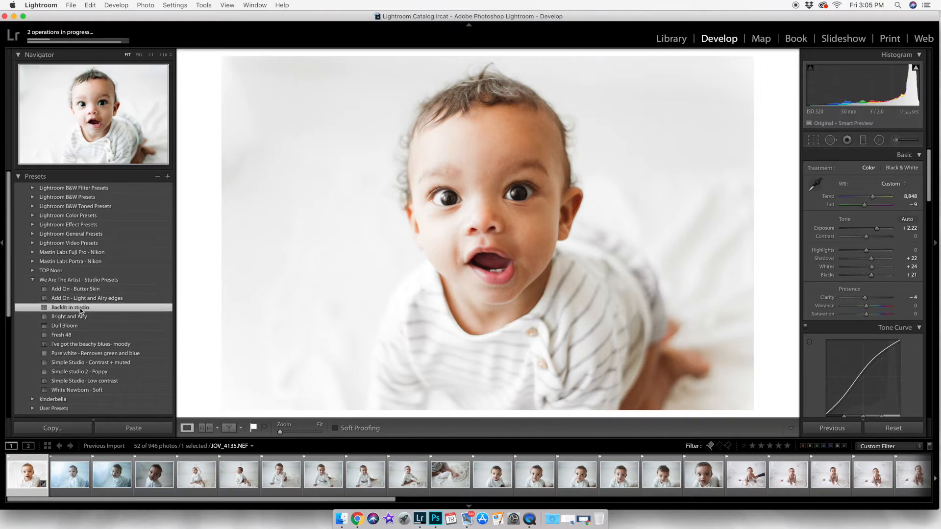
click(81, 317)
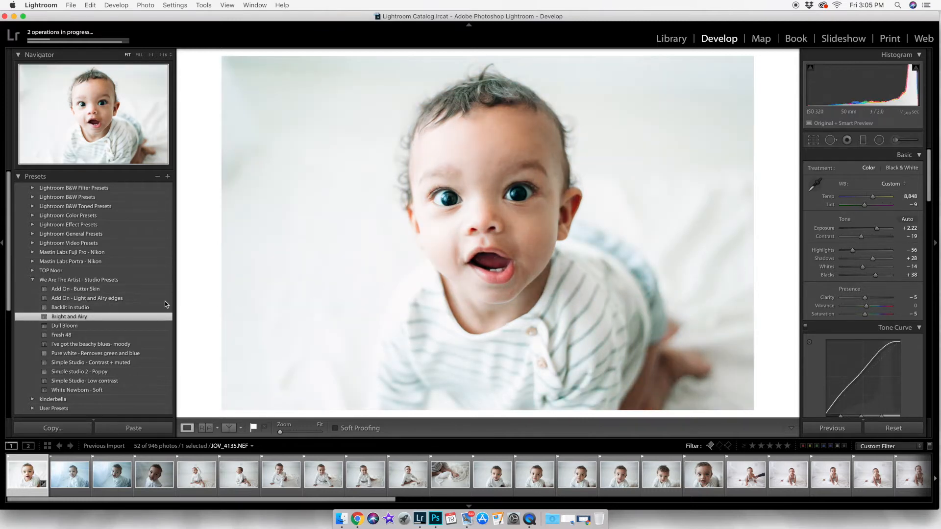
drag(873, 197, 875, 197)
- Lower the aqua and blue saturation in HSL to neutralise the teal cast in the eyes and shirt, and show the luminance settings
scroll(863, 294, down, 10)
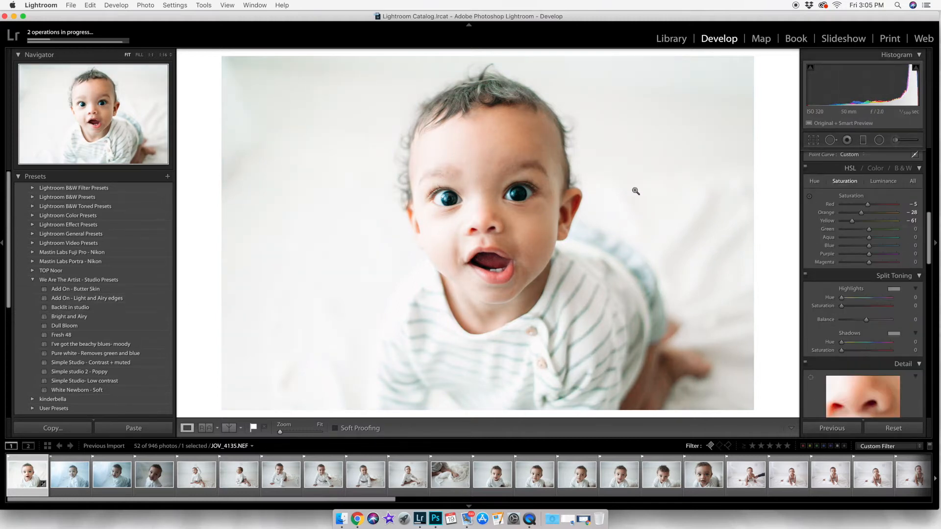
click(512, 196)
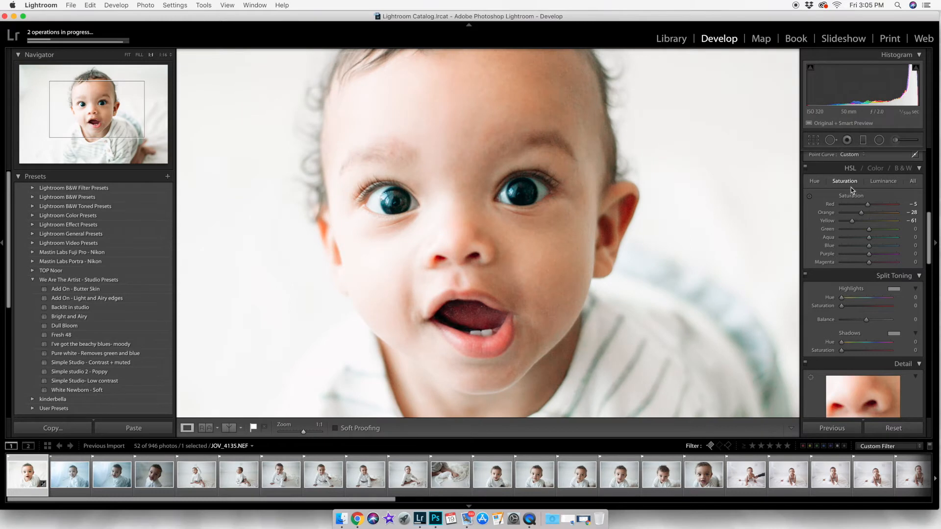
click(850, 237)
click(849, 246)
click(849, 248)
click(849, 238)
drag(852, 230, 875, 231)
click(883, 181)
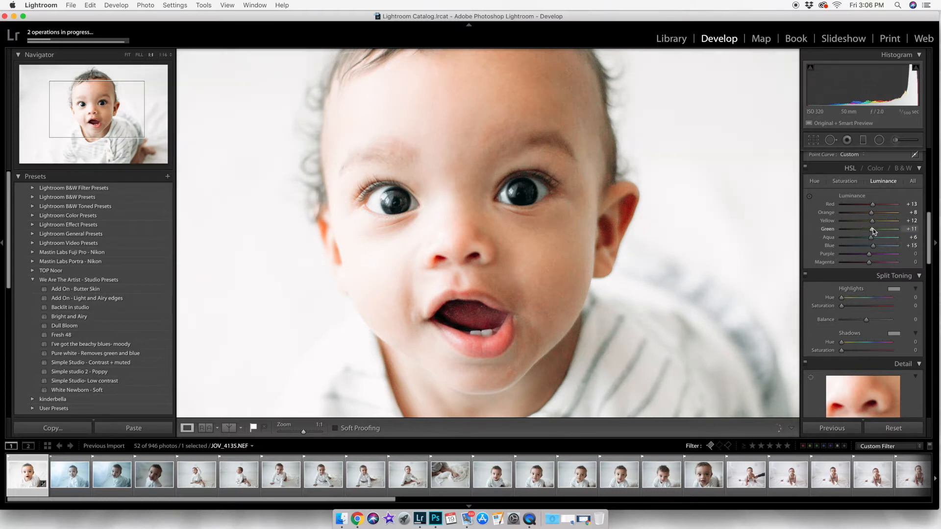
- Check the whole photo against its original and set highlights to -100, shadows to -8 and blacks to +86
click(706, 235)
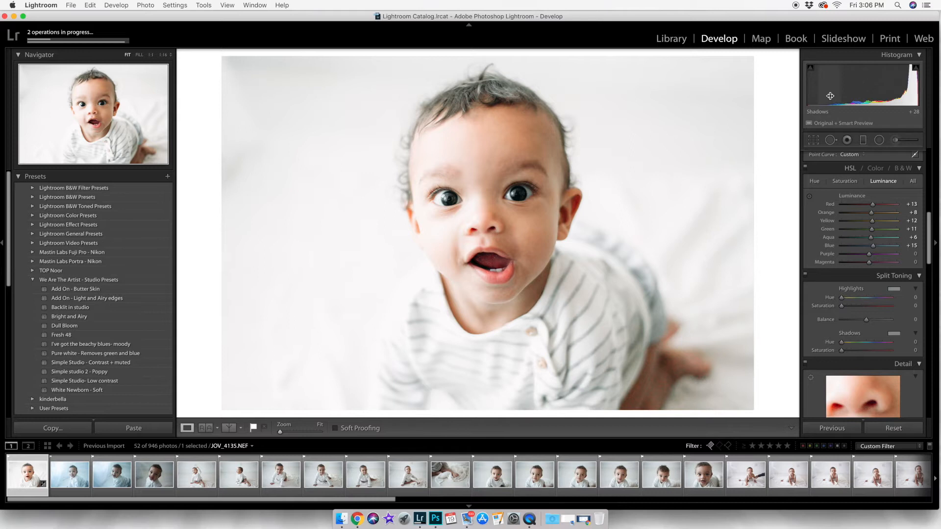
key(backslash)
key(backslash)
scroll(863, 245, up, 10)
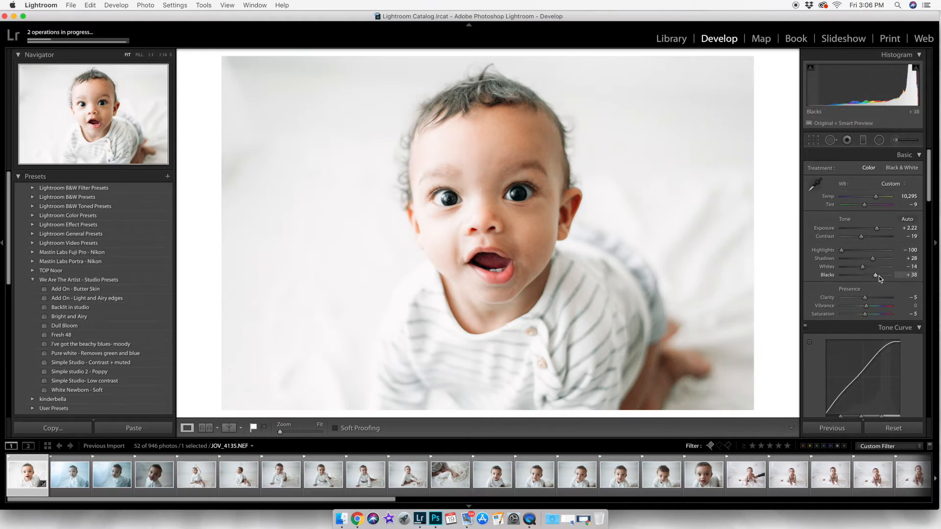
drag(877, 275, 887, 276)
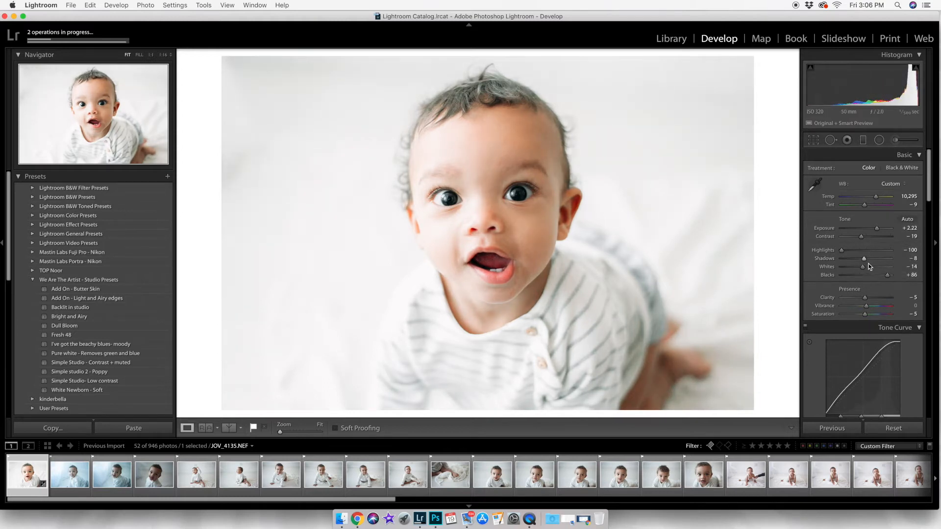
- Try a lower lens vignetting amount, reset it, and switch the profile corrections off and on to compare
scroll(869, 264, down, 5)
scroll(869, 264, down, 3)
scroll(868, 268, down, 15)
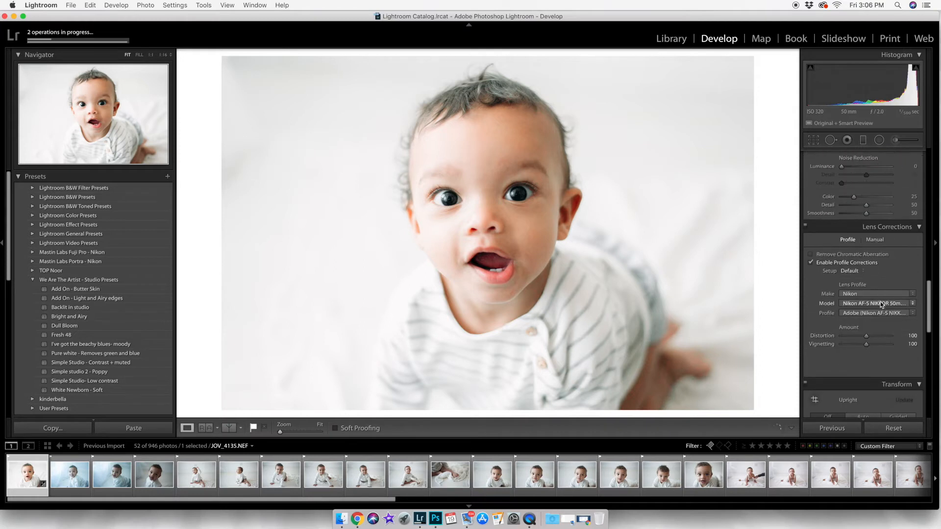
scroll(868, 343, down, 6)
scroll(848, 277, up, 4)
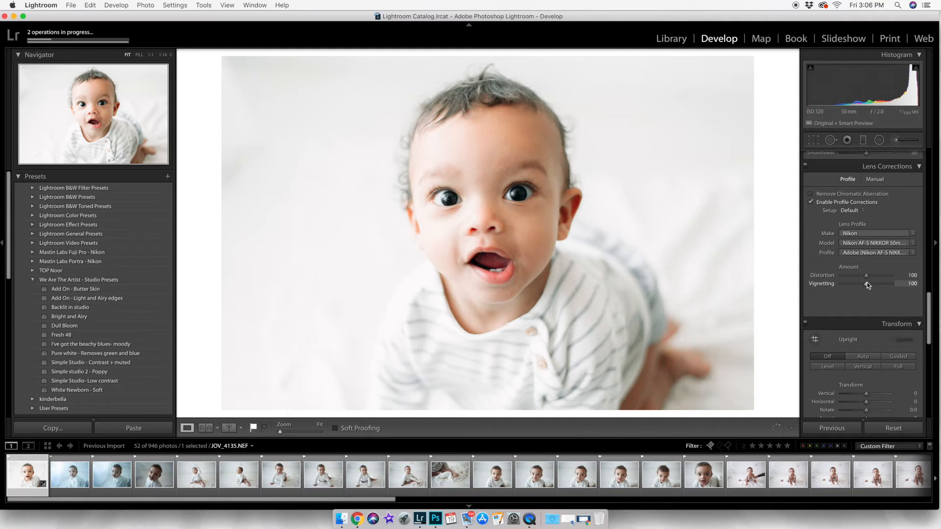
drag(867, 283, 854, 283)
double_click(831, 283)
click(813, 202)
click(813, 202)
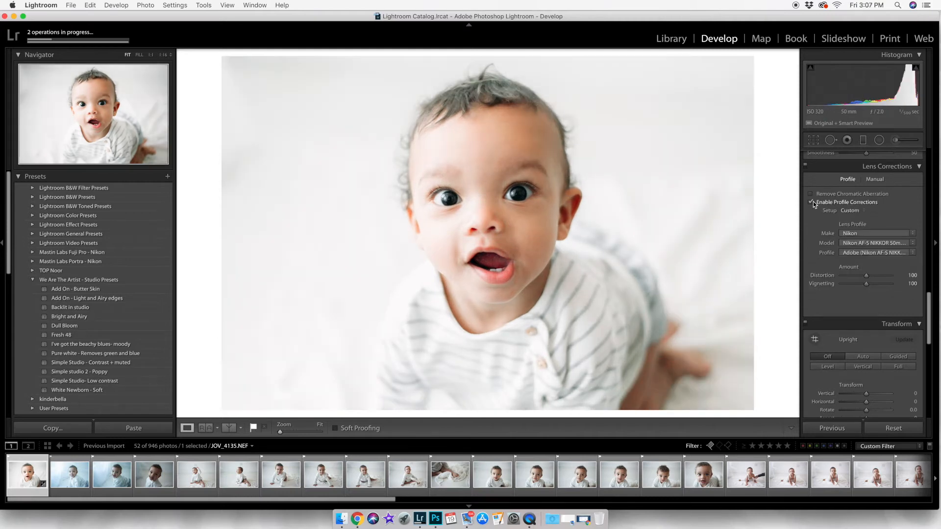
- Compare the edited photo with its unedited original
scroll(834, 222, up, 15)
key(backslash)
key(backslash)
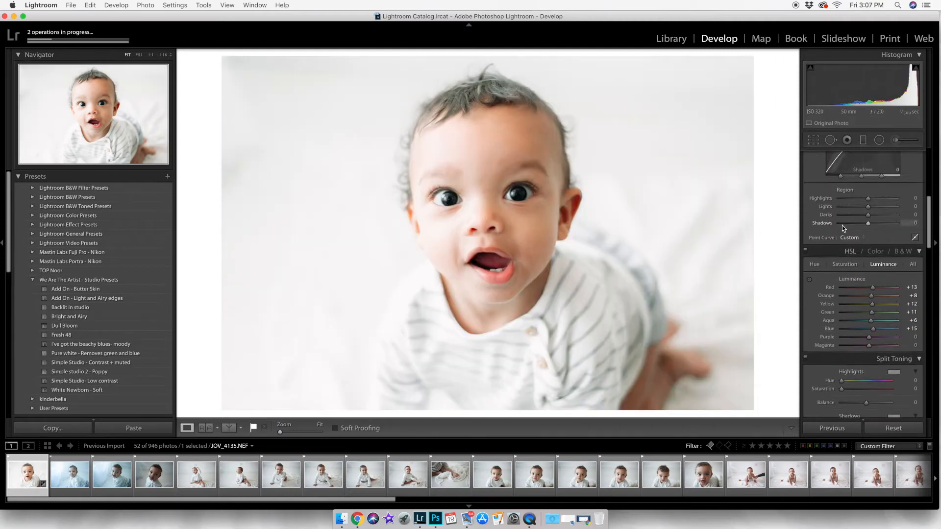
- Raise the yellow saturation slightly in HSL and set the red luminance to +14
scroll(842, 225, up, 1)
click(851, 284)
drag(852, 321, 857, 321)
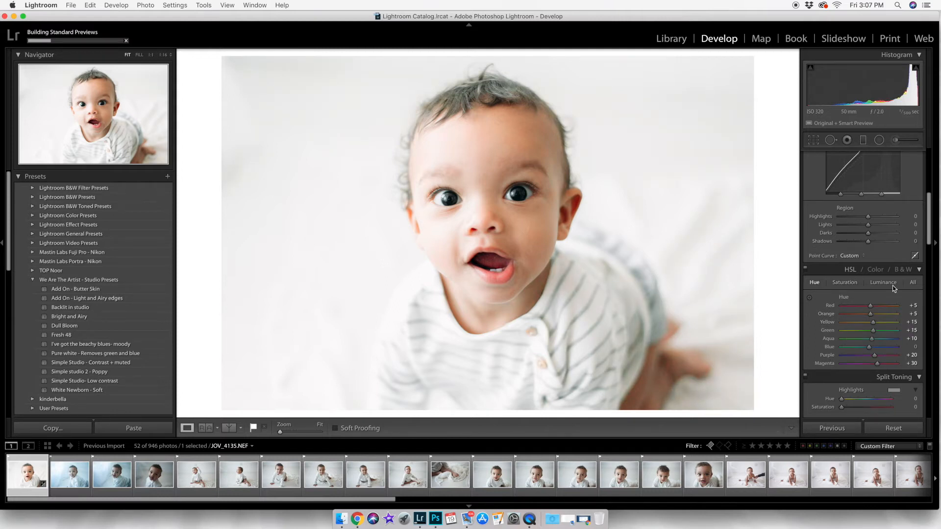
click(884, 282)
drag(873, 306, 873, 307)
- Fine-tune the red and orange hues in HSL and review the basic tone settings
click(815, 282)
click(867, 314)
drag(868, 305, 871, 307)
scroll(878, 245, up, 8)
scroll(881, 216, down, 8)
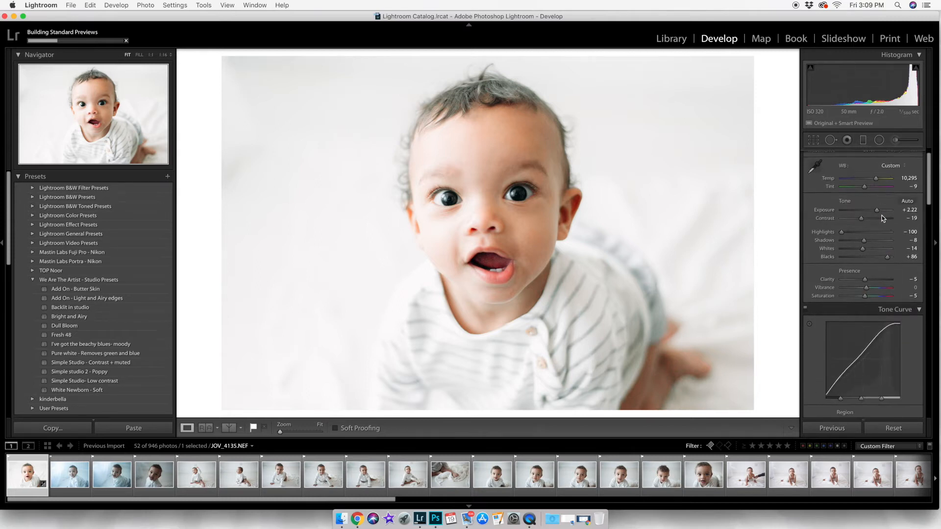
- Review the preset's tone and detail settings and set the orange luminance to -14 in HSL
drag(873, 322, 873, 327)
scroll(878, 326, up, 5)
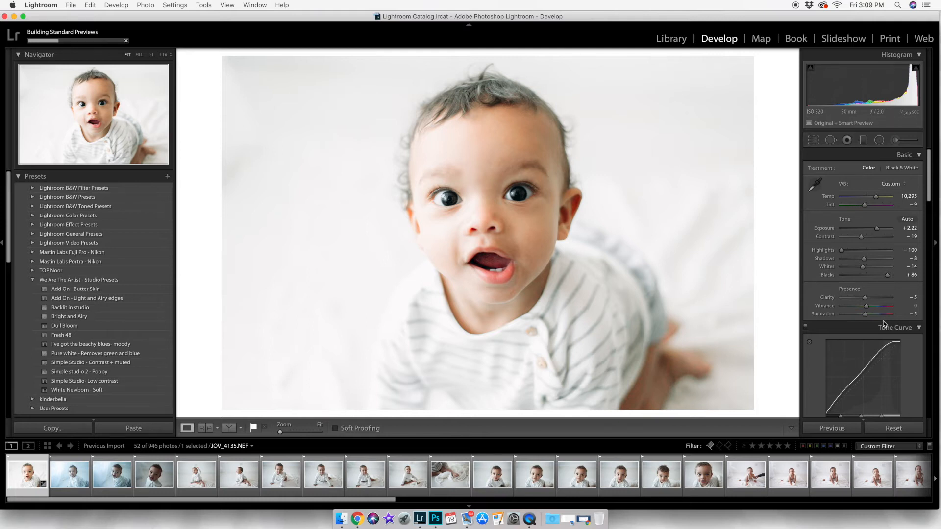
scroll(885, 323, down, 10)
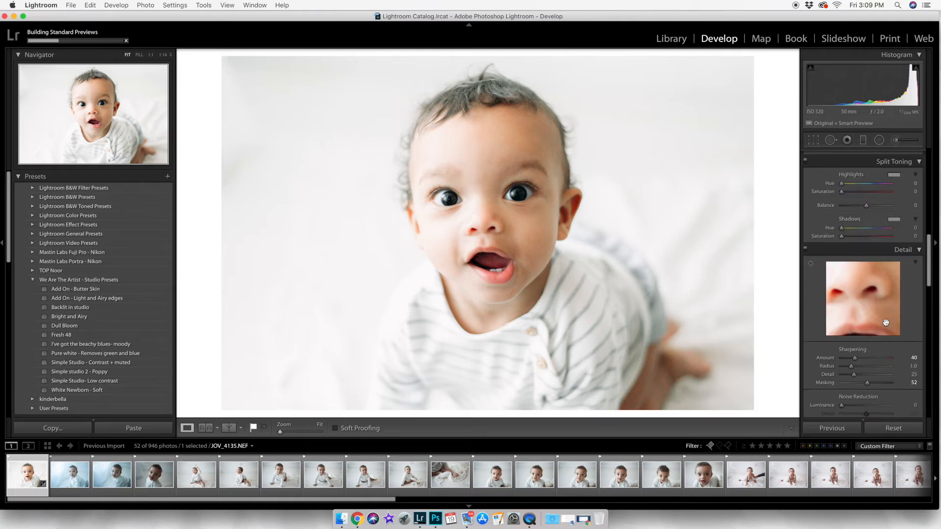
scroll(885, 319, up, 3)
click(884, 191)
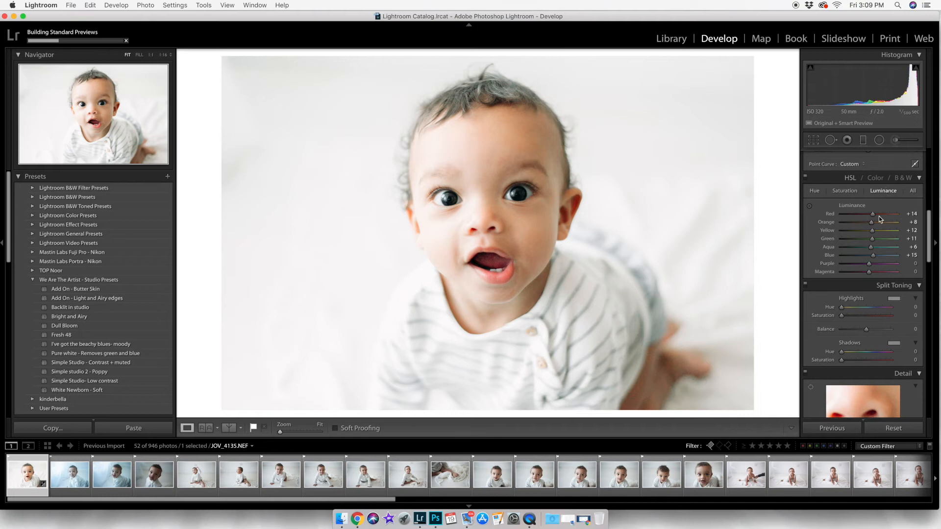
drag(871, 224, 865, 223)
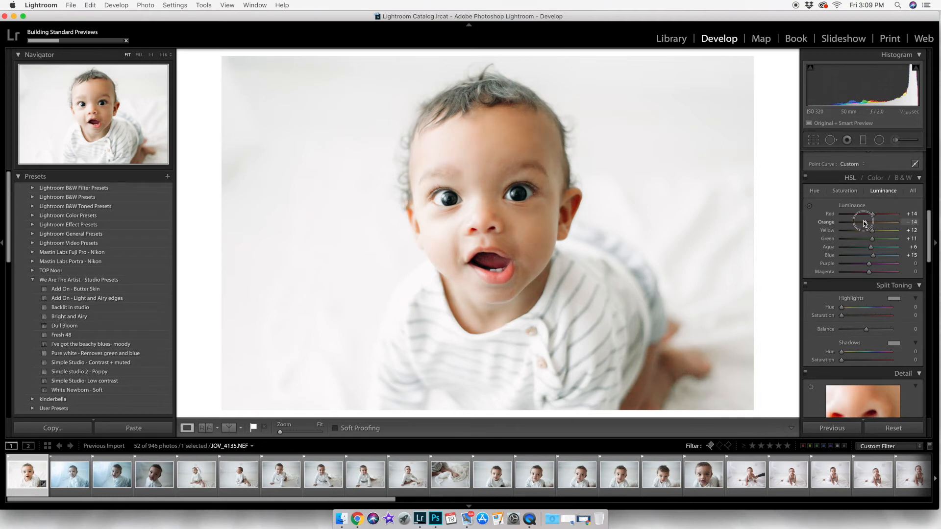
- Set the orange luminance to +20 and the orange saturation to -24 in HSL
drag(867, 223, 877, 224)
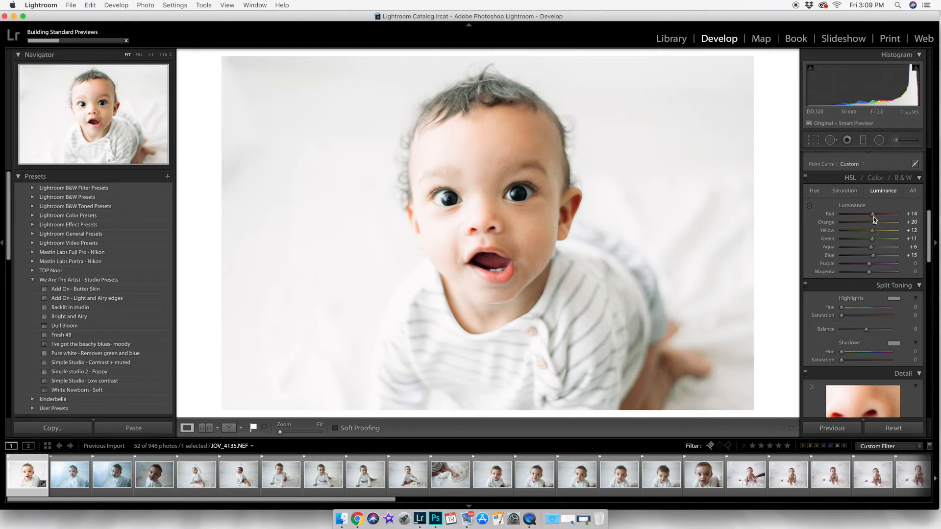
click(836, 192)
drag(865, 222, 864, 225)
- In Camera Calibration, set the green primary hue to +35 and the blue primary saturation to +21
scroll(865, 222, down, 15)
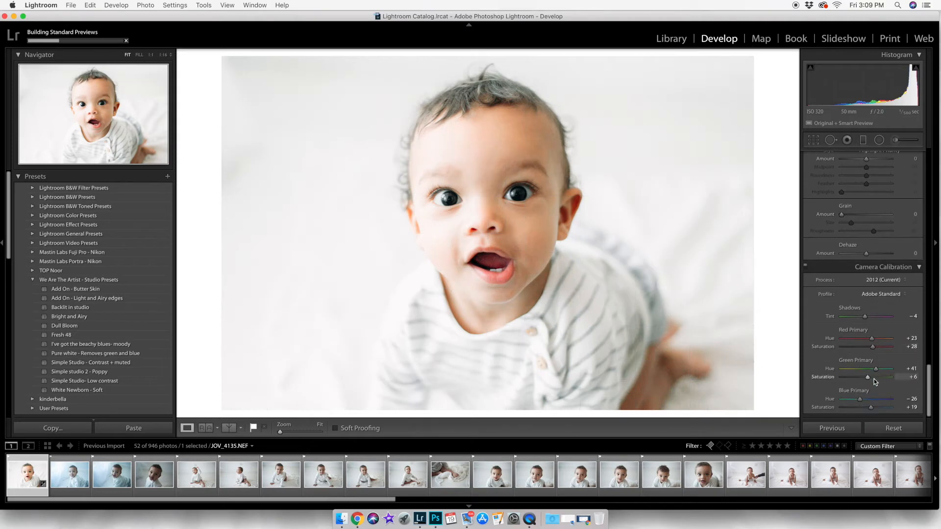
drag(870, 378, 875, 371)
drag(873, 410, 873, 410)
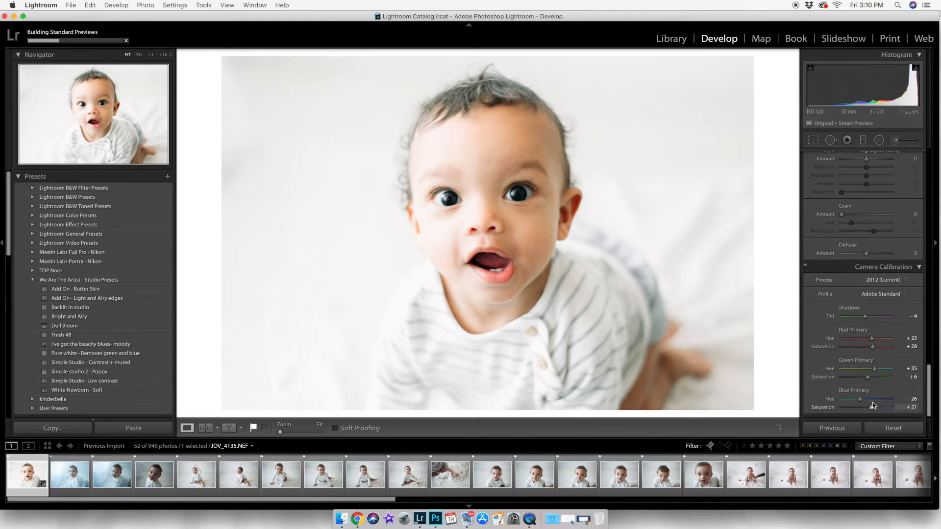
scroll(877, 383, up, 15)
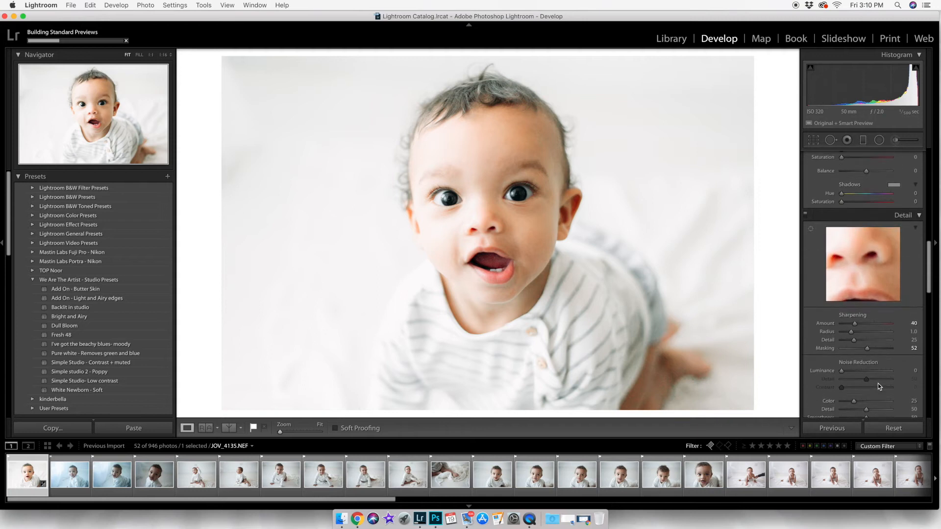
- Set the yellow saturation to -53, the yellow luminance to +9 and the red luminance to +17 in HSL
scroll(878, 383, up, 10)
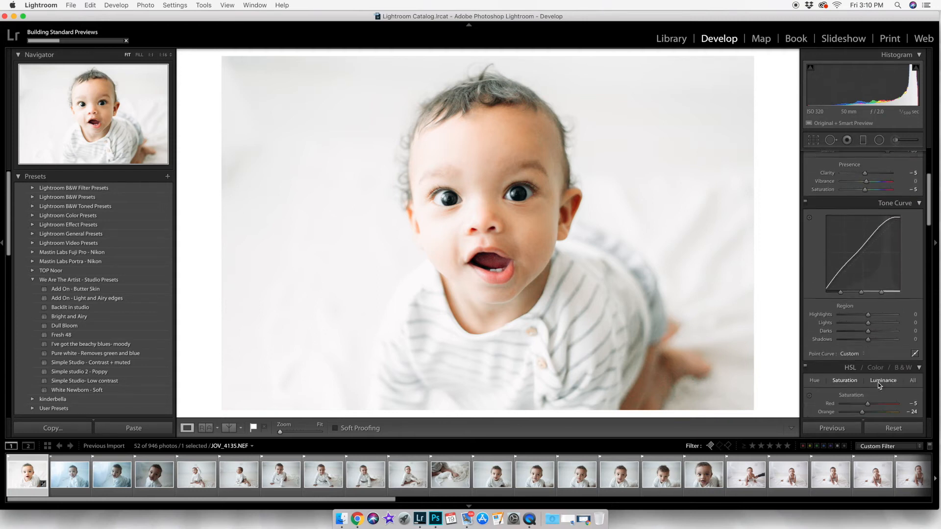
scroll(878, 383, down, 5)
drag(868, 368, 855, 369)
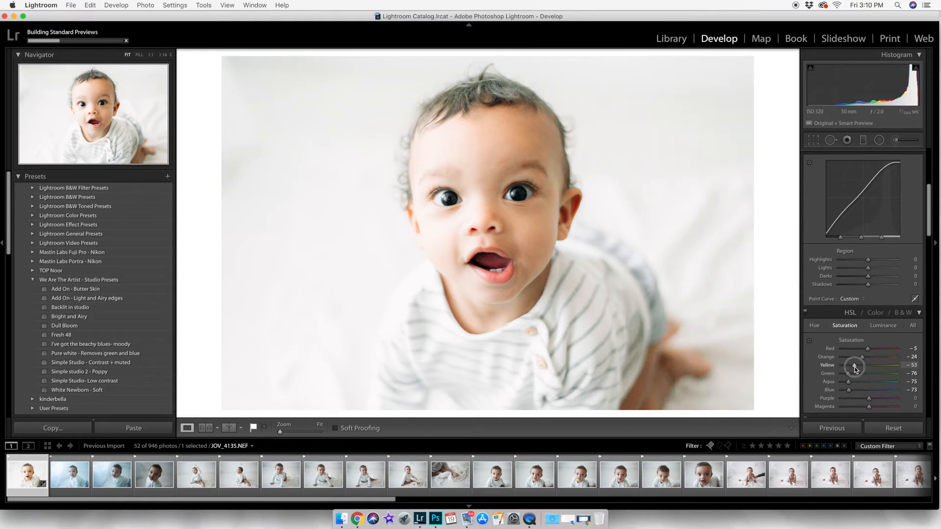
click(815, 326)
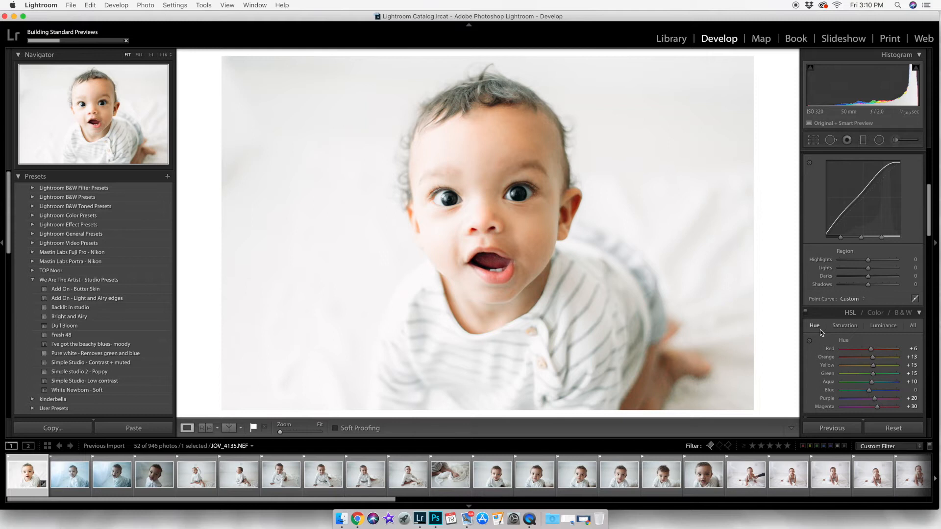
click(878, 327)
mouse_move(872, 365)
mouse_down()
mouse_move(847, 362)
mouse_move(875, 365)
mouse_move(875, 356)
mouse_up()
scroll(874, 359, up, 1)
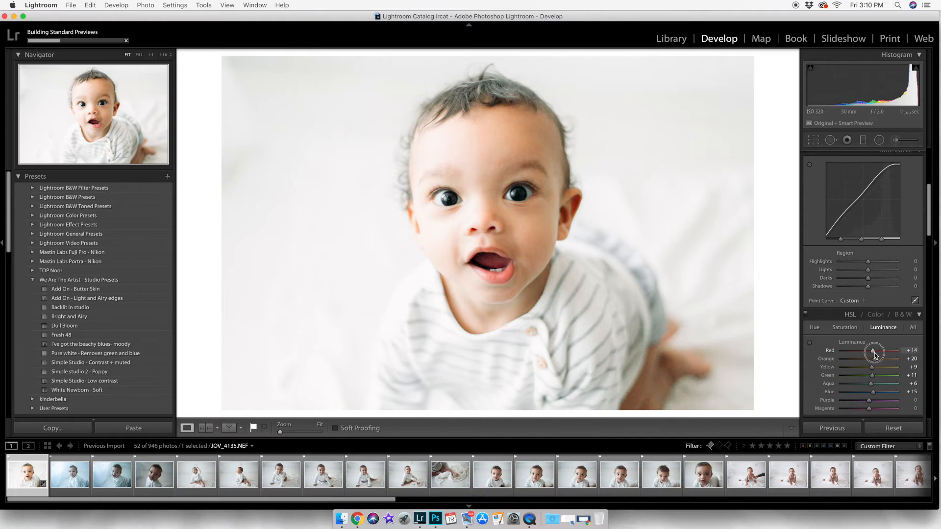
- Lower the exposure to +1.90 and try the blacks at +48
scroll(875, 352, up, 5)
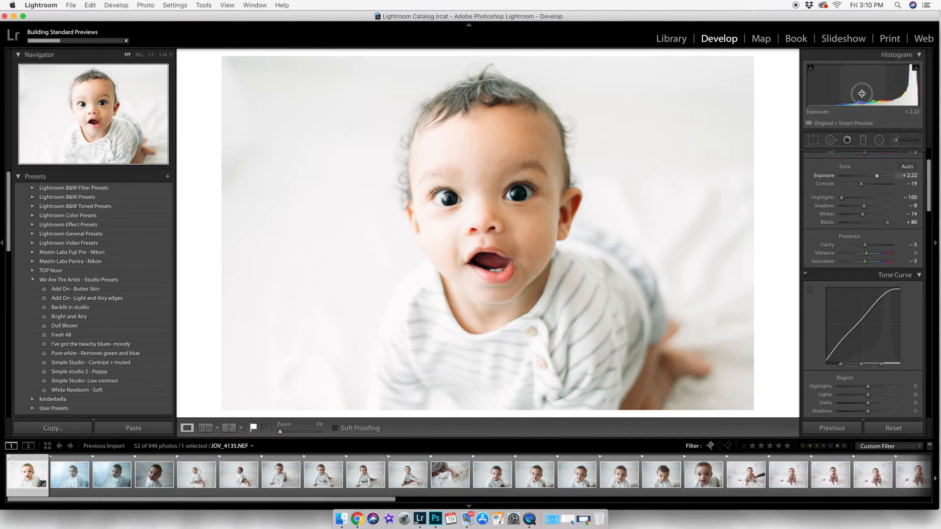
drag(862, 93, 855, 93)
key(minus)
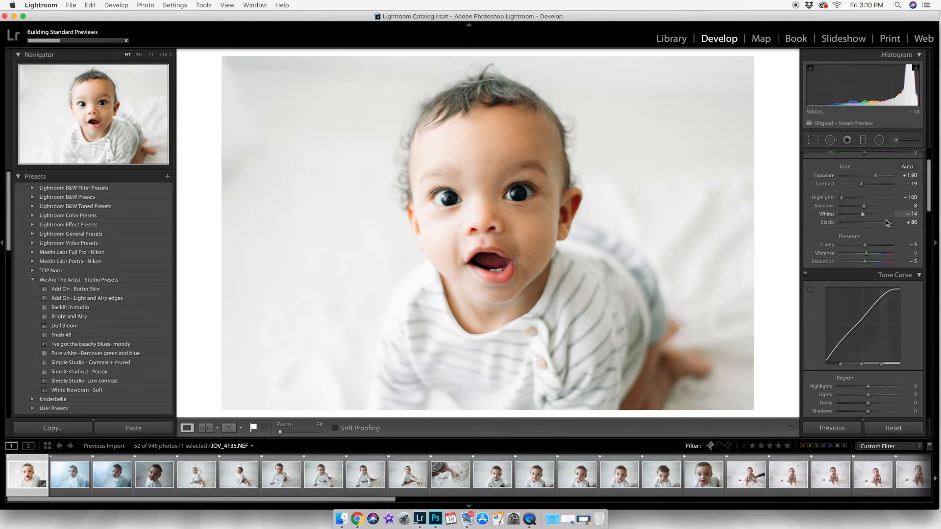
key(minus)
key(minus)
key(minus)
key(minus)
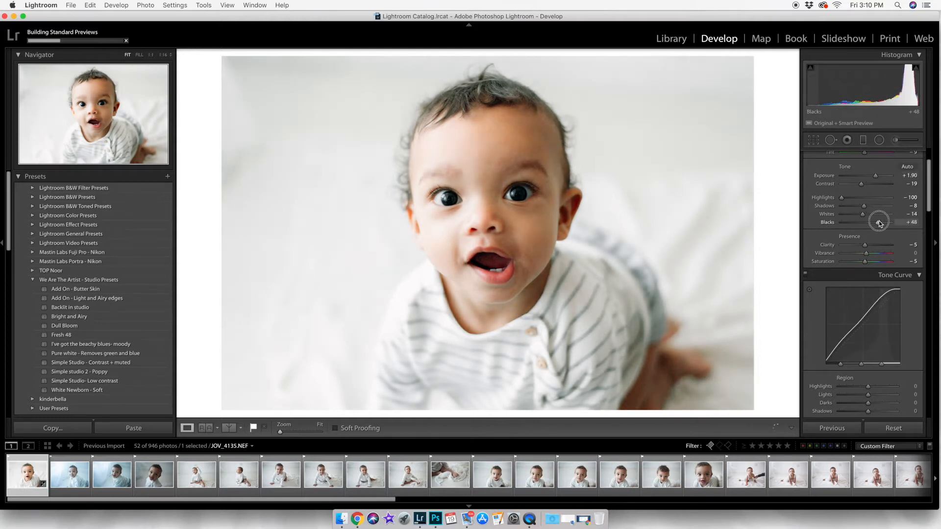
- Set the blacks to +92 and the shadows to -20 in the basic tone settings
scroll(889, 225, up, 6)
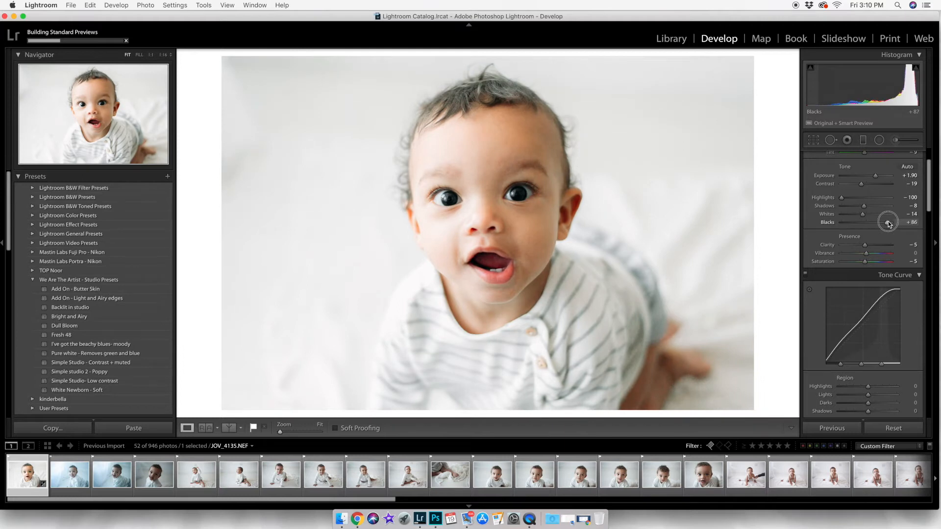
scroll(888, 222, up, 3)
drag(864, 208, 863, 210)
scroll(878, 323, down, 2)
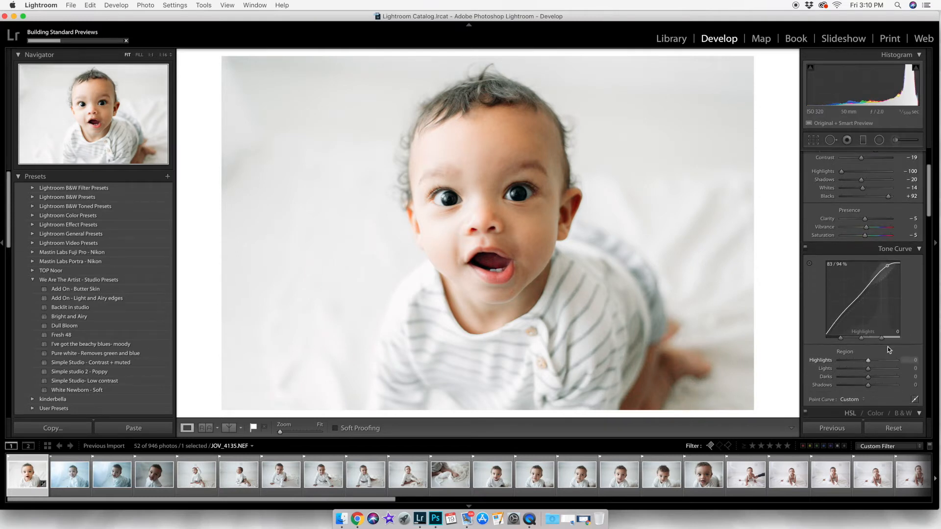
- Set the tone curve's darks to +16 and shadows to -14, and the basic whites to -9
drag(871, 375, 864, 383)
click(866, 385)
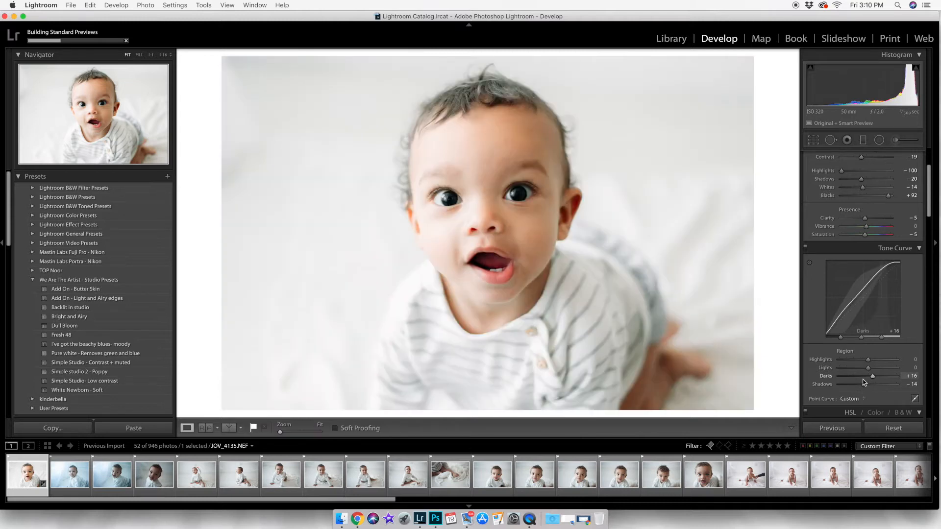
scroll(872, 379, up, 5)
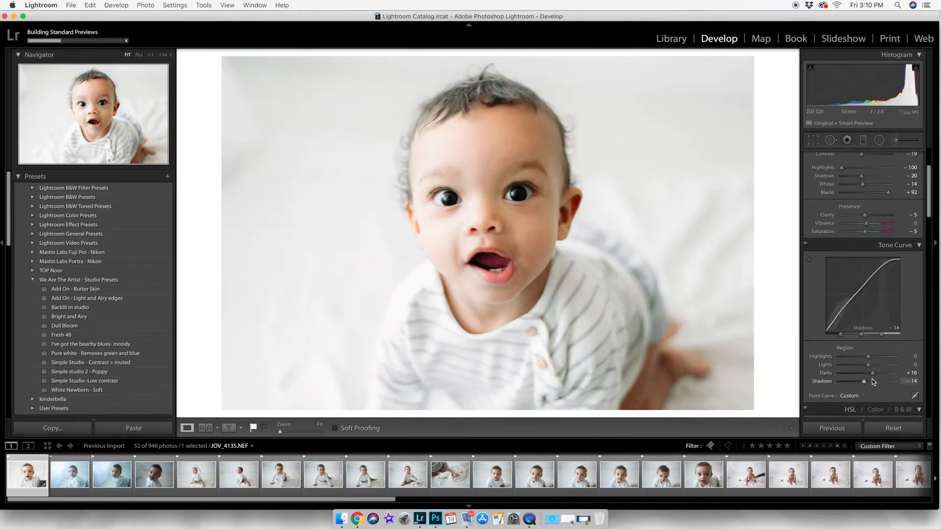
scroll(873, 379, down, 1)
drag(856, 267, 864, 268)
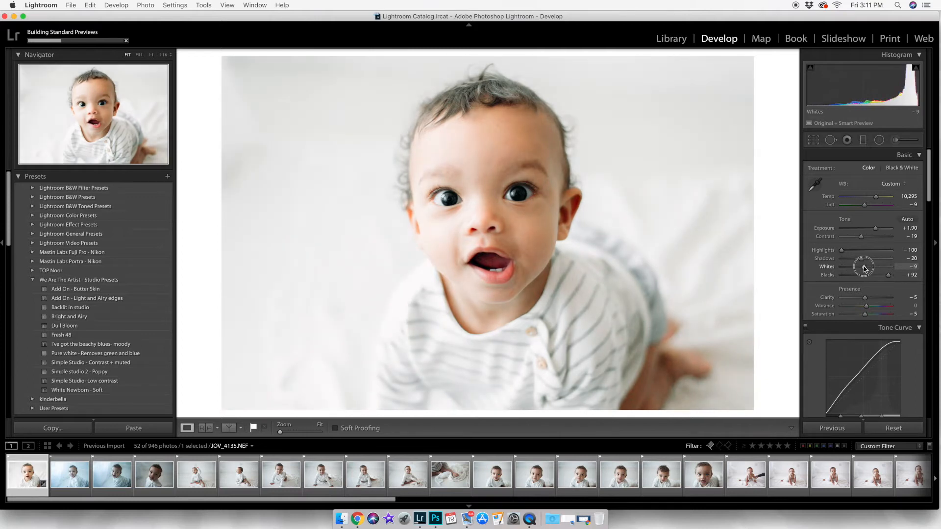
- Switch the tone curve to point editing and fine-tune the point at the highlight end of the RGB curve
scroll(917, 409, down, 3)
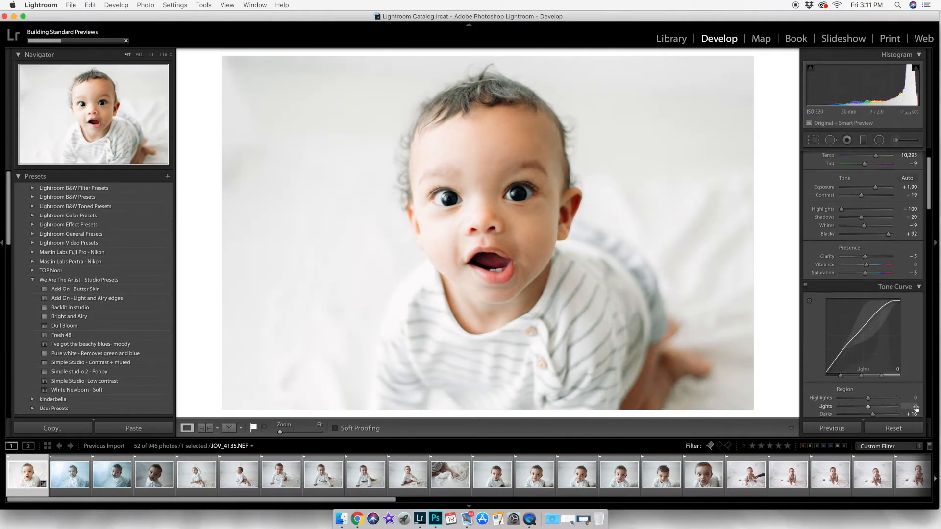
click(915, 408)
click(895, 280)
drag(895, 281, 894, 279)
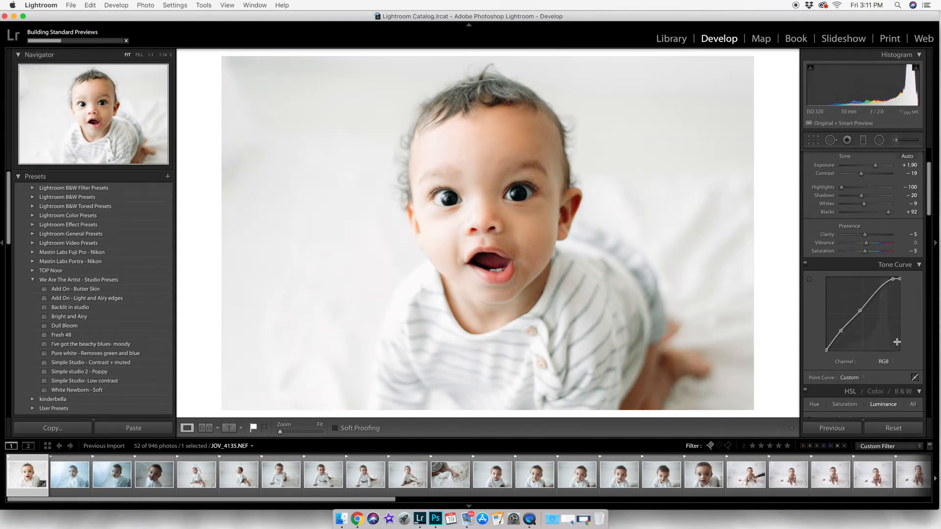
- Compare the adjusted photo with its unedited original again
scroll(887, 326, up, 2)
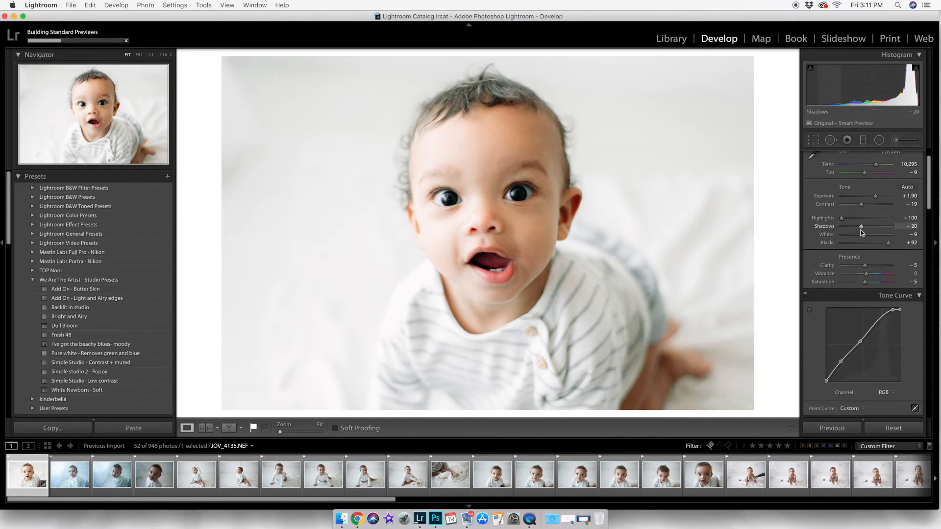
key(backslash)
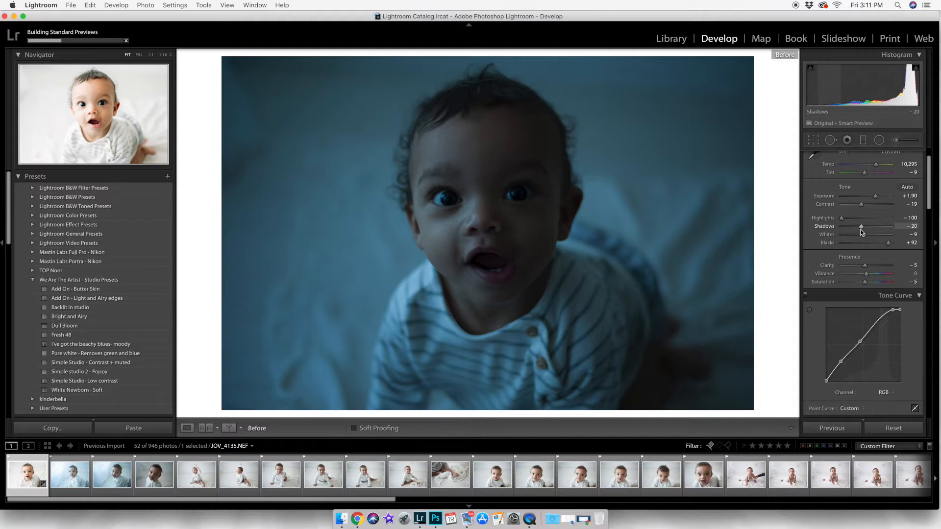
key(backslash)
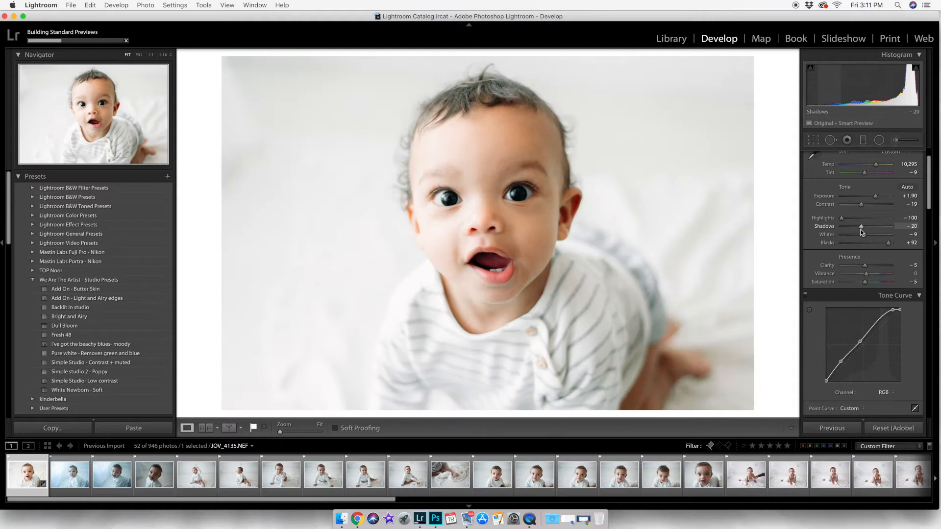
- Copy the first photo's develop settings and open the next photo, JOV_4138.NEF
key(Right)
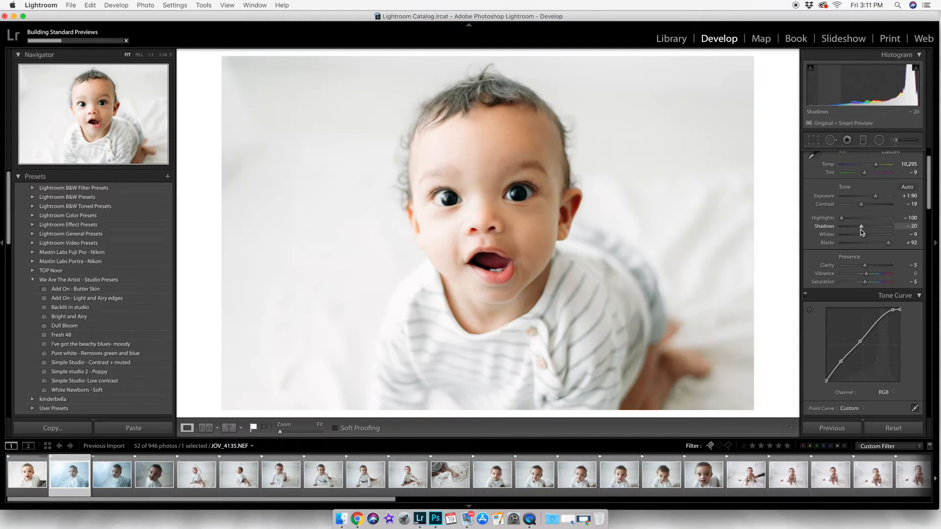
key(Left)
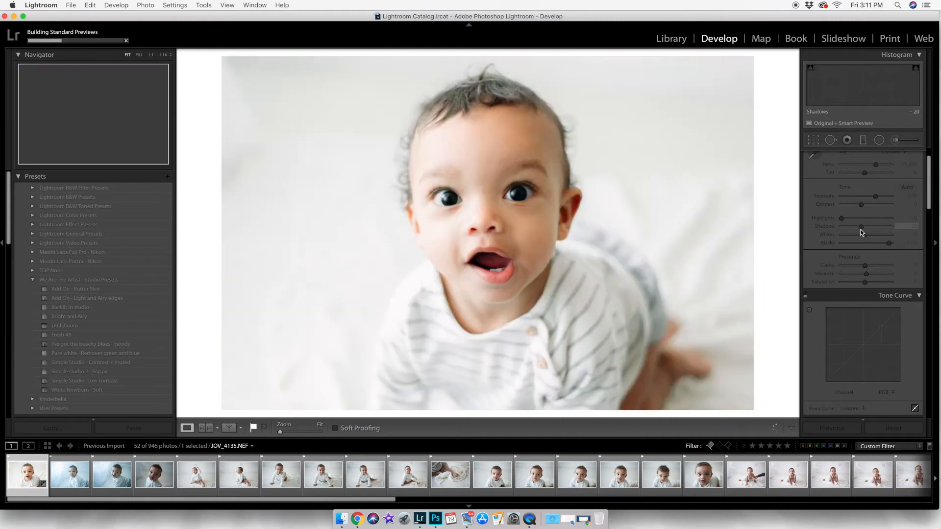
key(ctrl+shift+c)
key(Return)
key(Right)
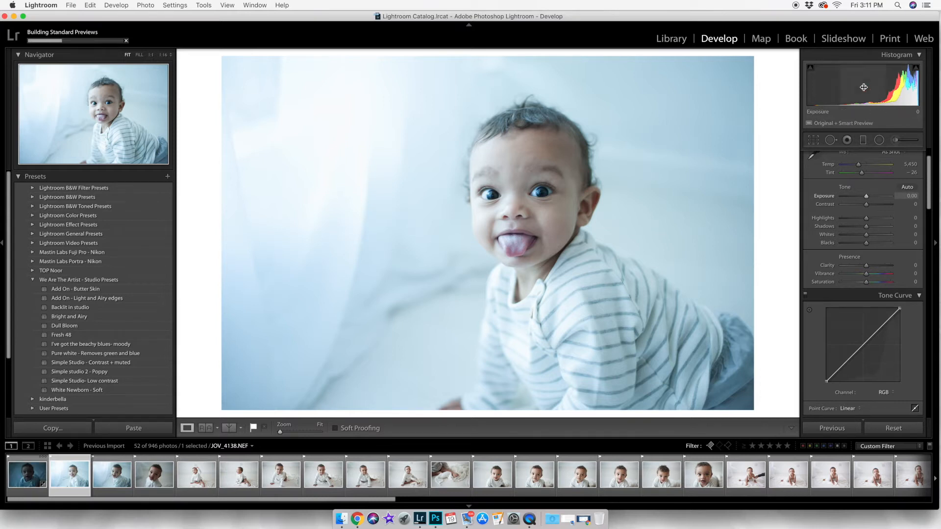
- Lower the exposure of JOV_4138.NEF to -0.82 and check it against the edited first photo
drag(863, 86, 846, 86)
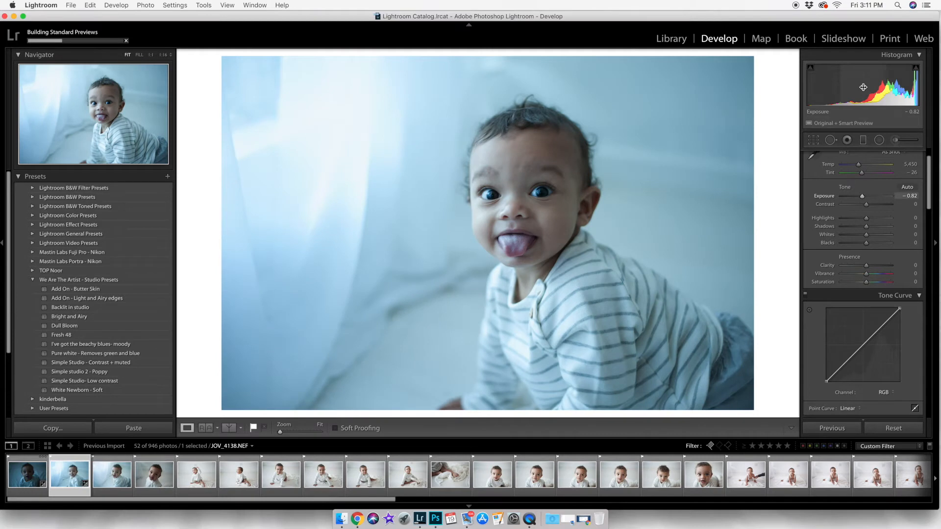
click(27, 475)
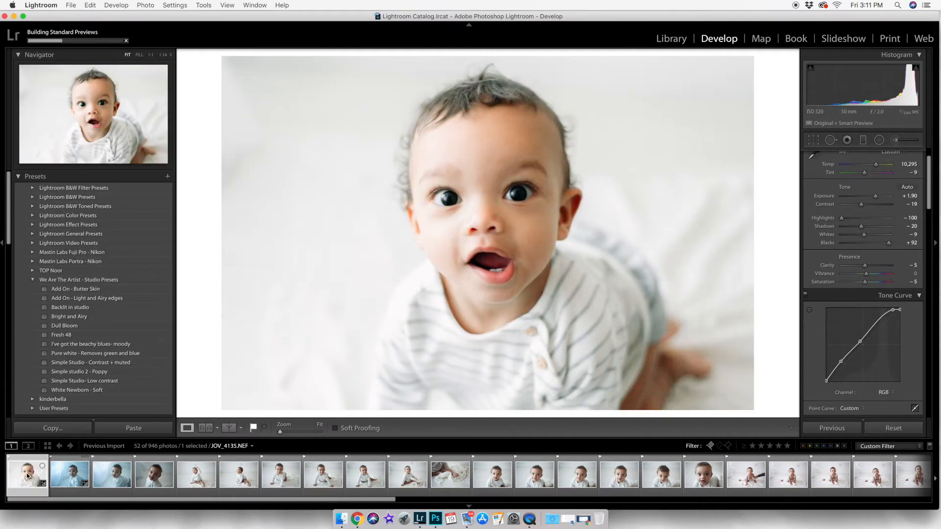
click(54, 473)
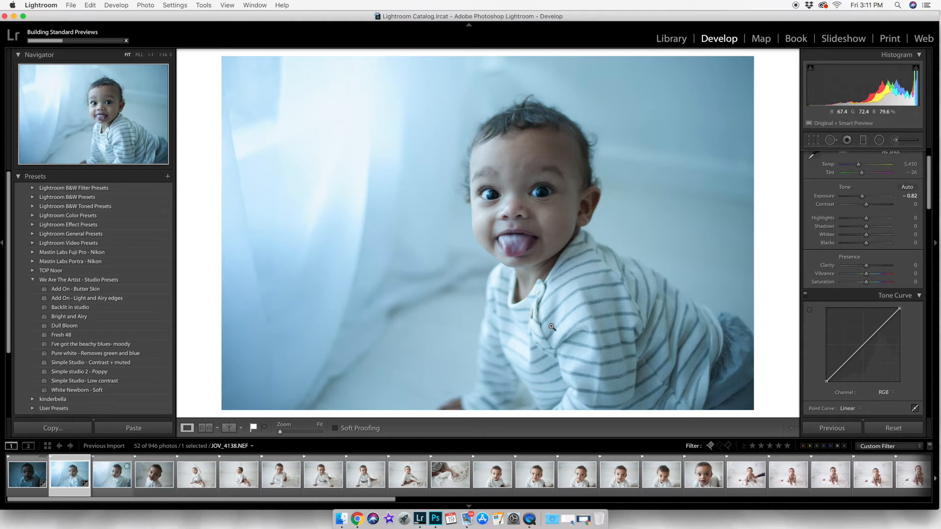
- Copy all develop settings from the edited first photo, JOV_4135.NEF
key(Left)
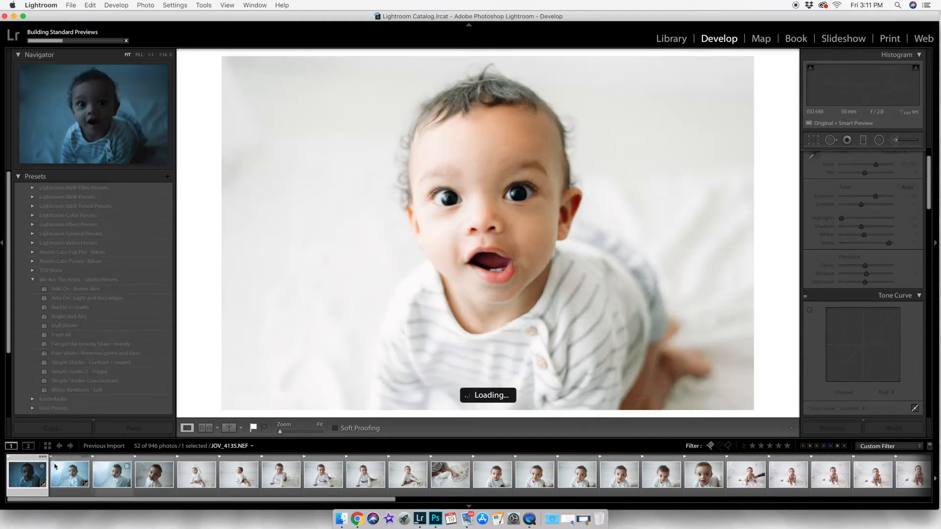
key(super+shift+c)
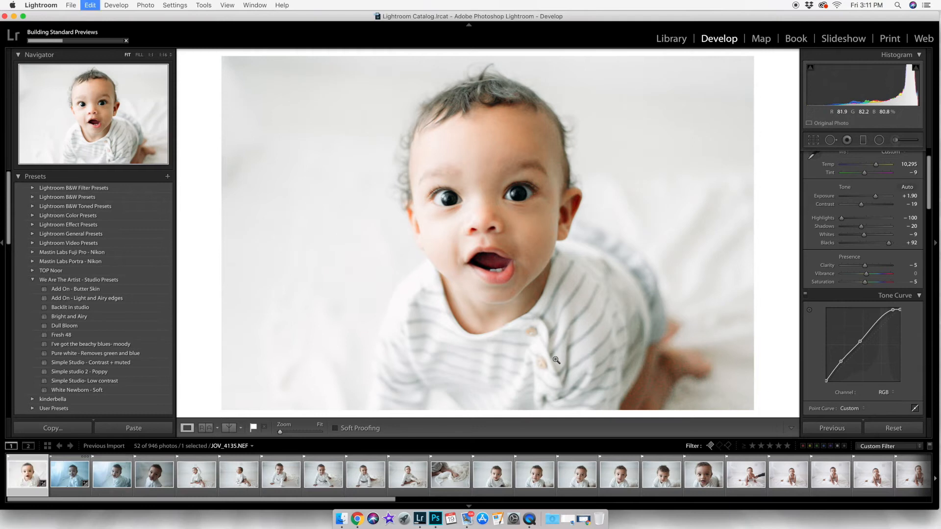
click(361, 305)
click(656, 306)
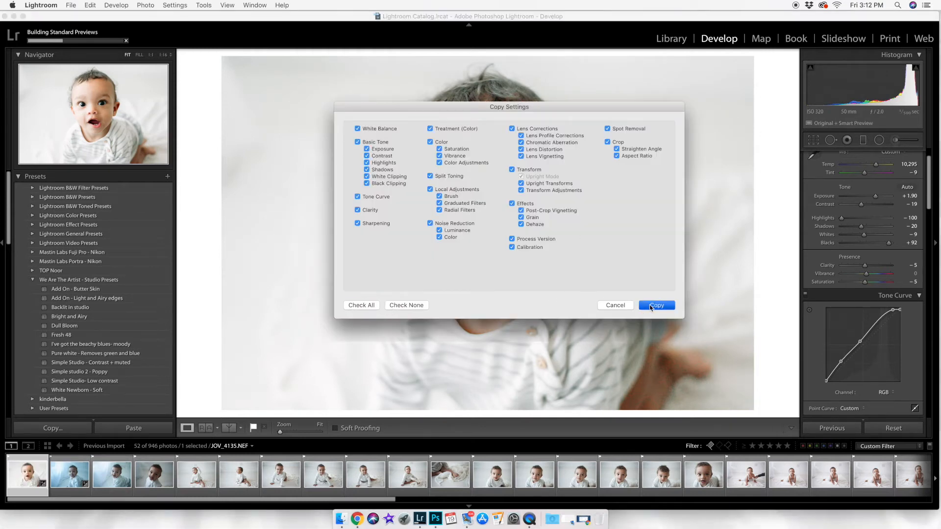
- Paste the copied settings onto JOV_4138.NEF and lower its exposure to -1.18
key(Right)
key(super+v)
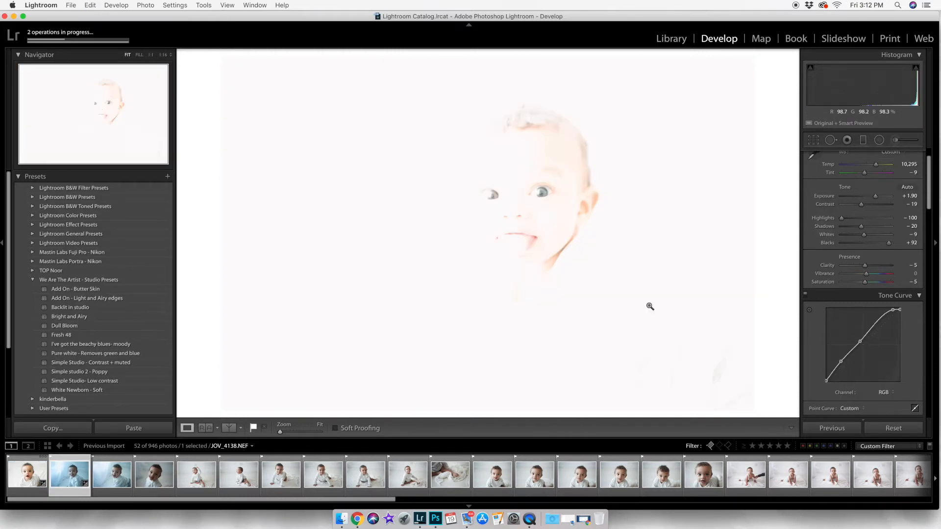
drag(876, 196, 861, 196)
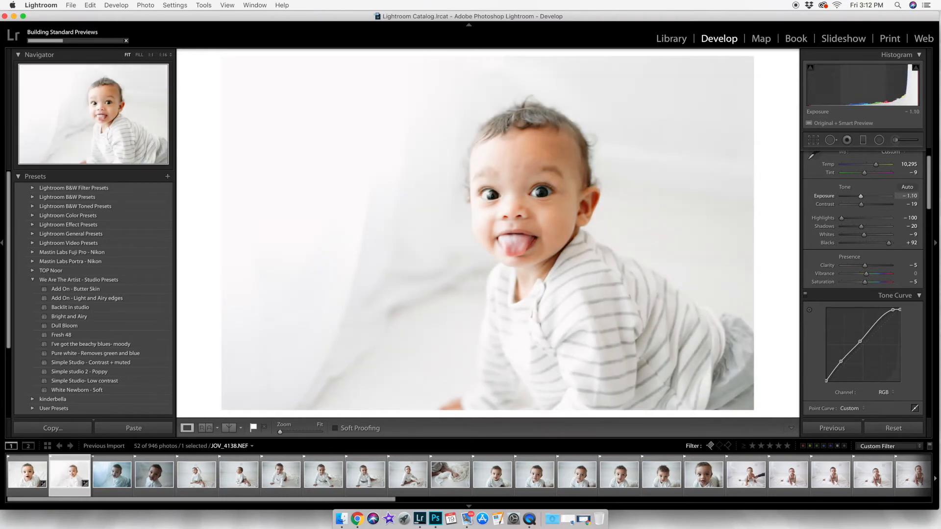
drag(861, 196, 860, 196)
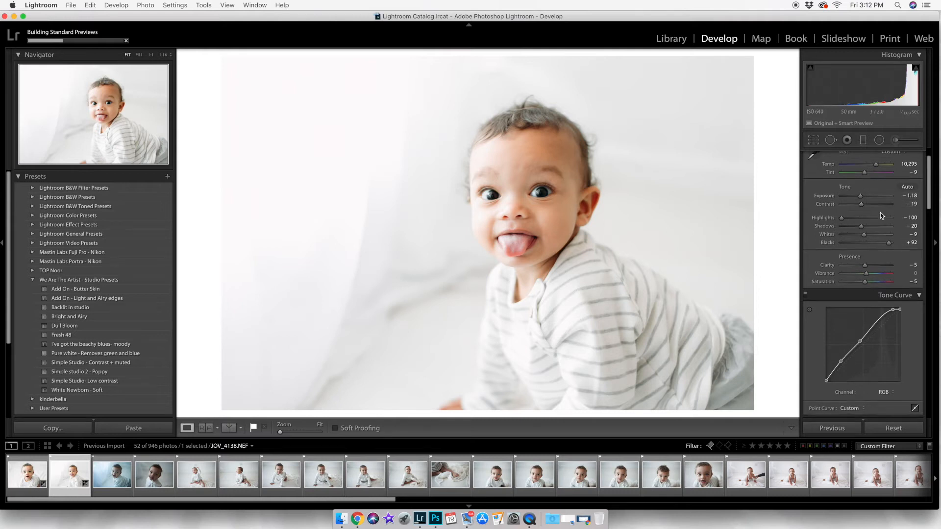
- Set the green, aqua and blue saturation of JOV_4138.NEF to -100 and compare it with the unedited version
scroll(880, 213, down, 3)
scroll(880, 213, down, 2)
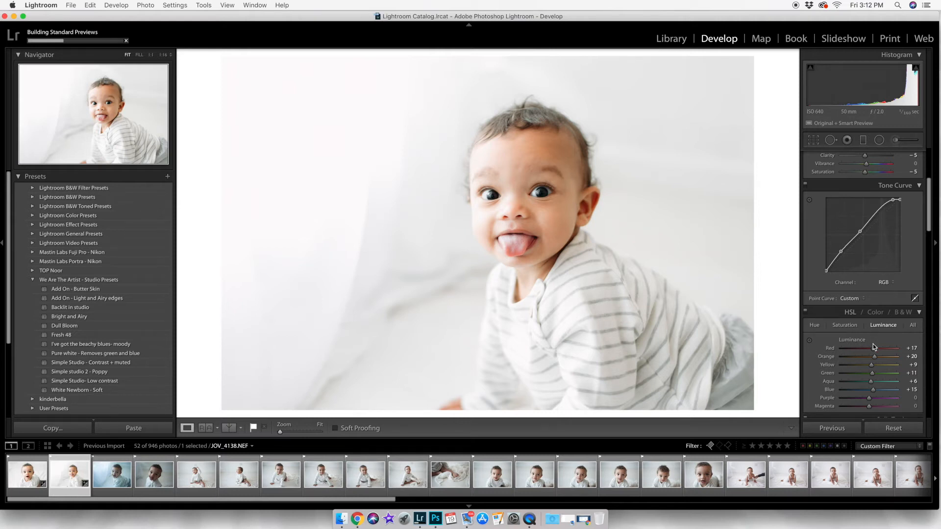
click(843, 325)
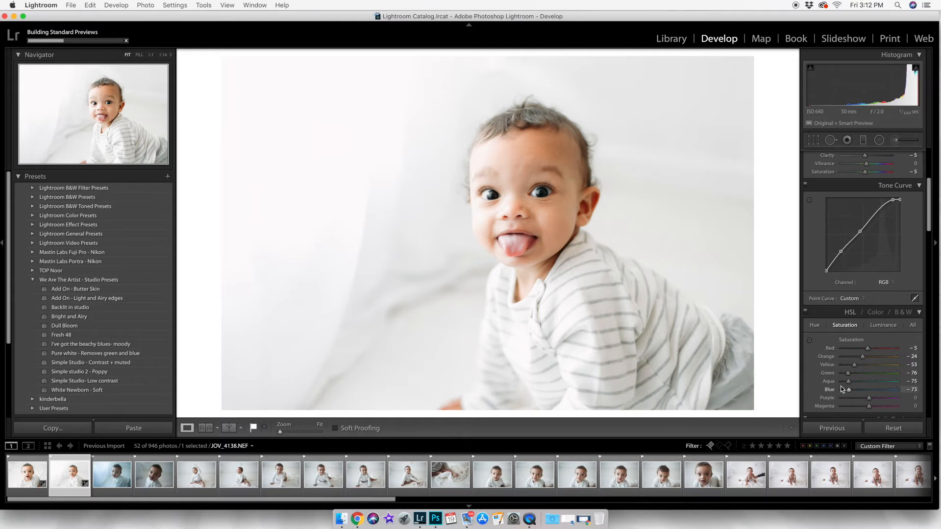
drag(844, 381, 783, 390)
drag(848, 373, 825, 377)
mouse_move(868, 398)
mouse_down()
mouse_move(914, 401)
mouse_move(750, 390)
mouse_move(910, 405)
mouse_move(766, 412)
mouse_move(936, 406)
mouse_move(730, 408)
mouse_move(935, 399)
mouse_move(865, 402)
mouse_up()
double_click(822, 407)
double_click(828, 398)
scroll(868, 363, up, 1)
key(backslash)
key(backslash)
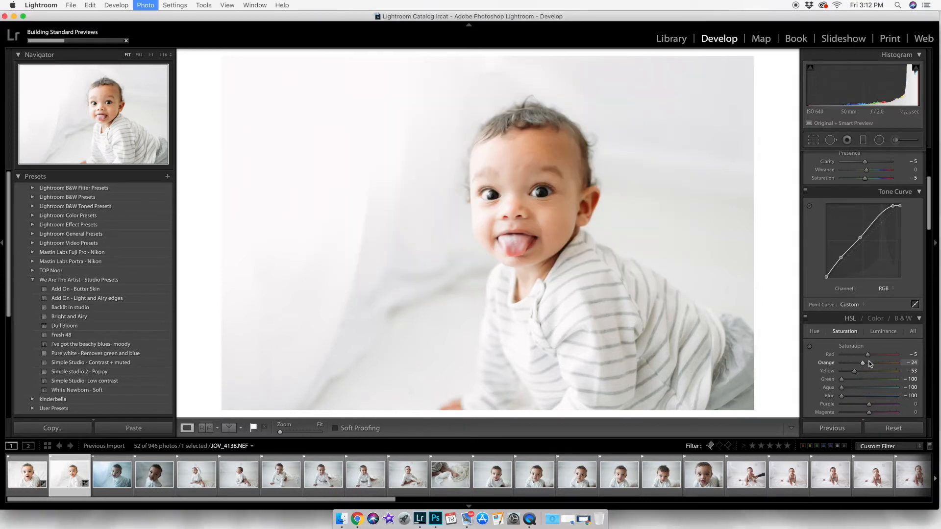
- Flag the photo as a pick and paste the updated develop settings onto JOV_4144.NEF with a raised exposure
key(p)
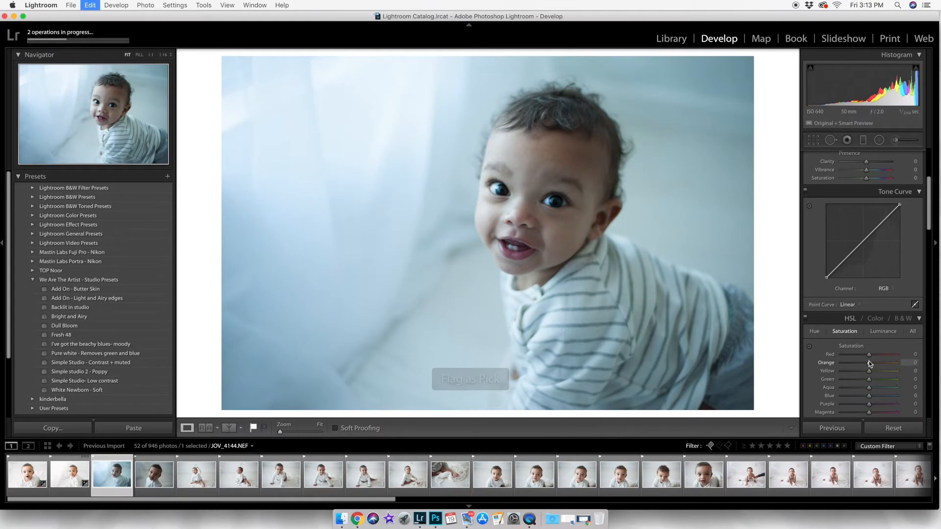
key(super+shift+v)
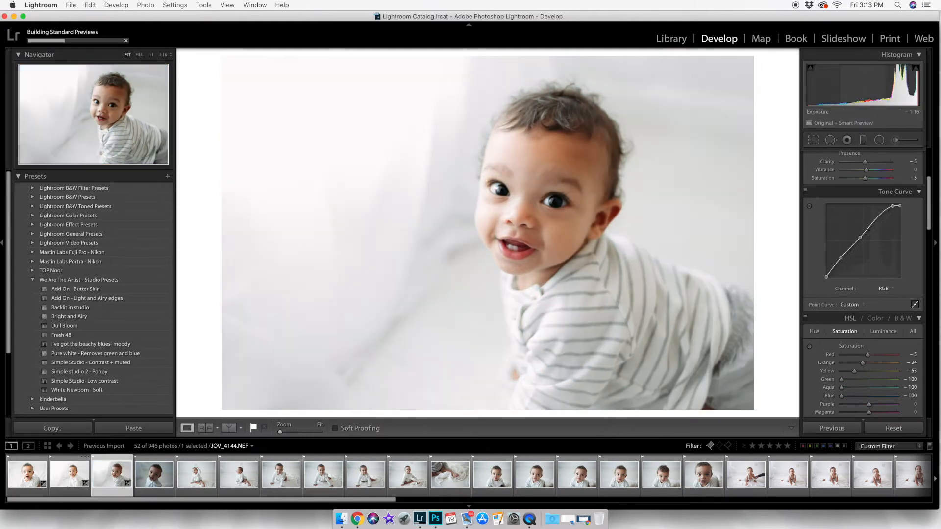
drag(860, 87, 875, 88)
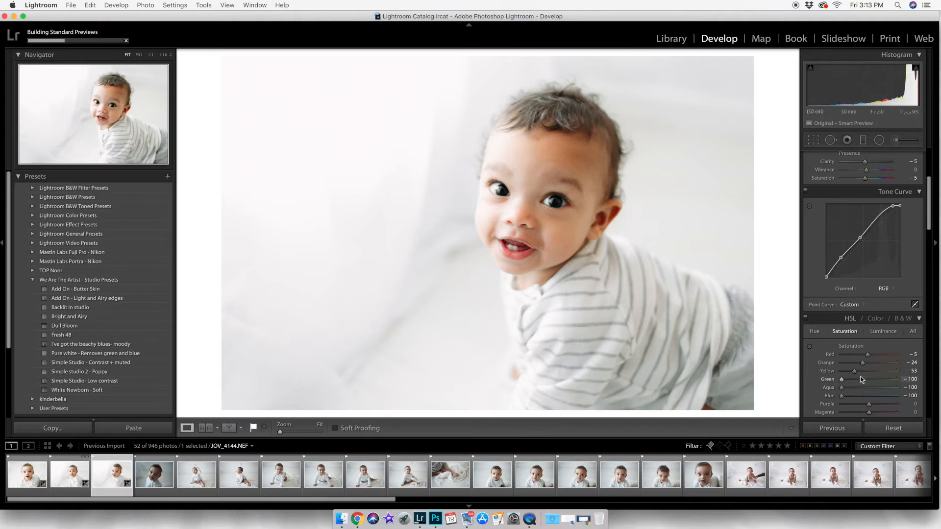
drag(862, 372, 859, 373)
- Paste the copied develop settings onto the next photo, JOV_4147.NEF, and set its exposure to +0.40
key(Right)
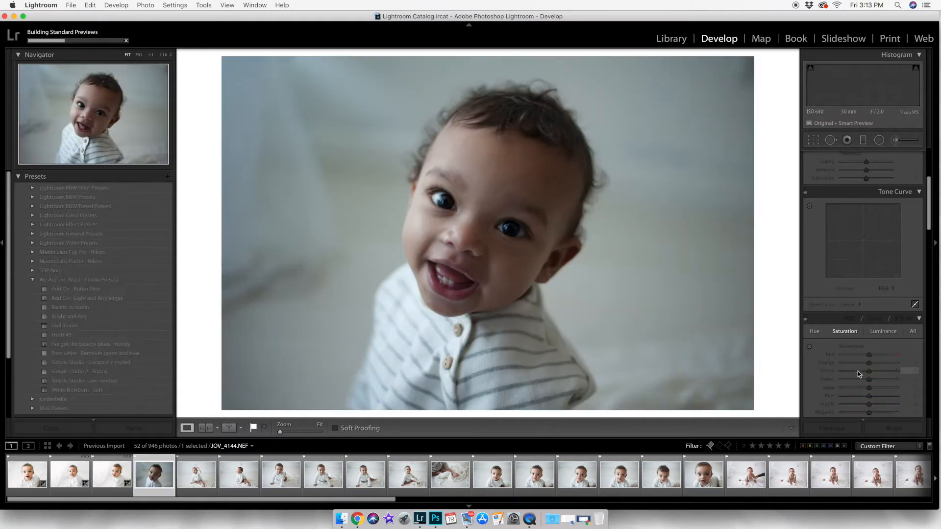
key(super+v)
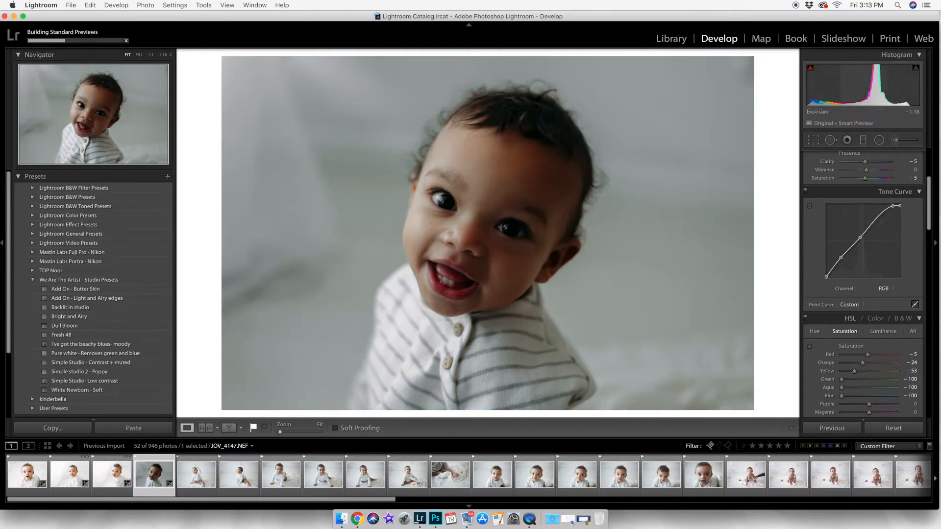
double_click(866, 78)
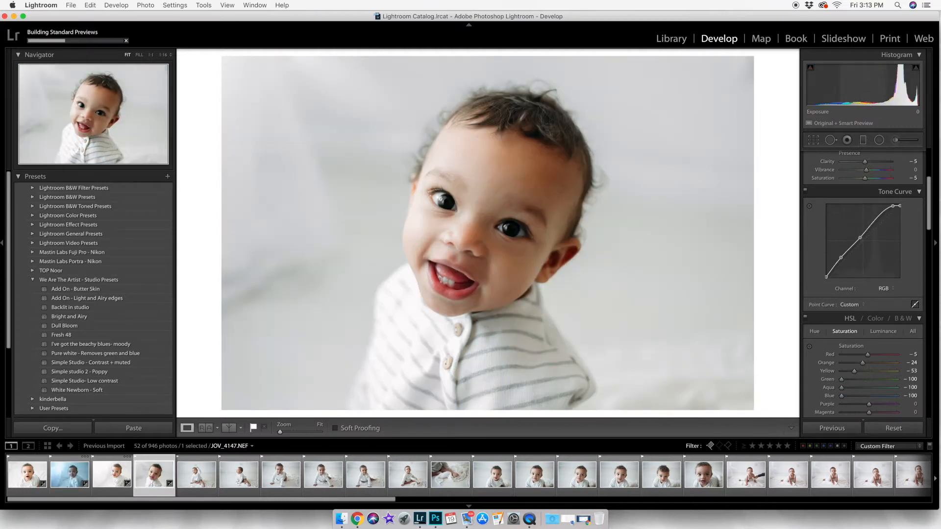
drag(867, 78, 873, 78)
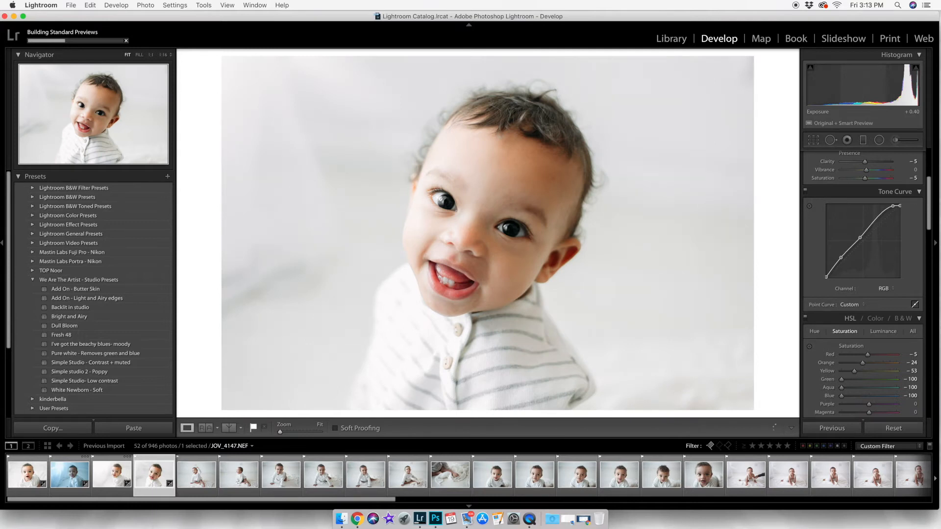
- Set the white balance of JOV_4147.NEF to temperature 12,664 and tint -2, and compare it with the original
scroll(877, 294, up, 5)
scroll(896, 222, down, 1)
drag(907, 197, 920, 197)
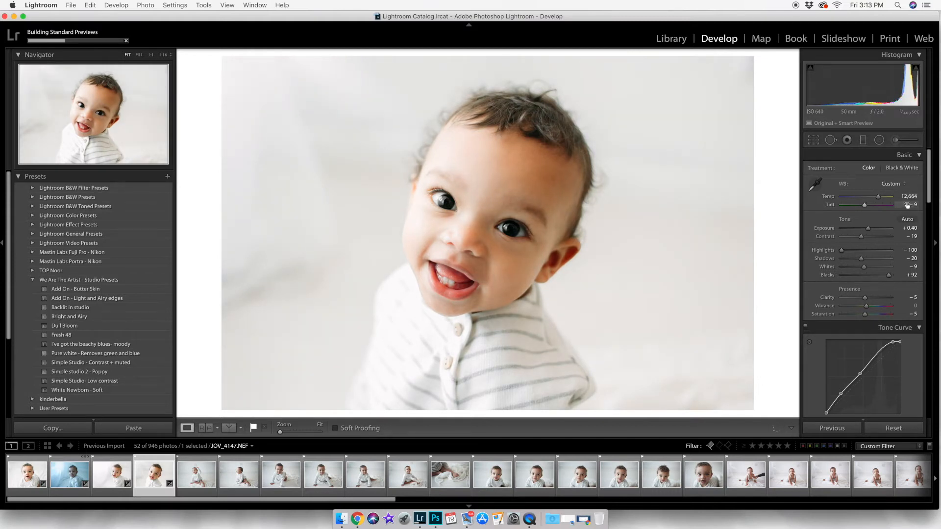
drag(912, 205, 916, 205)
key(backslash)
key(backslash)
key(backslash)
key(backslash)
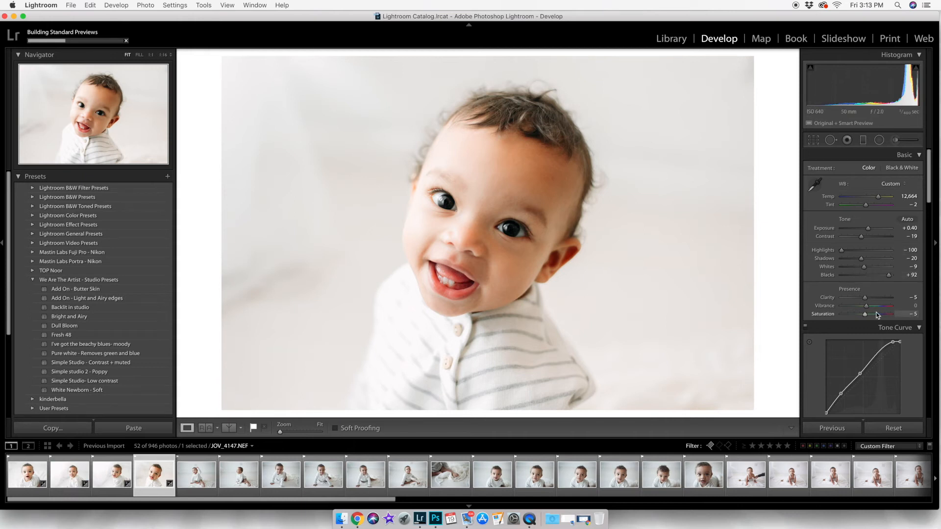
- Try lowering the upper highlight end of the point tone curve on JOV_4147.NEF
drag(890, 344, 889, 345)
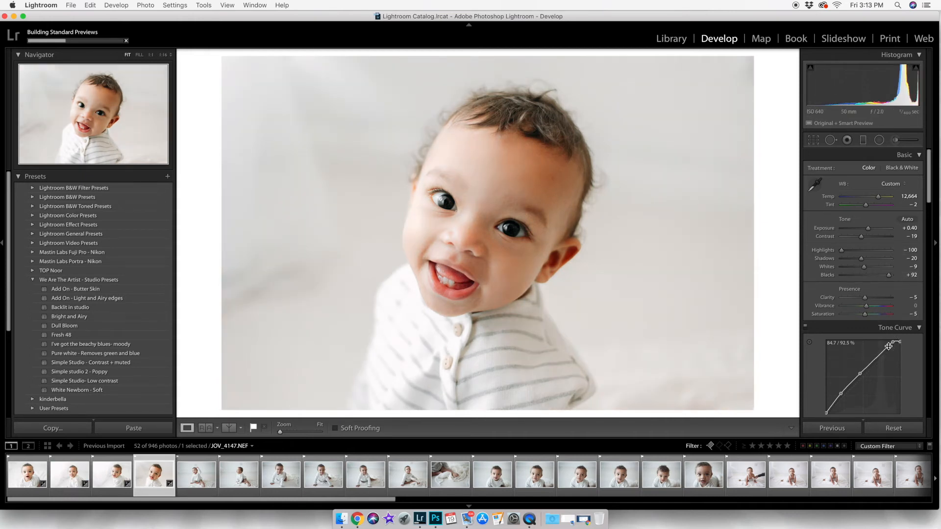
key(super+z)
drag(892, 343, 893, 345)
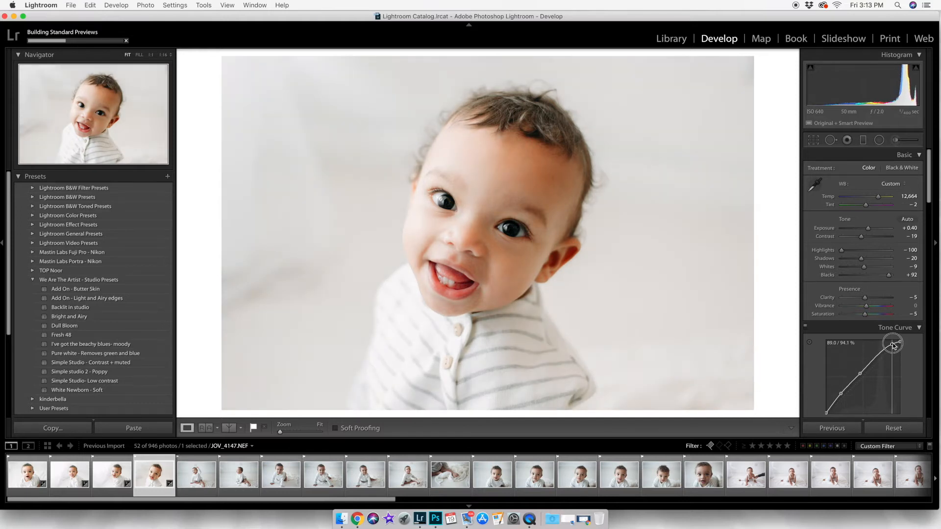
key(super+z)
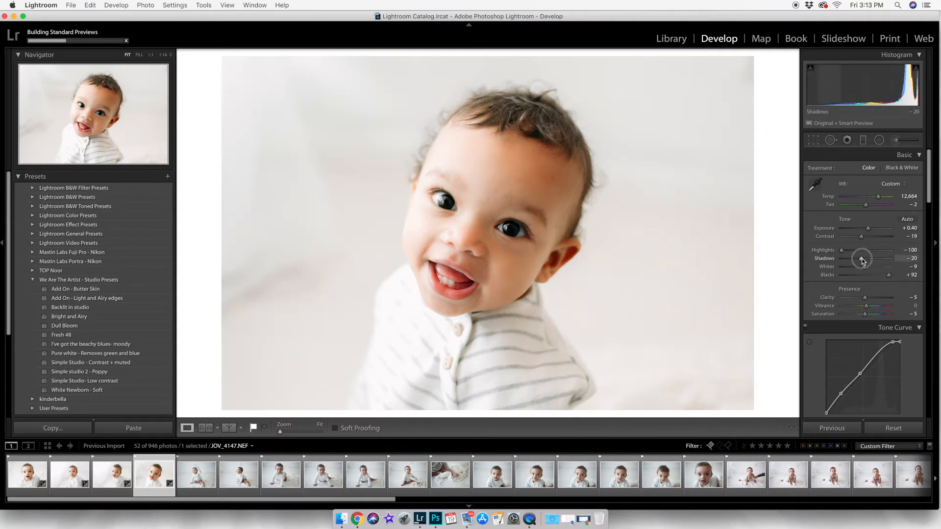
- Reset the shadows of JOV_4147.NEF to 0 and compare the before and after versions
double_click(866, 259)
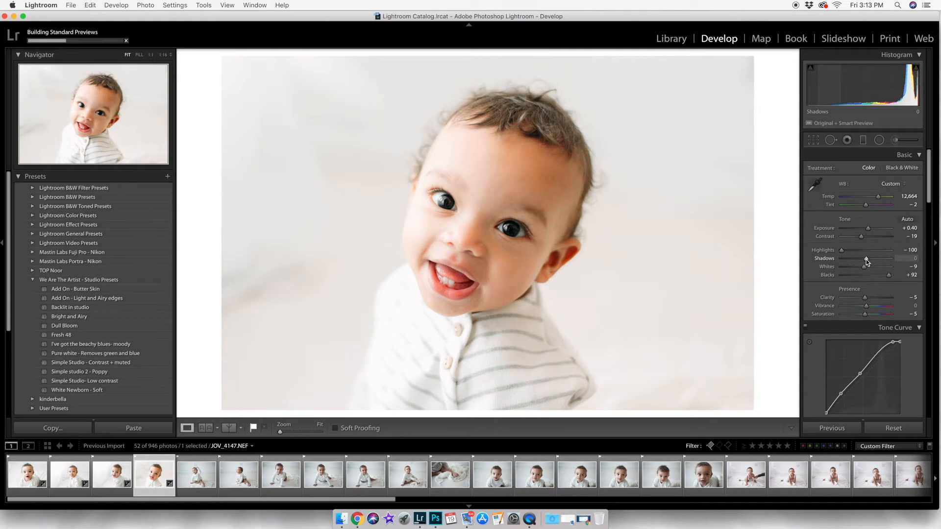
key(backslash)
key(backslash)
key(backslash)
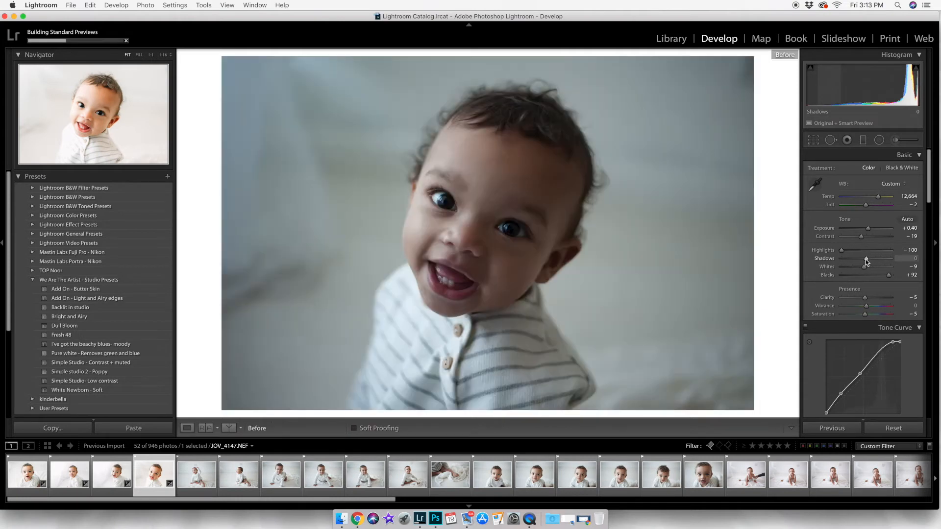
key(backslash)
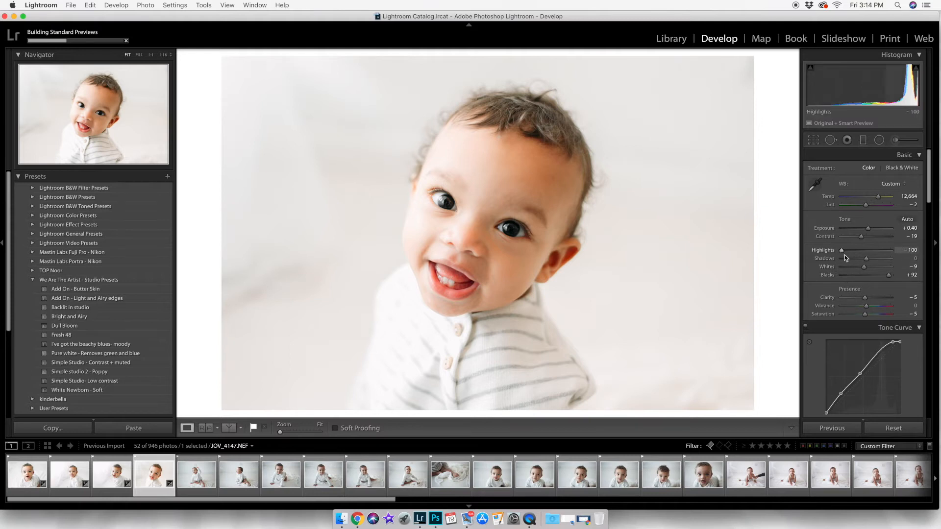
- Adjust the tone curve by region, with highlights at -20, lights at 0, darks at +24 and shadows at -15
scroll(858, 277, down, 5)
click(914, 281)
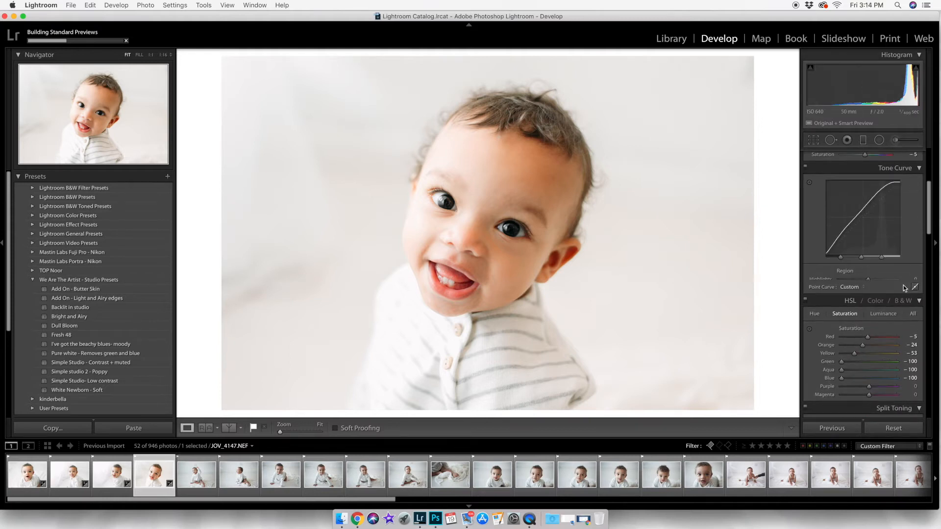
mouse_move(866, 283)
mouse_down()
mouse_move(855, 281)
mouse_move(864, 283)
mouse_up()
key(backslash)
key(backslash)
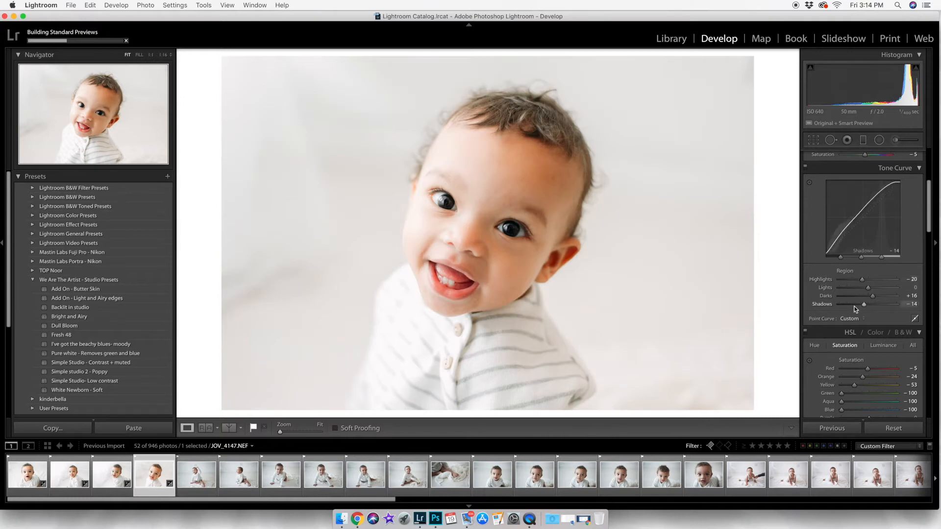
drag(857, 307, 872, 291)
double_click(831, 290)
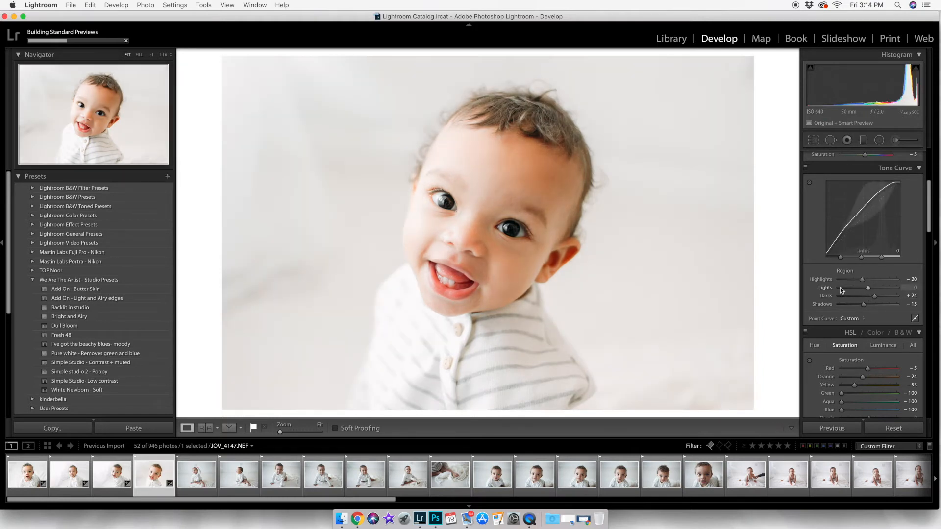
- Lower the whites of JOV_4147.NEF to -19 and copy its develop settings
scroll(846, 297, down, 1)
scroll(847, 297, up, 1)
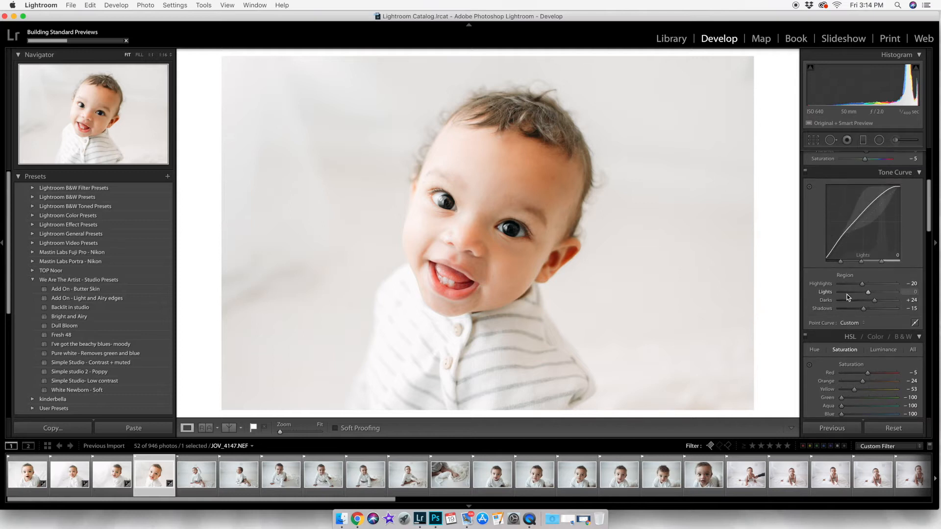
scroll(848, 297, up, 10)
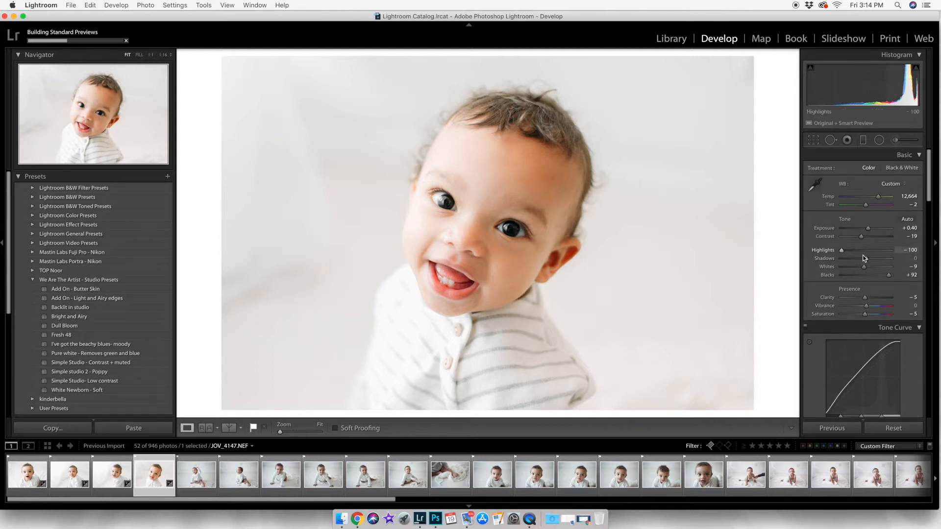
mouse_move(864, 266)
mouse_down()
mouse_move(855, 259)
mouse_move(866, 260)
mouse_move(862, 268)
mouse_up()
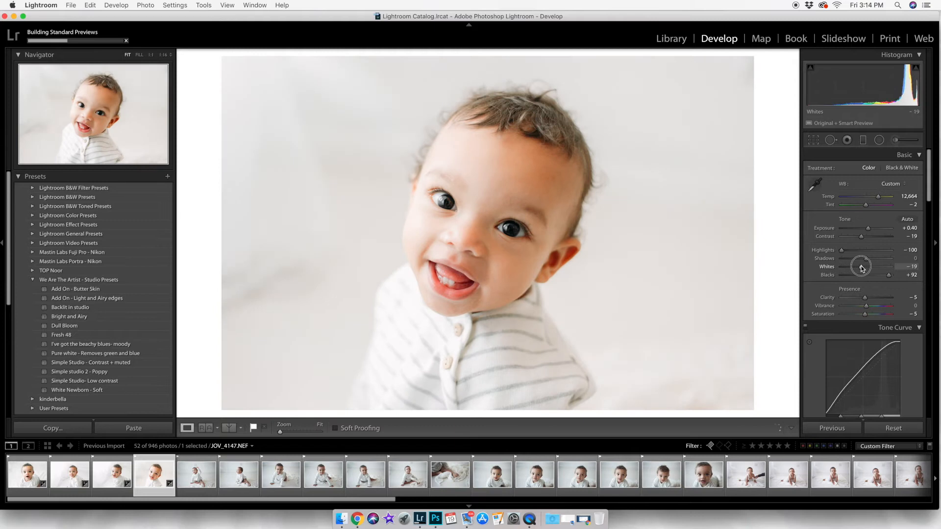
key(super+shift+c)
key(Return)
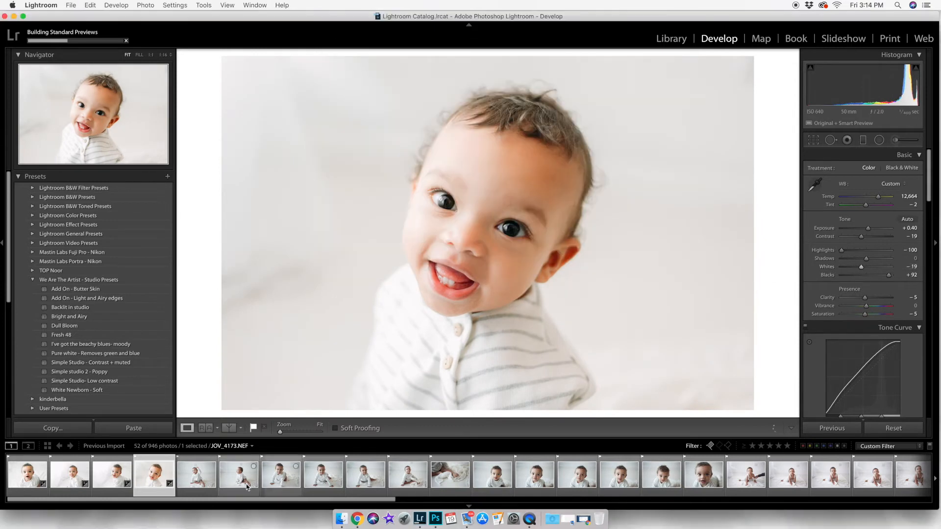
- Select the 14 photos starting at JOV_4147.NEF and synchronize all of its develop settings across them
shift+click(707, 486)
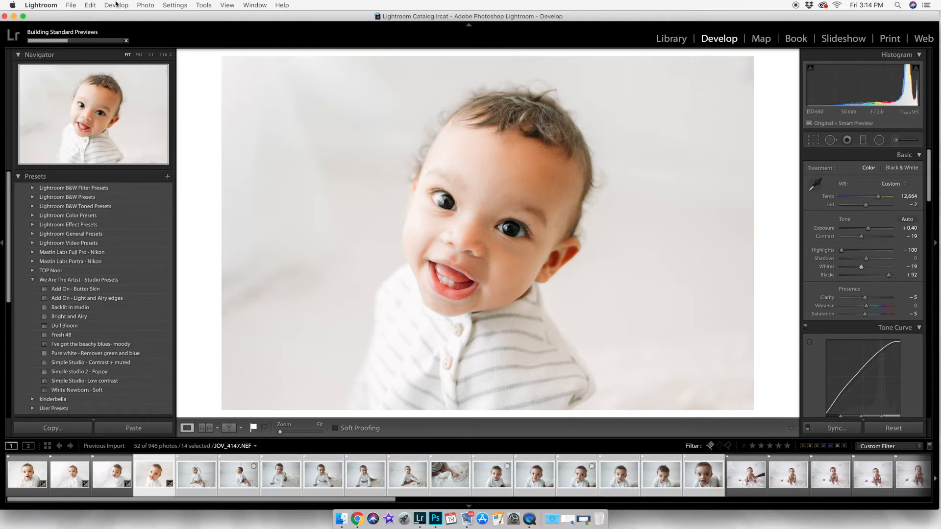
click(146, 5)
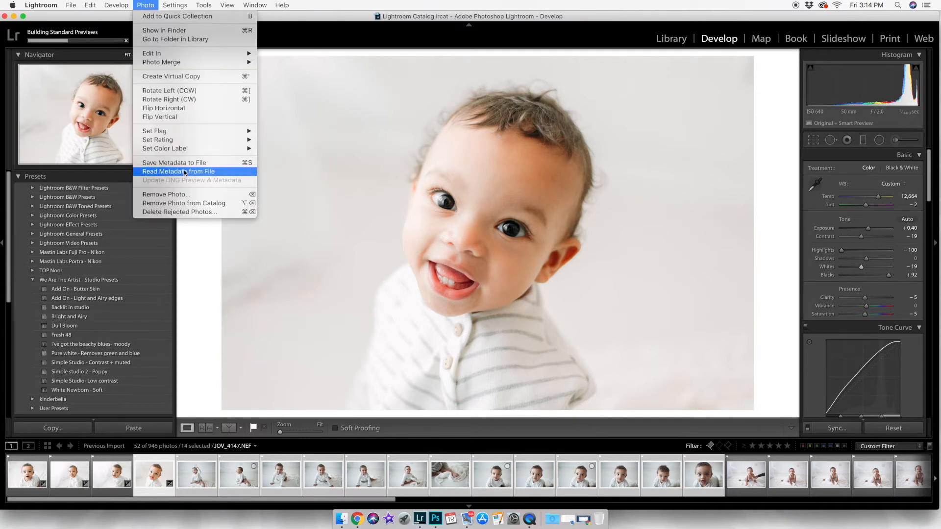
mouse_move(174, 5)
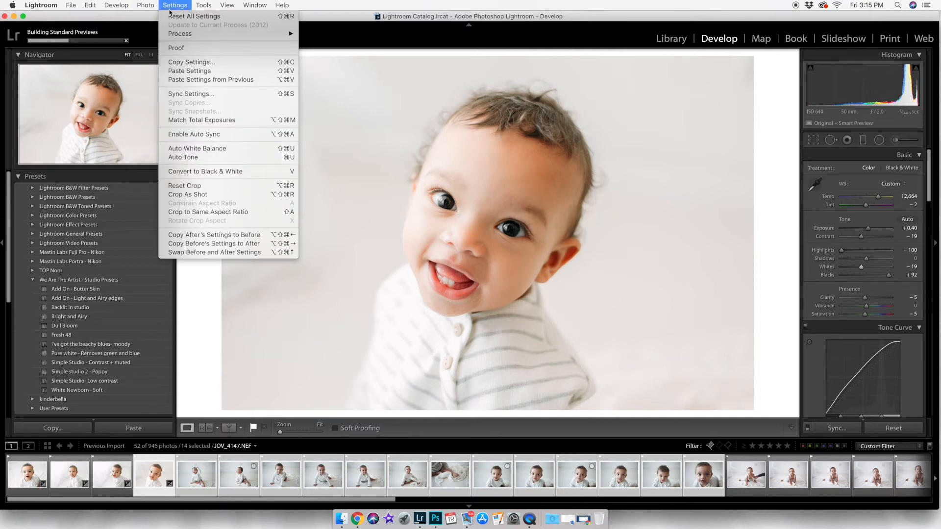
click(191, 94)
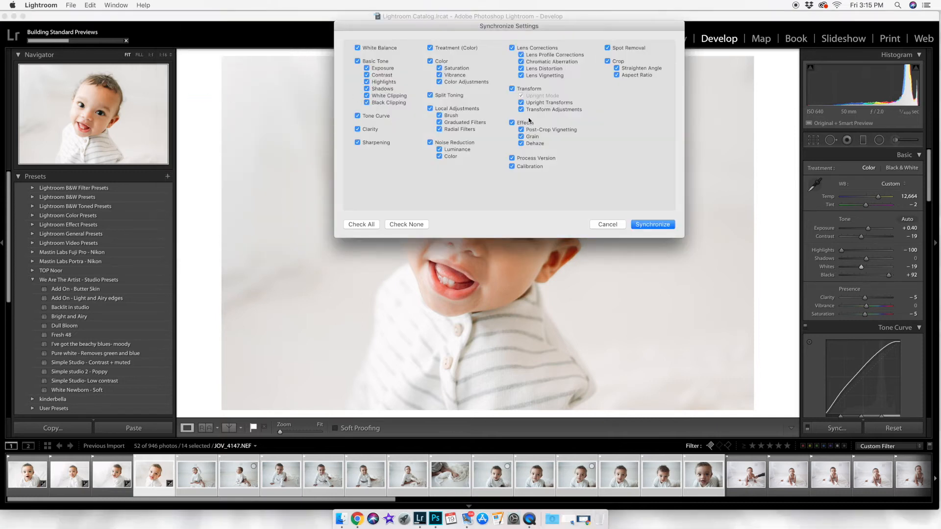
click(646, 224)
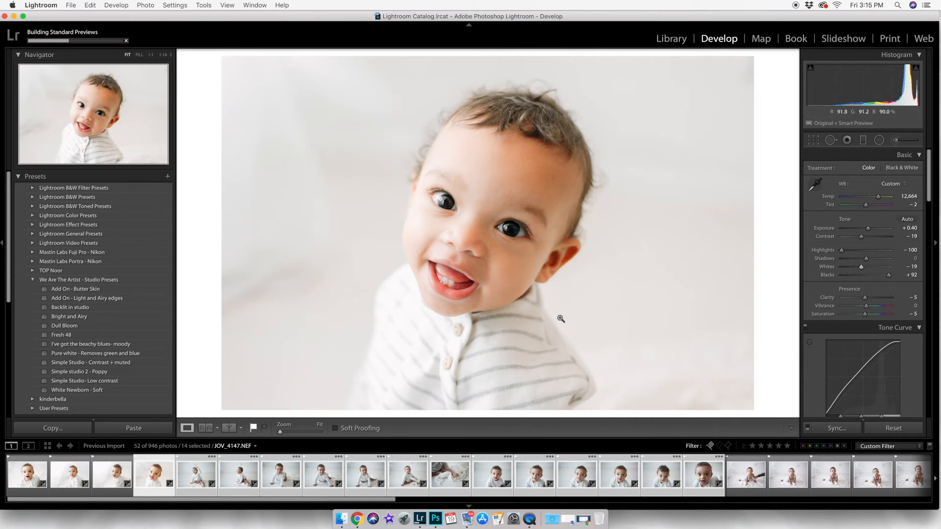
- Open only the seated photo right after JOV_4147.NEF and lower its exposure to -1.08
key(Right)
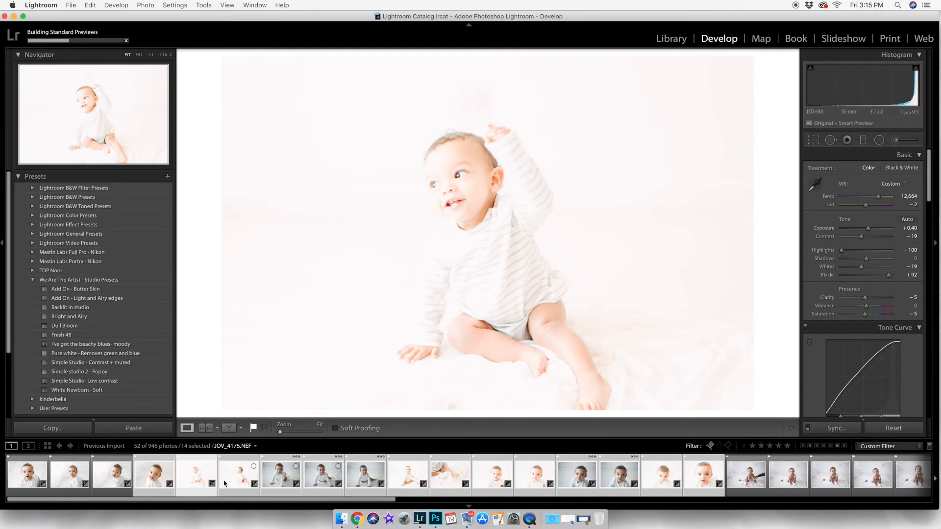
key(Left)
key(Left)
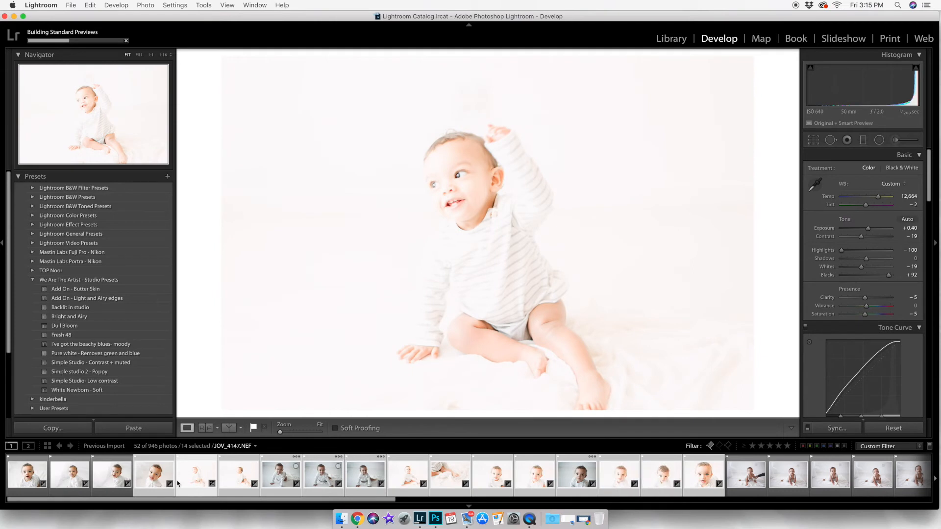
click(196, 480)
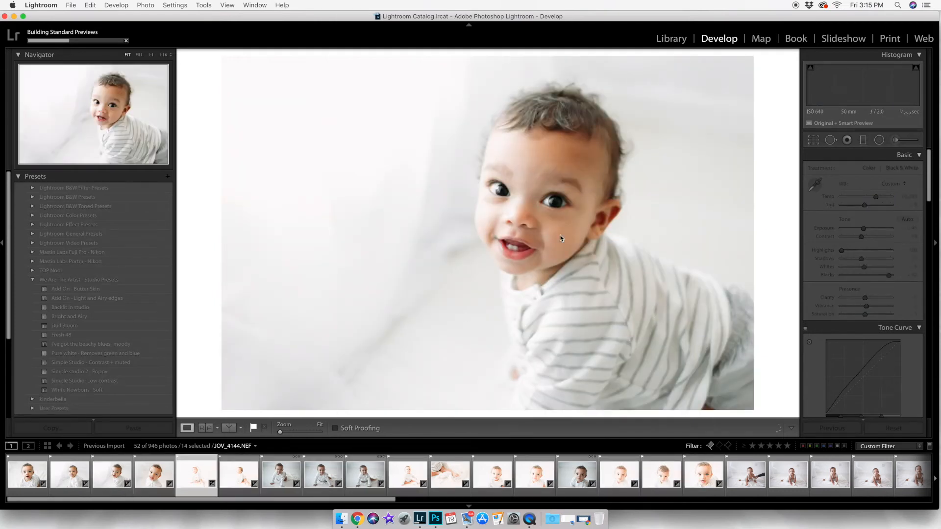
drag(863, 77, 853, 77)
drag(863, 228, 861, 229)
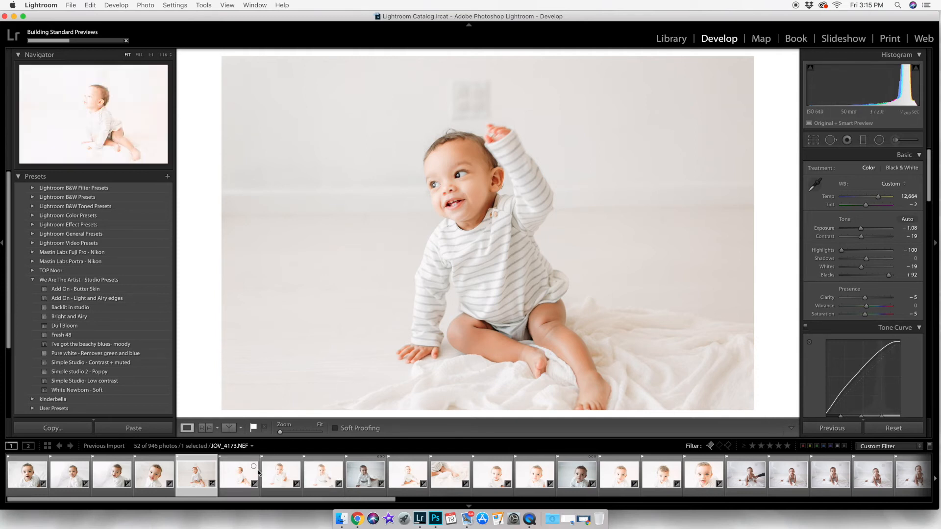
- Copy the develop settings of the seated raised-arm photo and go to the next photo
key(super+shift+c)
click(646, 223)
key(Right)
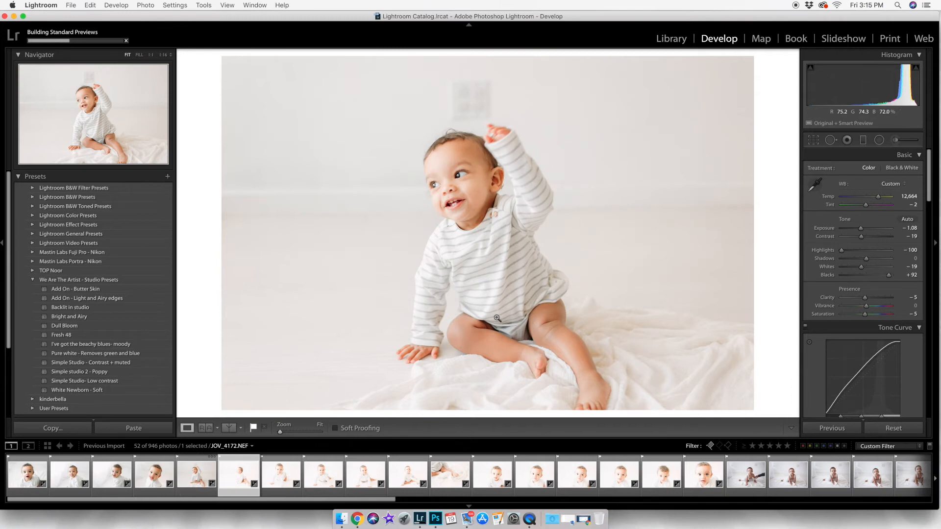
- Return to JOV_4172.NEF and set its temperature to 12,240 and its luminance noise reduction to 13
key(Left)
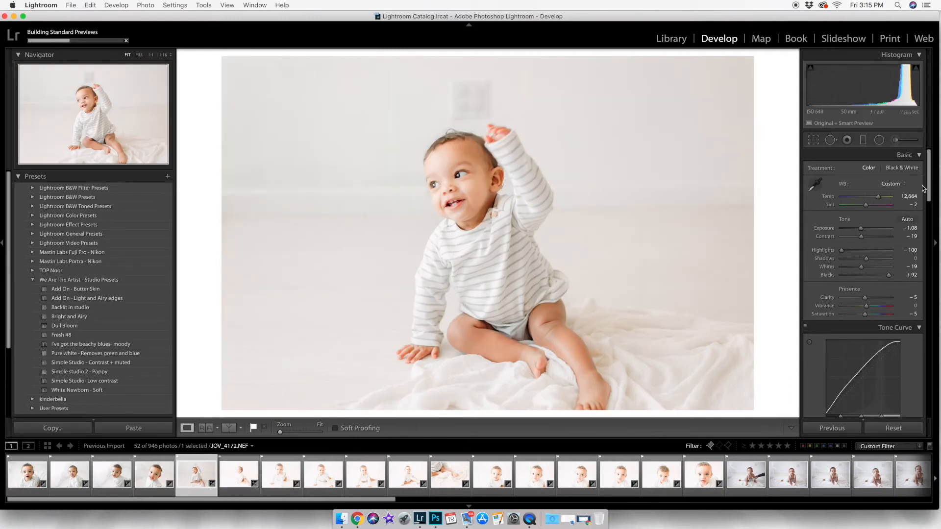
drag(911, 196, 908, 197)
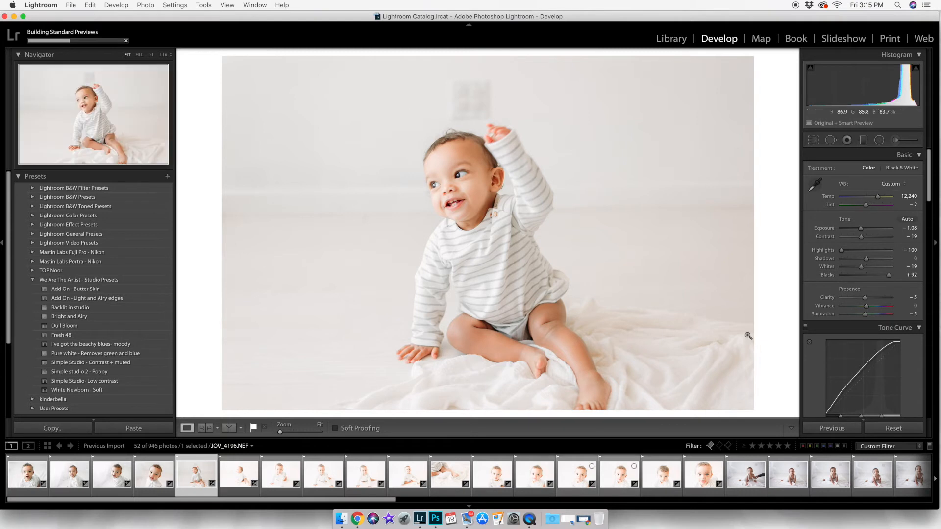
scroll(862, 338, down, 10)
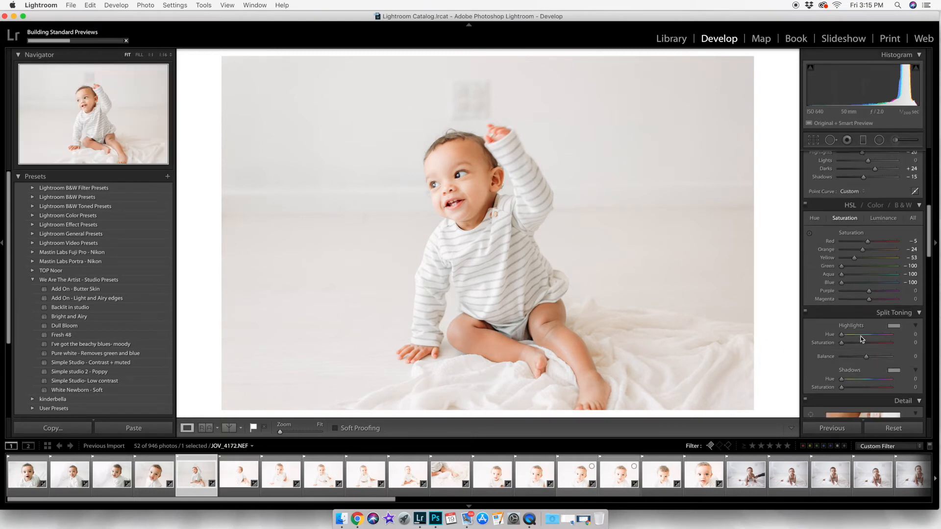
scroll(862, 338, down, 3)
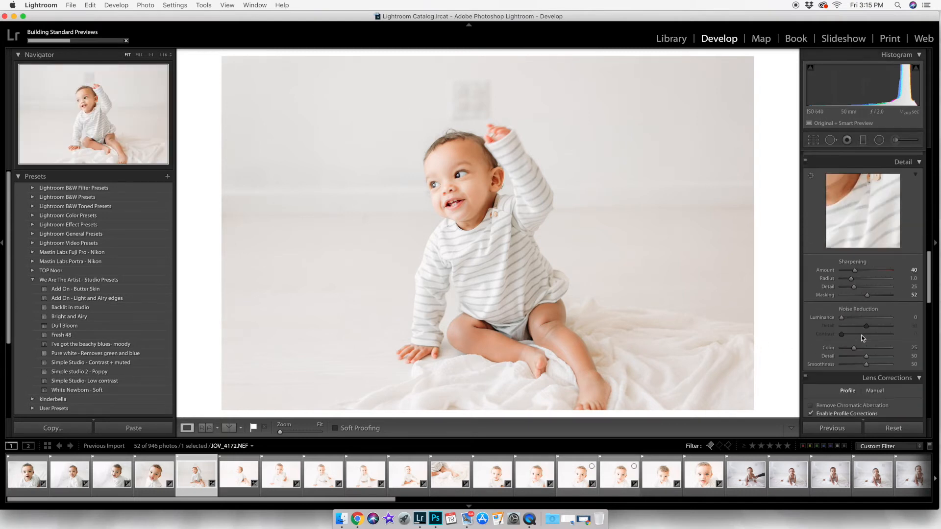
drag(842, 318, 849, 321)
- Copy the develop settings of JOV_4172.NEF and synchronize all of them across the 13 photos through JOV_4198.NEF
key(super+c)
key(Return)
shift+click(704, 475)
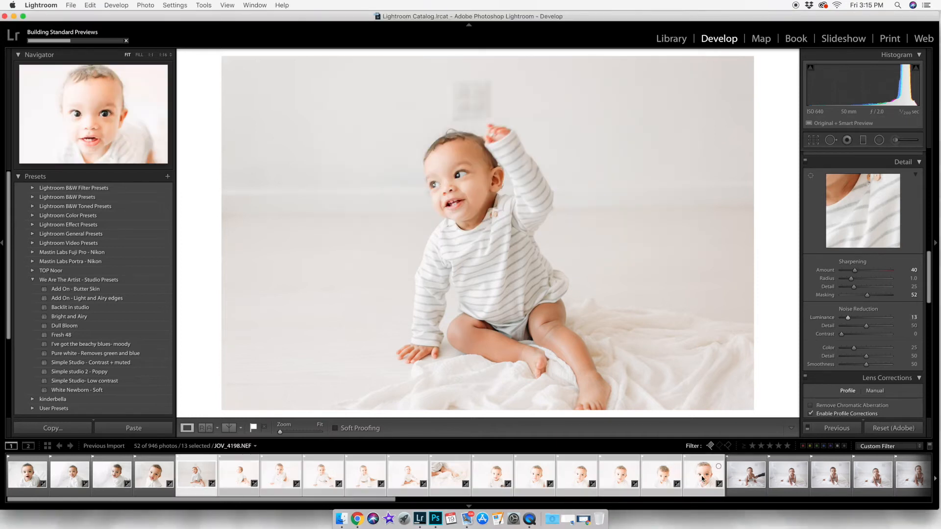
click(166, 4)
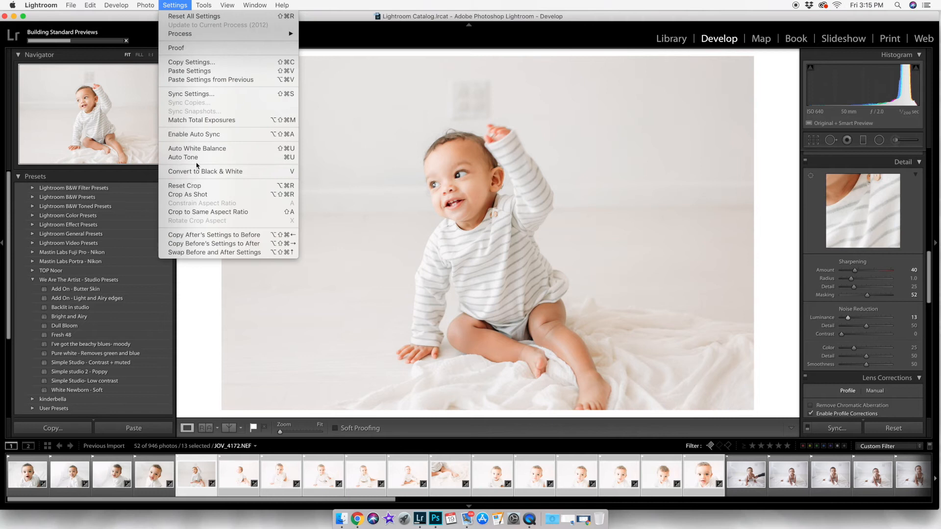
click(201, 95)
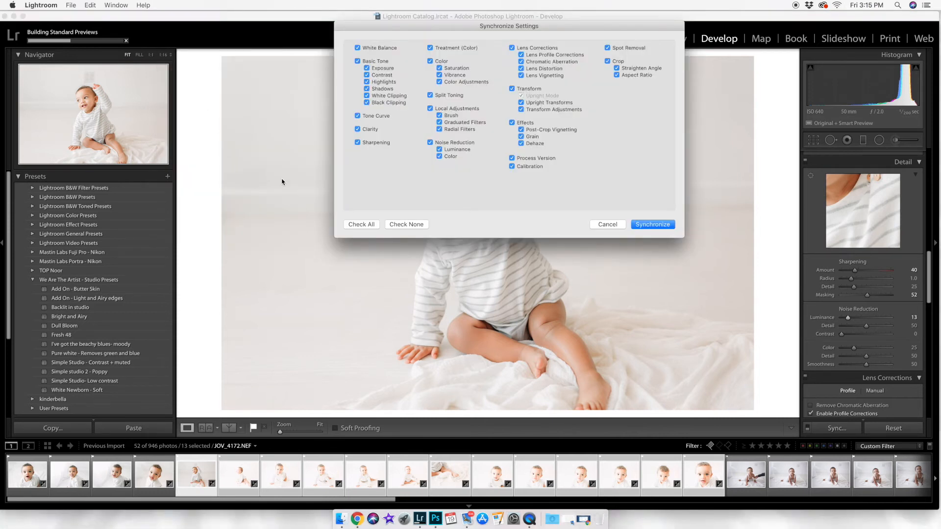
click(652, 225)
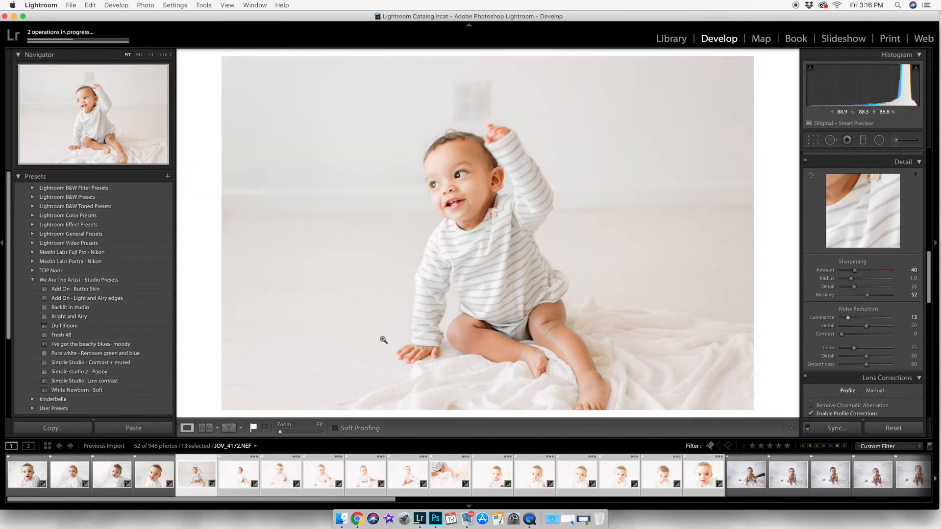
- Review the synchronized photos one by one, from JOV_4173.NEF to JOV_4190.NEF
click(242, 484)
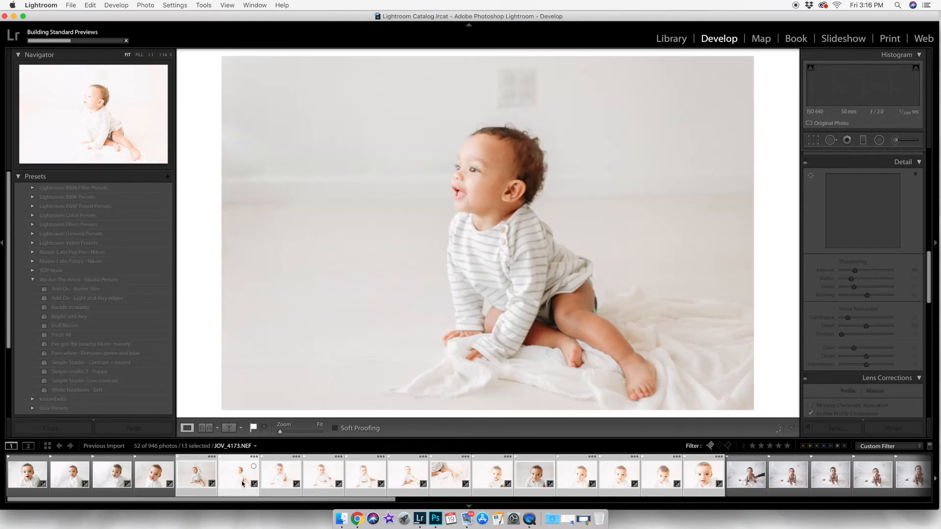
click(309, 474)
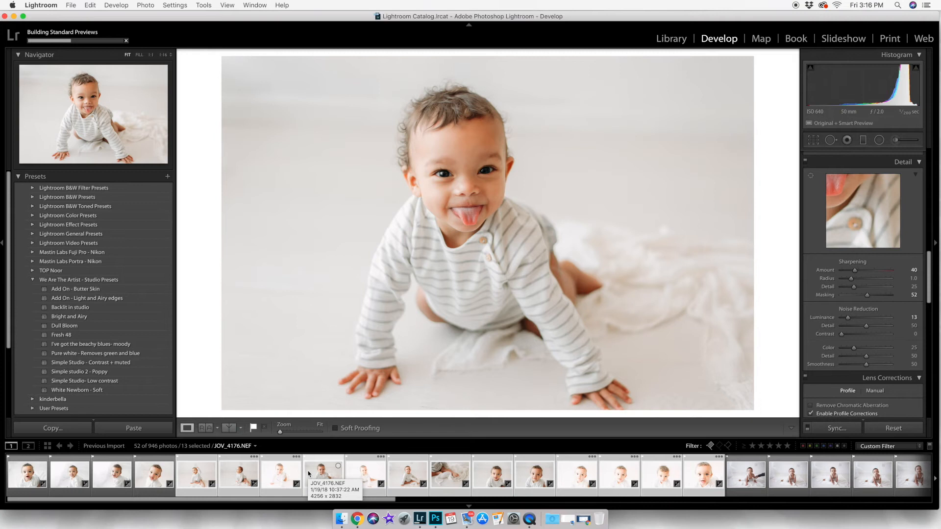
click(380, 478)
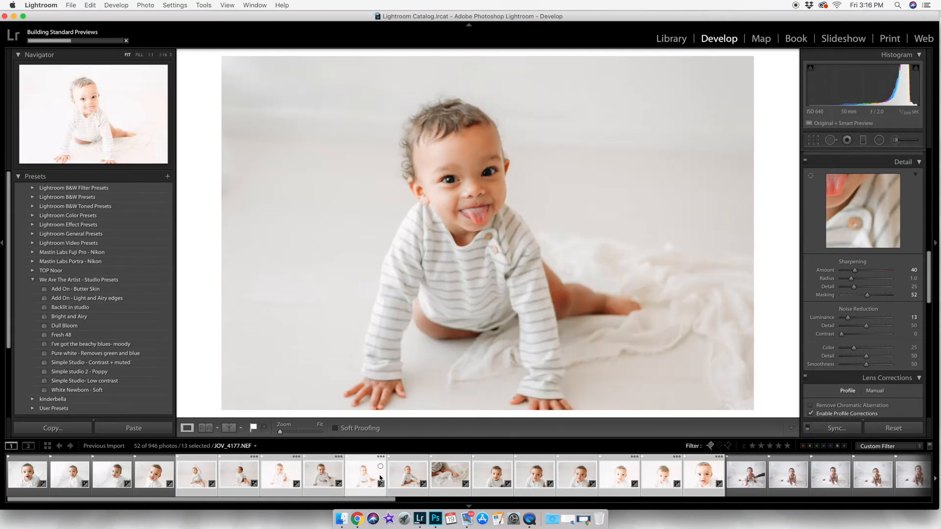
click(420, 479)
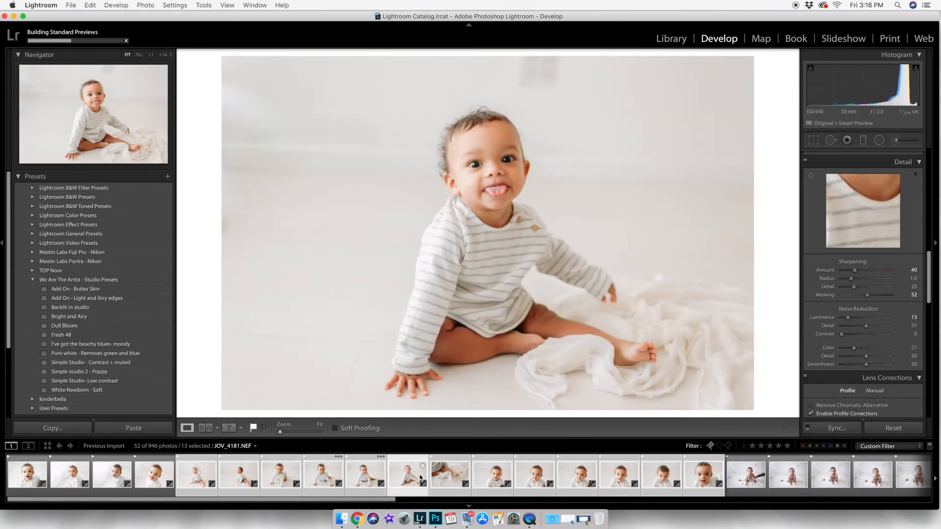
click(461, 477)
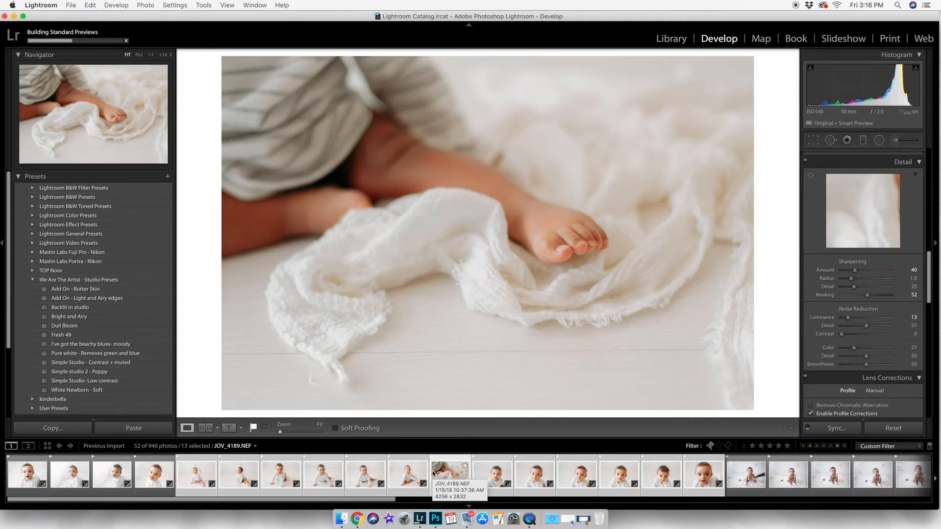
click(492, 474)
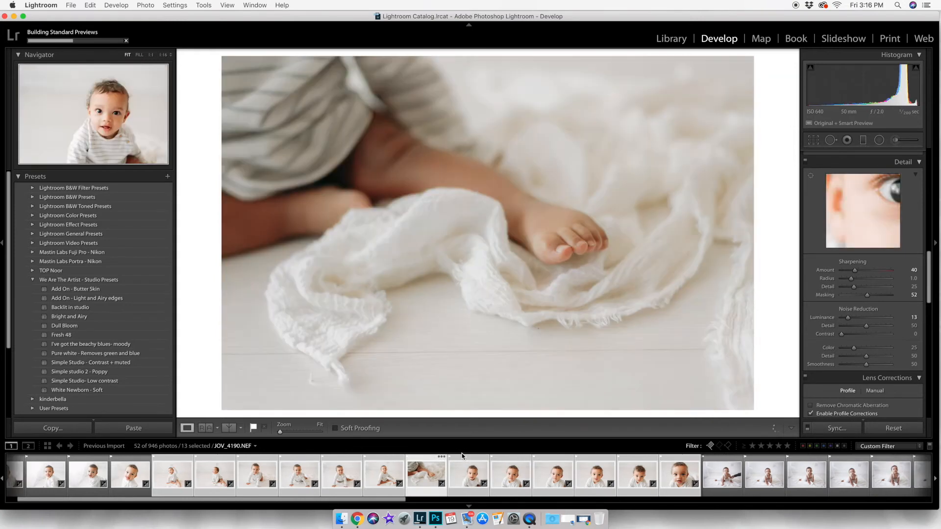
- Set the orange hue of JOV_4176.NEF to +17, then copy its develop settings and paste them onto the following photo
click(154, 475)
key(Right)
key(Right)
key(Right)
scroll(902, 343, up, 10)
drag(871, 269, 875, 277)
key(super+c)
key(Return)
key(Right)
key(super+v)
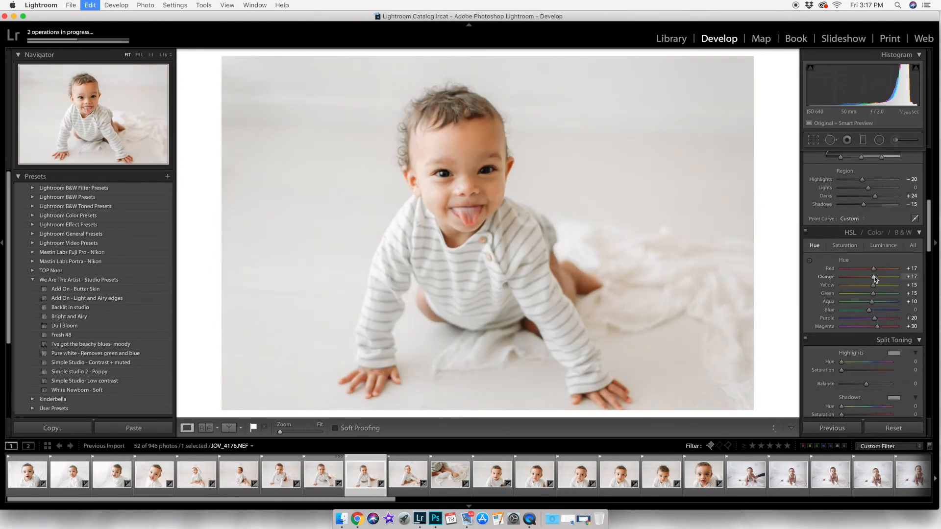
- Go through the following photos up to JOV_4198.NEF, checking the color and brightness of each one
key(Right)
key(Right)
key(Right)
key(Right)
key(Right)
key(Right)
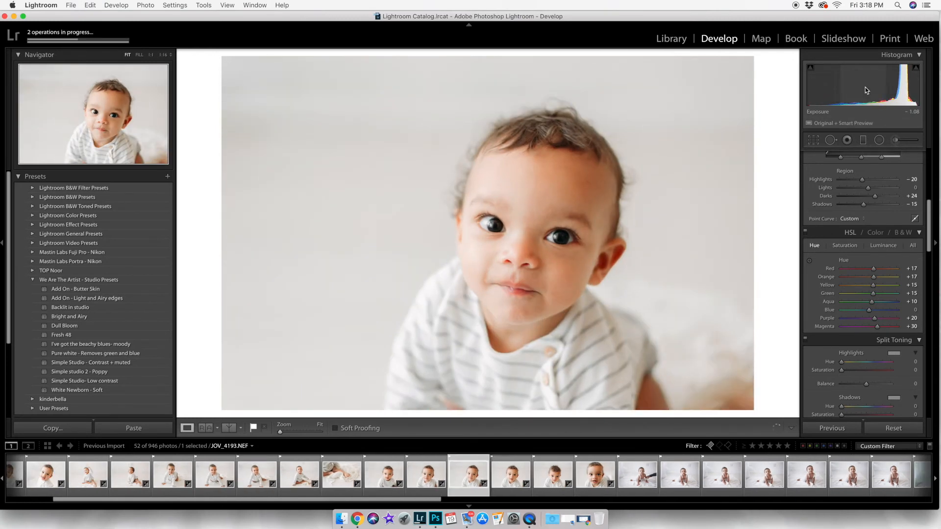
key(Right)
key(Right)
key(Right)
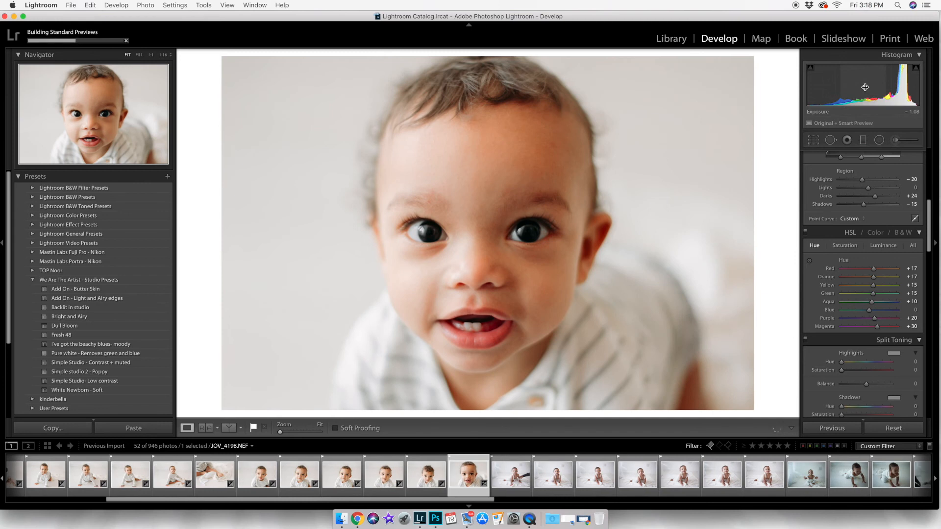
- Apply the copied develop settings to JOV_4204.NEF and heal away the wall plate, sampling from the clean wall beside it
key(Right)
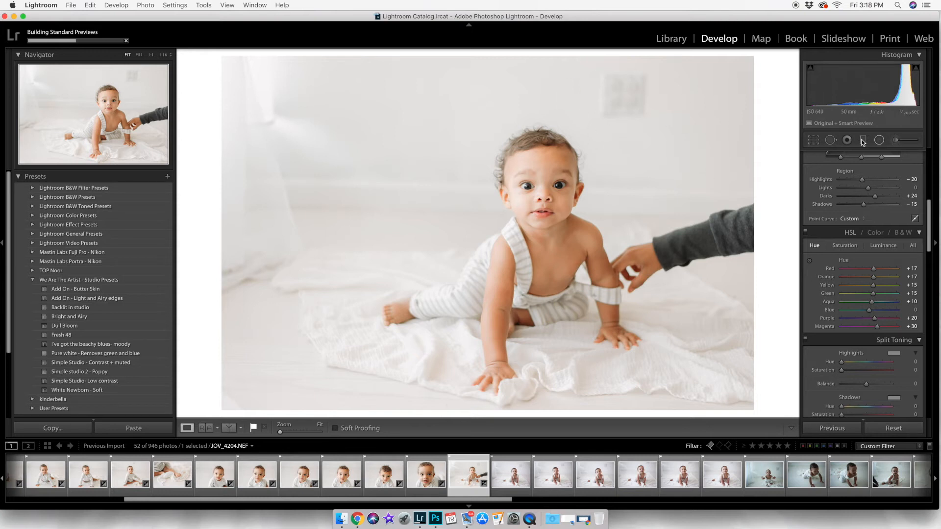
click(831, 140)
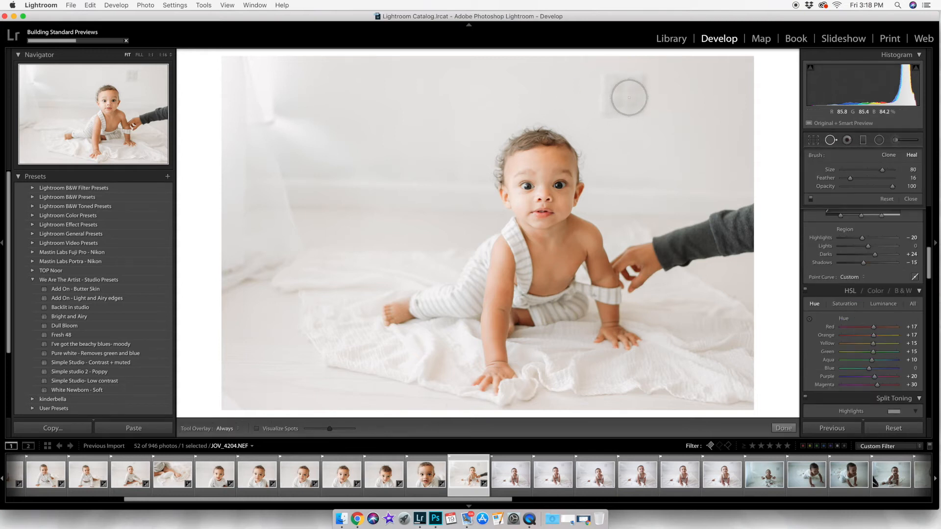
mouse_move(632, 84)
mouse_down()
mouse_move(614, 80)
mouse_move(609, 109)
mouse_move(637, 109)
mouse_move(642, 94)
mouse_up()
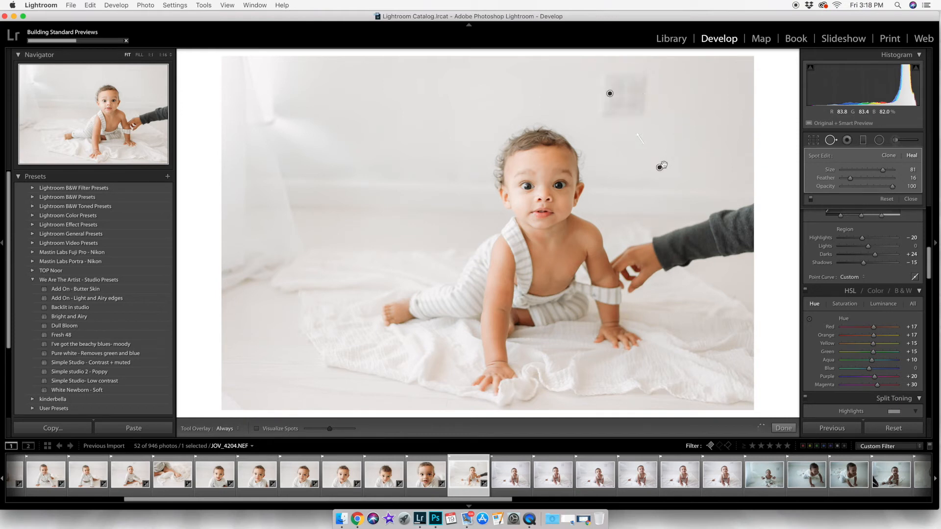
drag(663, 165, 694, 99)
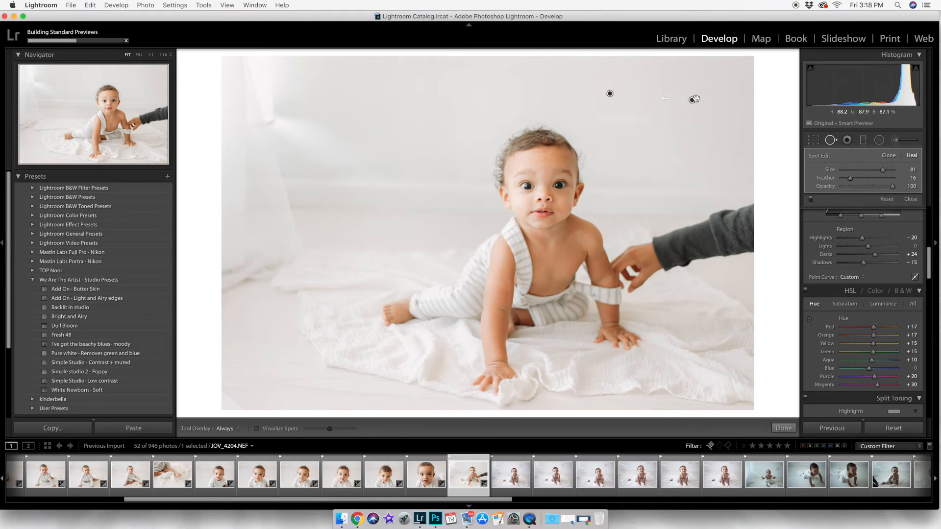
click(784, 429)
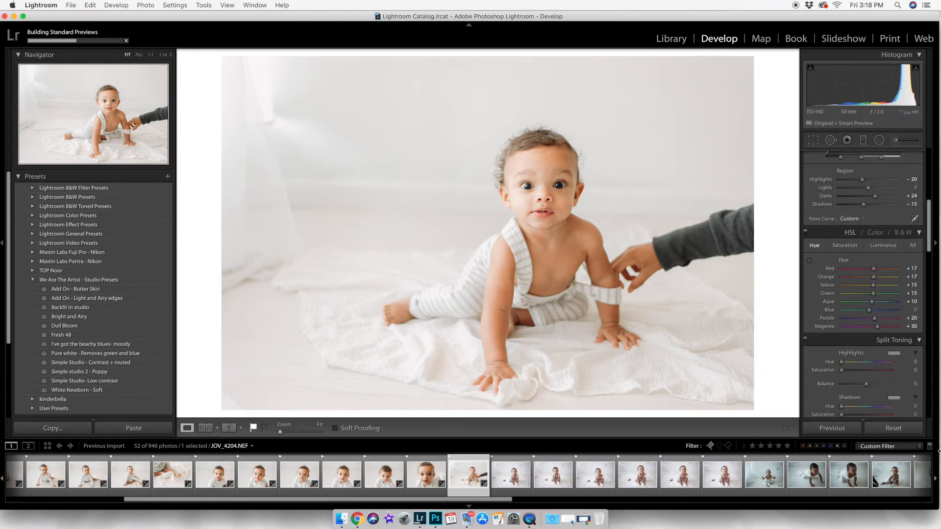
- Paste the copied develop settings onto JOV_4209.NEF, JOV_4211.NEF and JOV_4217.NEF
key(Right)
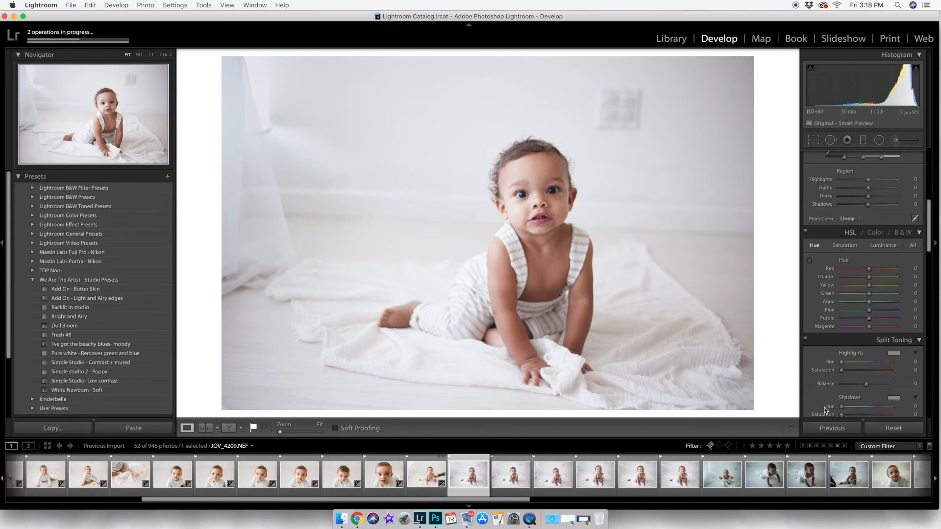
key(super+shift+v)
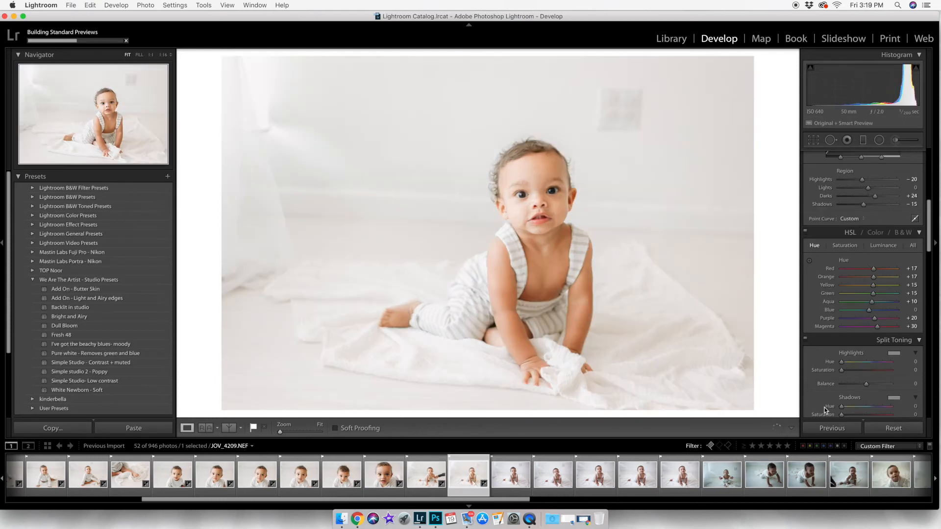
key(super+z)
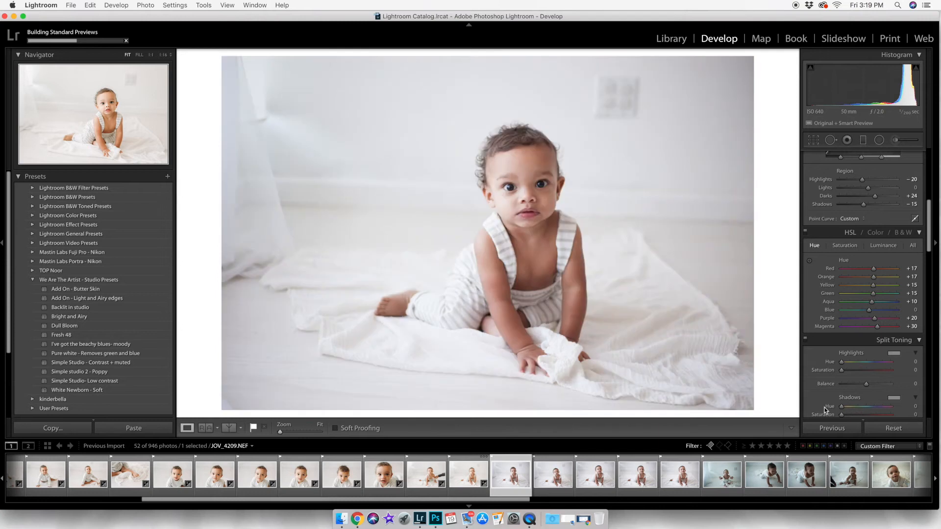
key(Right)
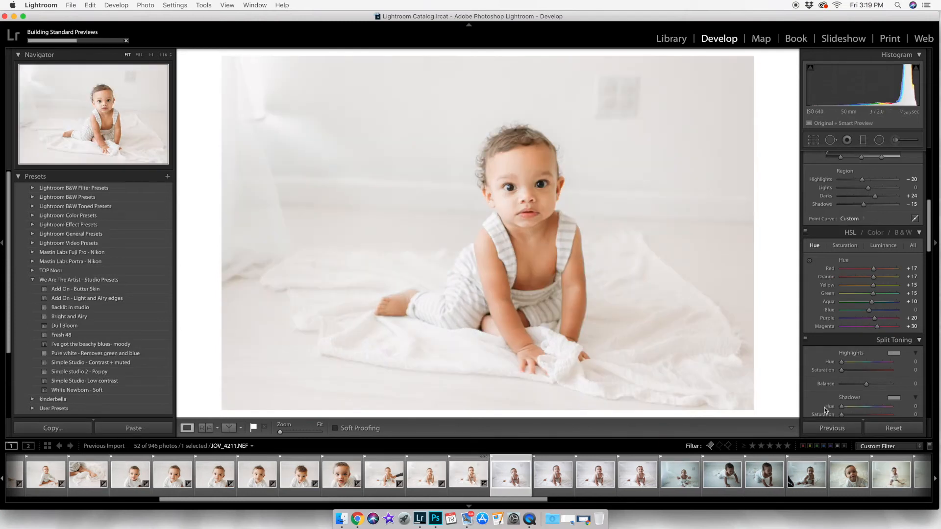
key(super+shift+v)
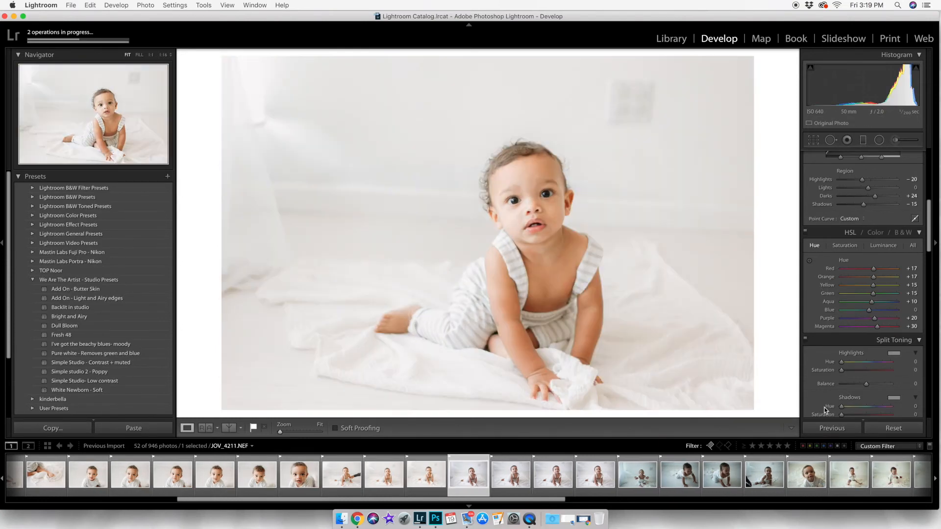
- Paste the copied develop settings onto JOV_4226.NEF, JOV_4227.NEF and JOV_4229.NEF
key(Right)
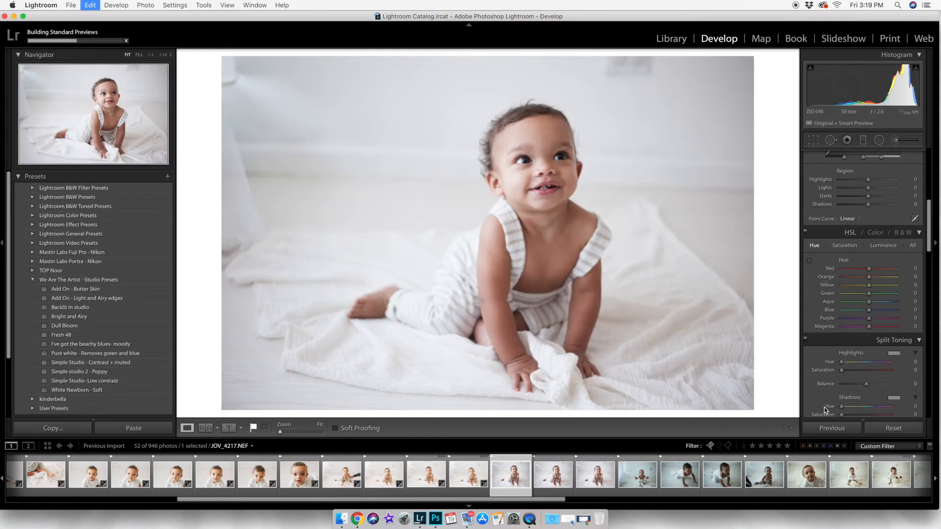
key(super+shift+v)
key(Right)
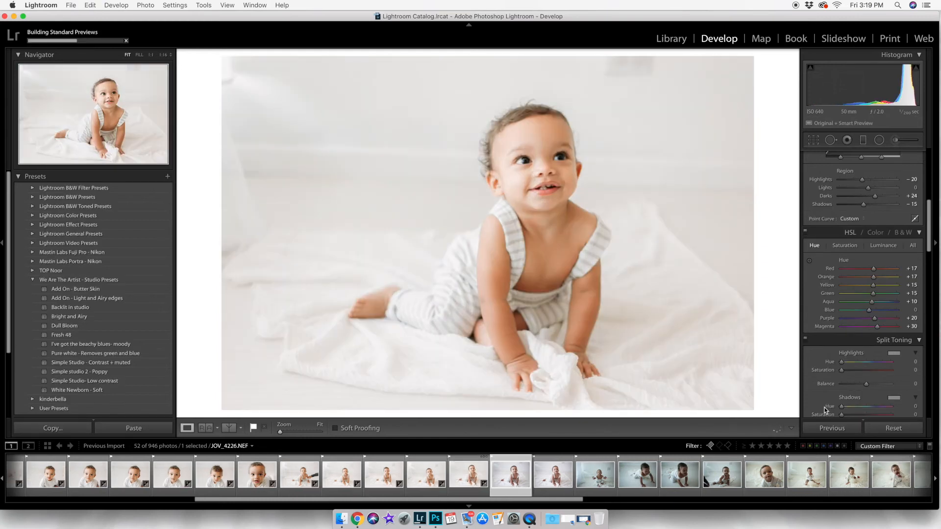
key(Right)
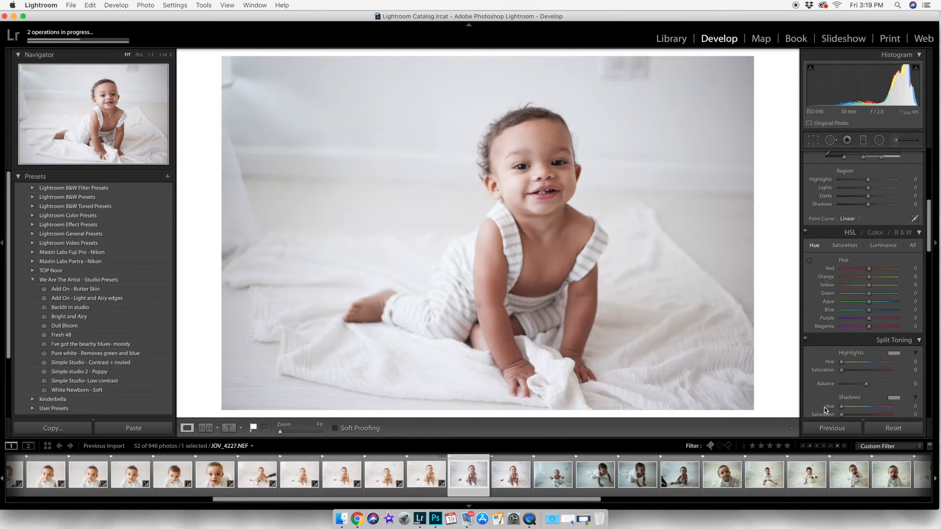
key(super+shift+v)
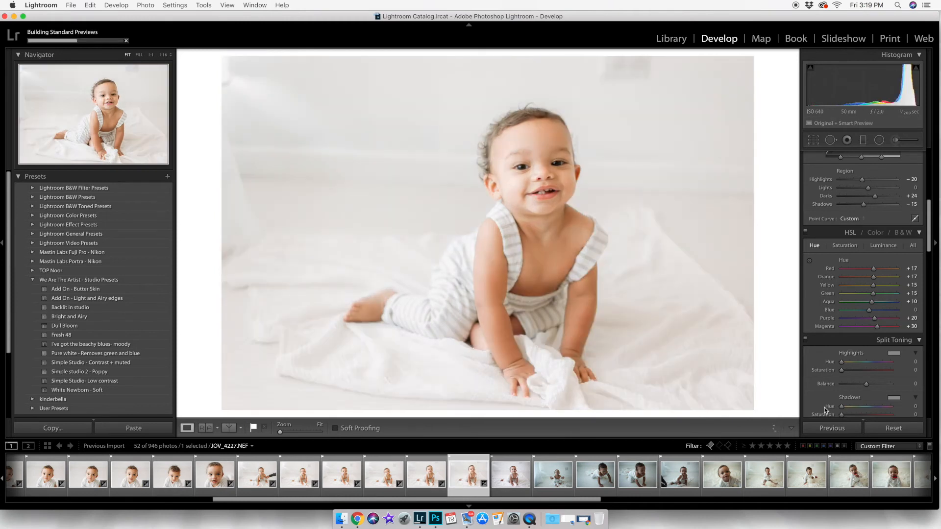
key(super+z)
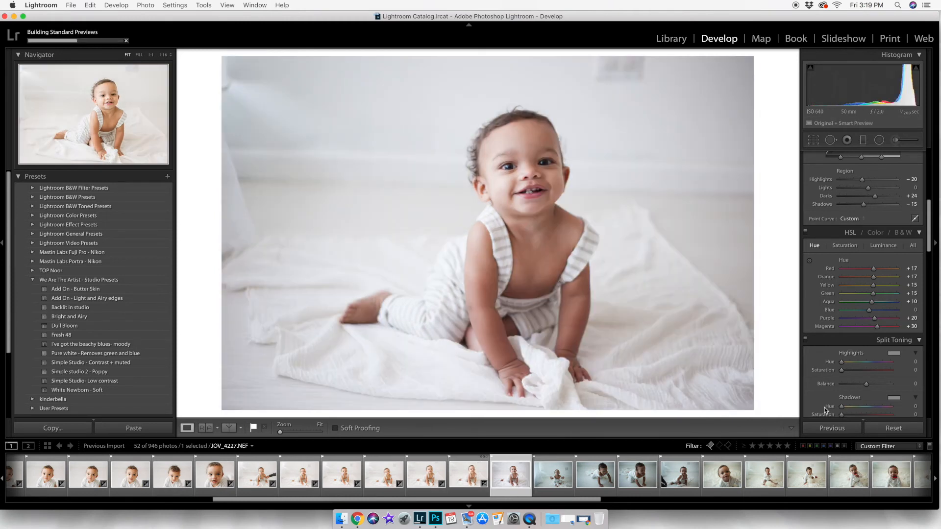
key(super+shift+v)
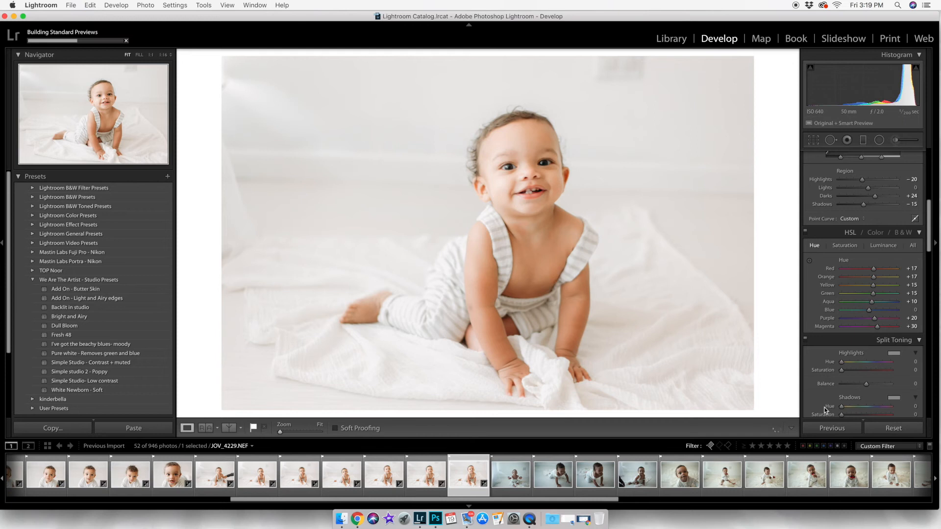
- Paste the copied develop settings onto JOV_4240.NEF and go to the next photo
key(Right)
key(super+v)
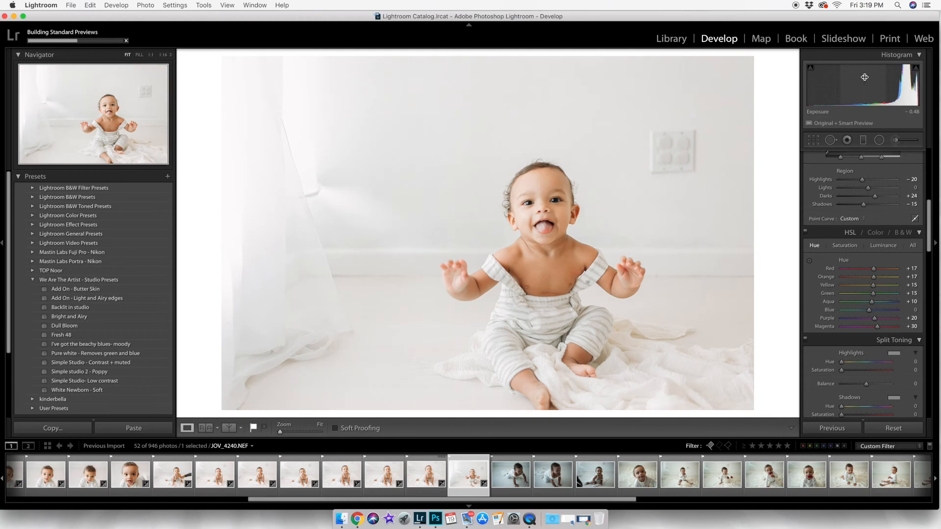
key(Right)
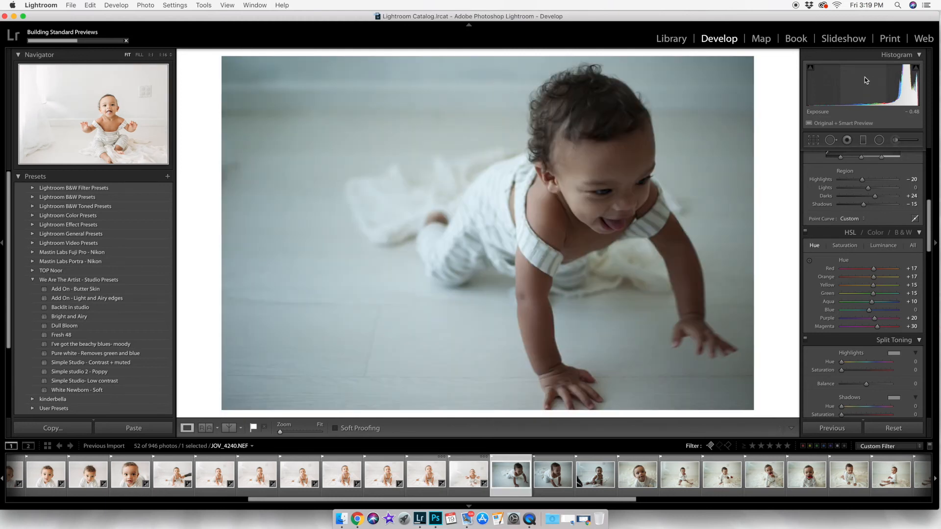
- Paste the copied develop settings onto JOV_4245.NEF, JOV_4248.NEF and JOV_4257.NEF, setting the last two exposures to +0.26 and -0.28
key(super+v)
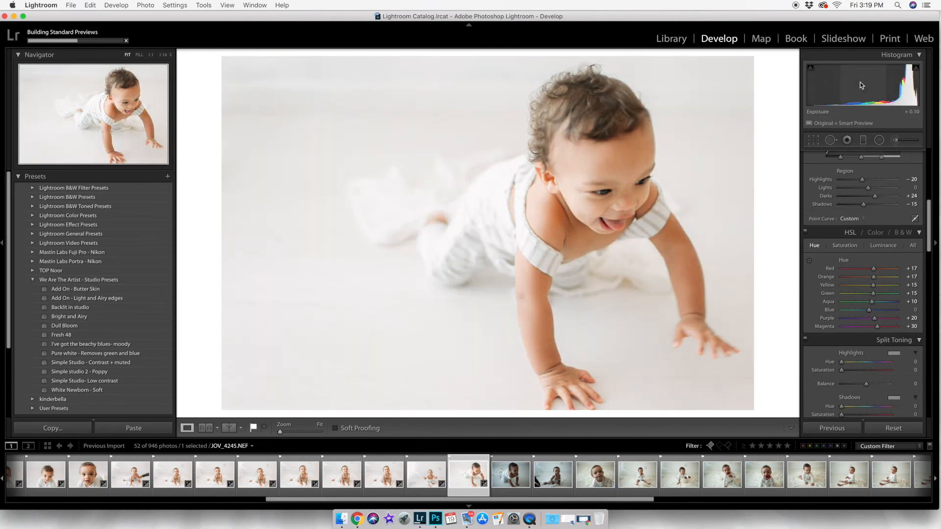
key(super+z)
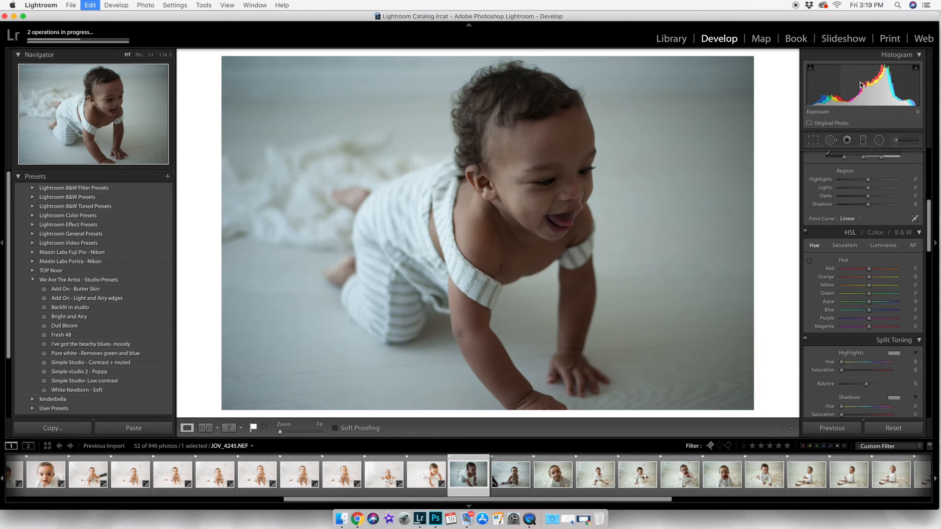
key(super+shift+z)
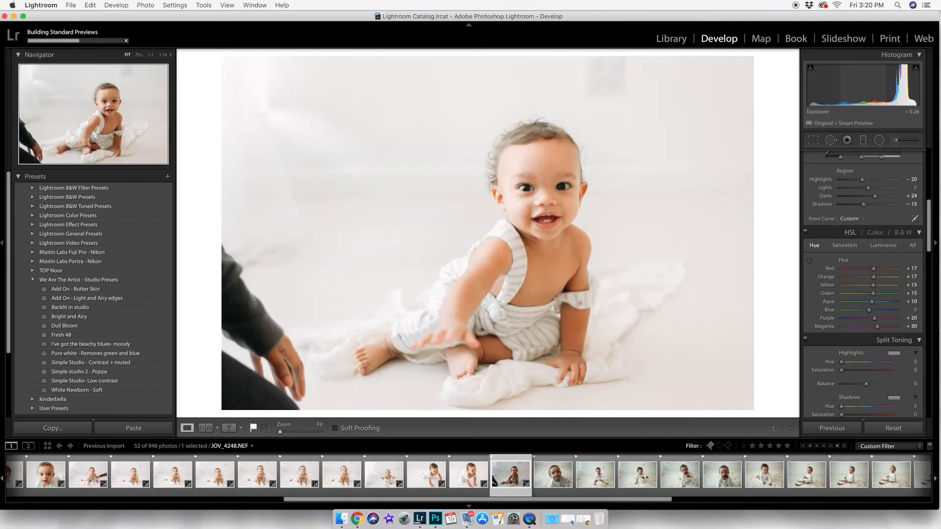
key(Right)
scroll(879, 244, up, 5)
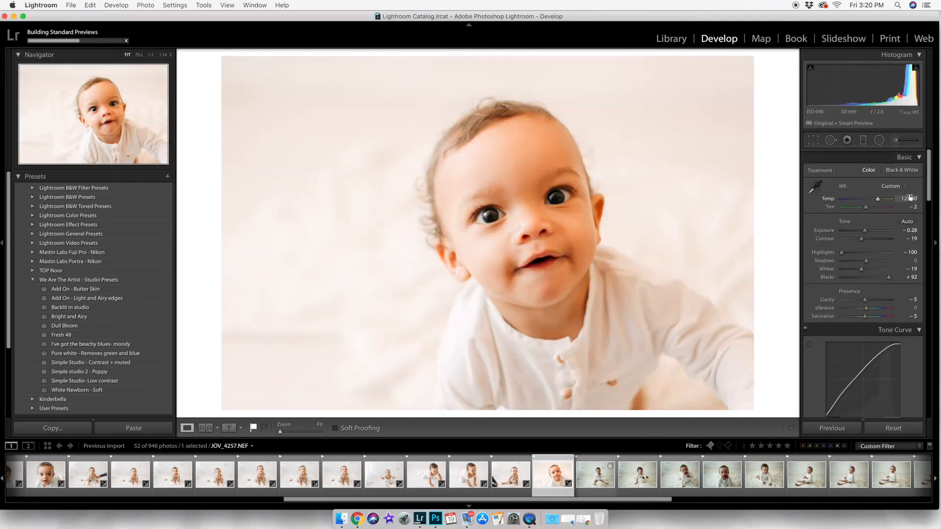
- Paste the copied develop settings onto JOV_4258.NEF, neutralize its white balance from the pale floor area, and switch to spot healing
key(Right)
key(super+shift+v)
key(w)
click(312, 308)
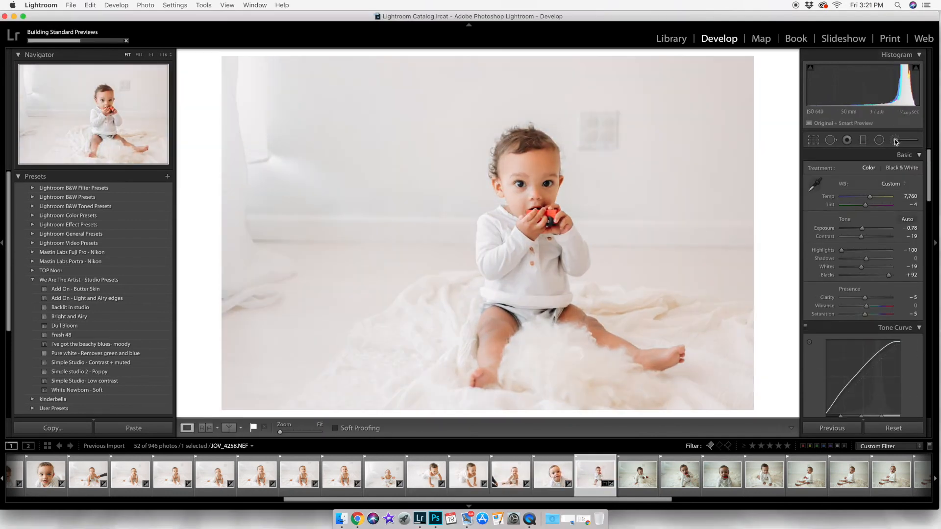
key(q)
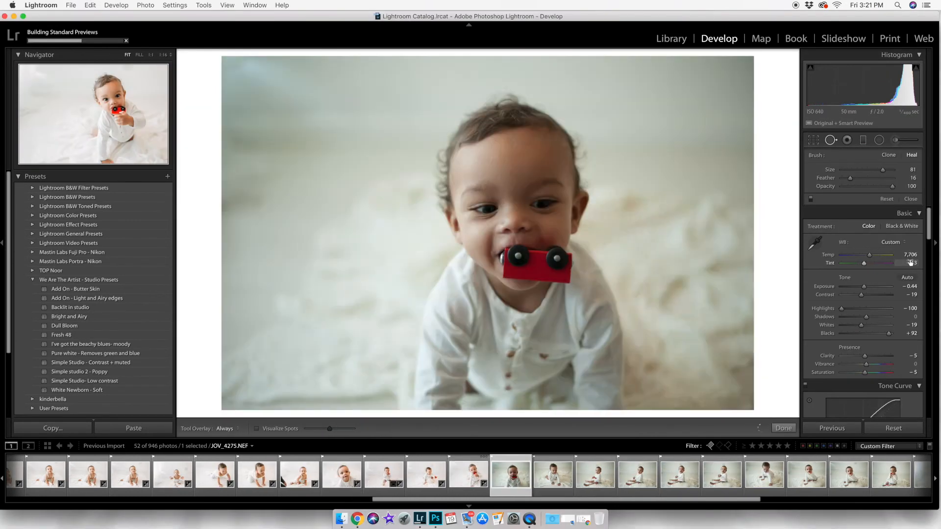
- Paste the copied develop settings onto JOV_4284.NEF
scroll(910, 295, down, 10)
key(Right)
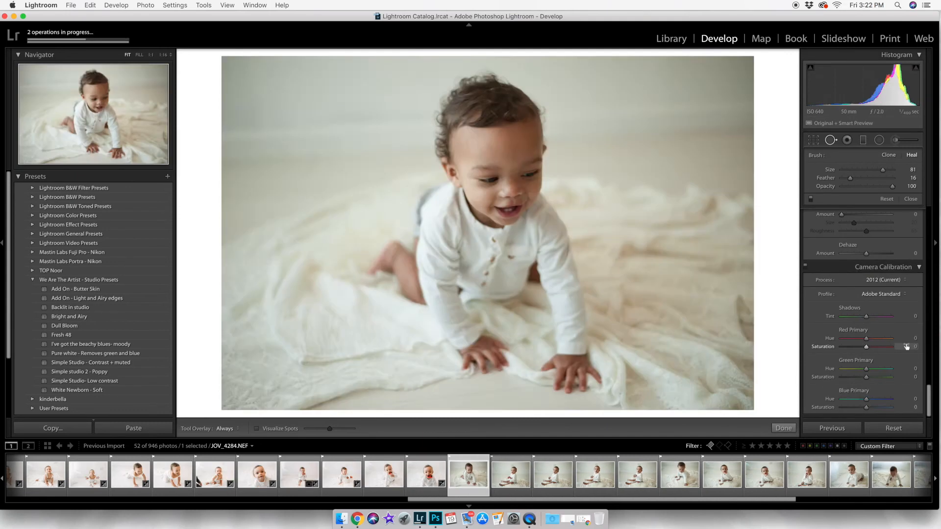
key(super+shift+v)
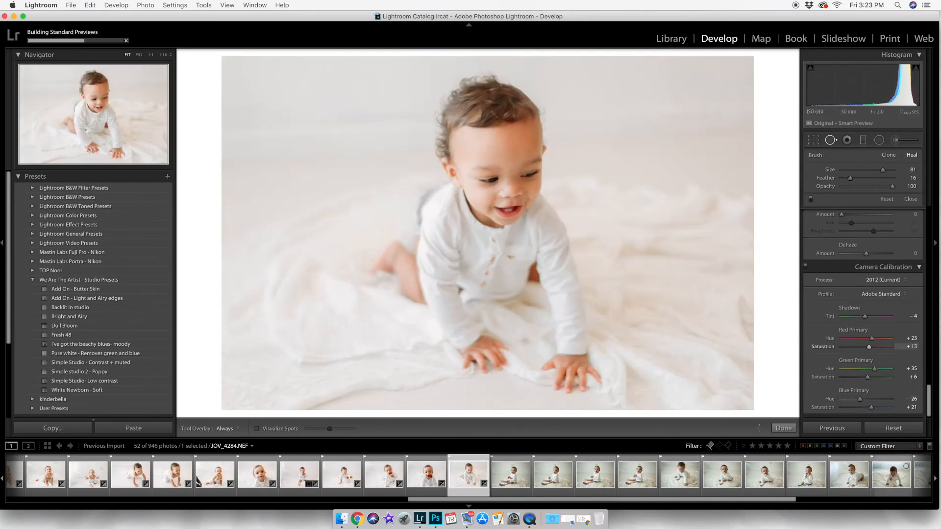
- Paste the copied develop settings onto the photo after JOV_4284.NEF and compare the two photos
scroll(866, 293, up, 10)
key(Right)
key(super+shift+v)
scroll(856, 289, down, 8)
click(427, 475)
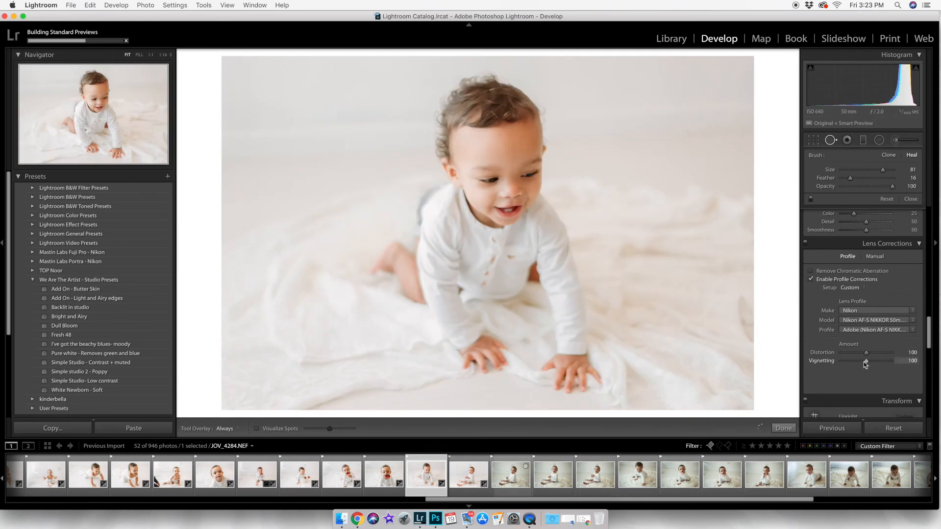
key(Right)
- Synchronize the edited photo's develop settings to all remaining photos through the end of the filmstrip and check several of them
scroll(834, 475, right, 10)
shift+click(910, 475)
click(836, 429)
click(653, 224)
click(318, 474)
click(487, 475)
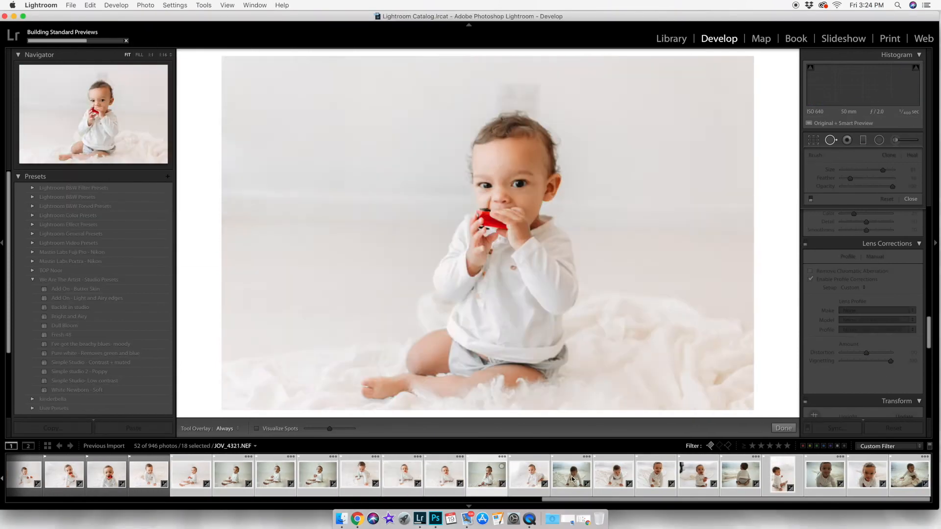
- Adjust the exposure, the blacks and the tone curve's black point on JOV_4334.NEF
click(614, 475)
scroll(863, 294, up, 15)
drag(870, 90, 860, 90)
drag(882, 333, 878, 334)
scroll(868, 314, down, 6)
drag(826, 283, 825, 286)
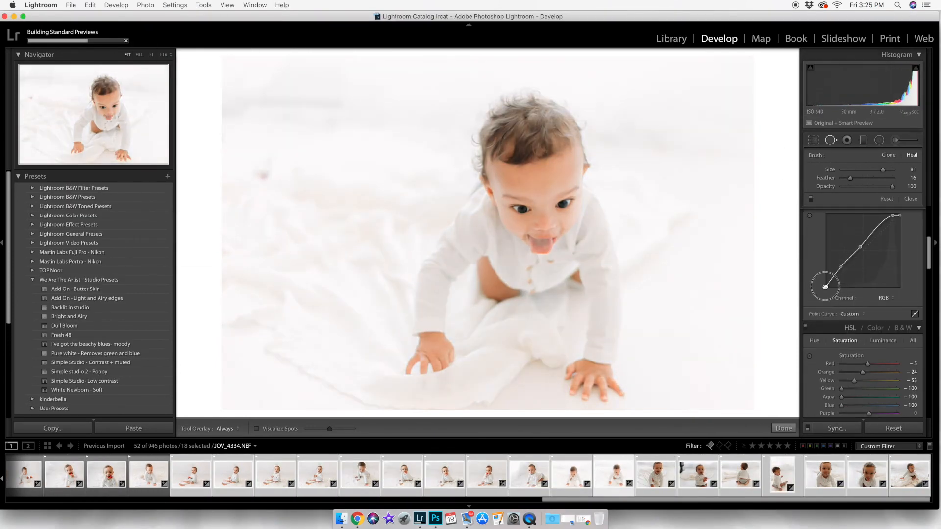
- Advance two photos to JOV_4341.NEF and set its shadows to +2
key(Right)
scroll(878, 290, up, 6)
key(Right)
scroll(855, 302, down, 6)
scroll(858, 311, up, 6)
drag(862, 320, 867, 318)
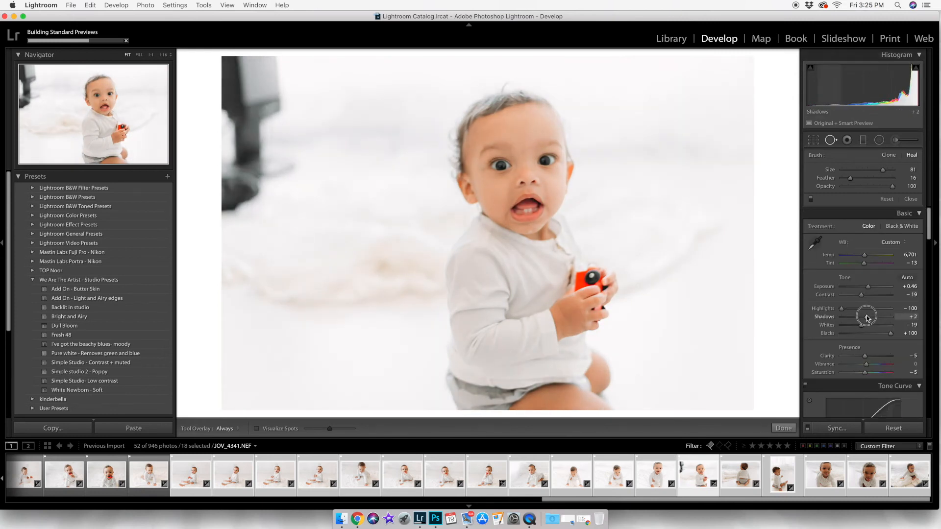
- Set the contrast of JOV_4341.NEF to -5 and its exposure to +0.78
scroll(866, 291, up, 1)
scroll(872, 275, down, 1)
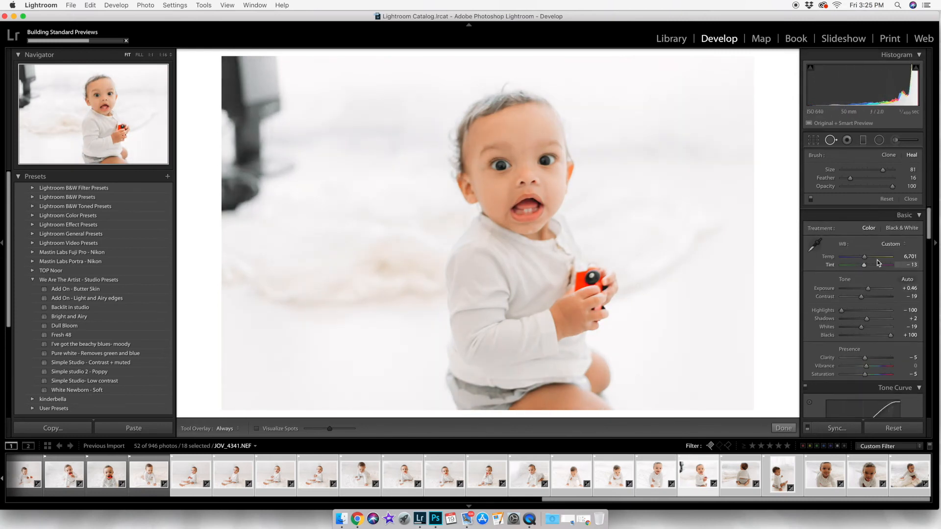
scroll(910, 289, down, 1)
click(910, 295)
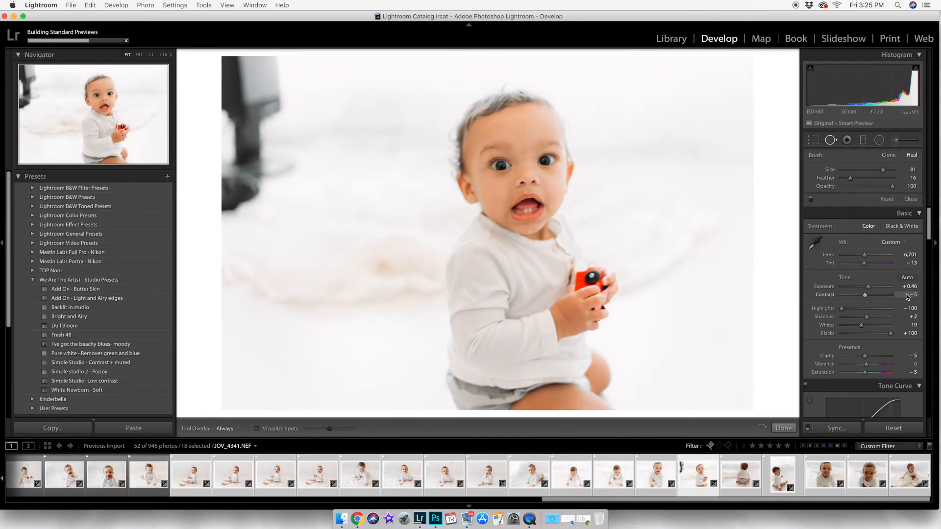
drag(868, 287, 870, 287)
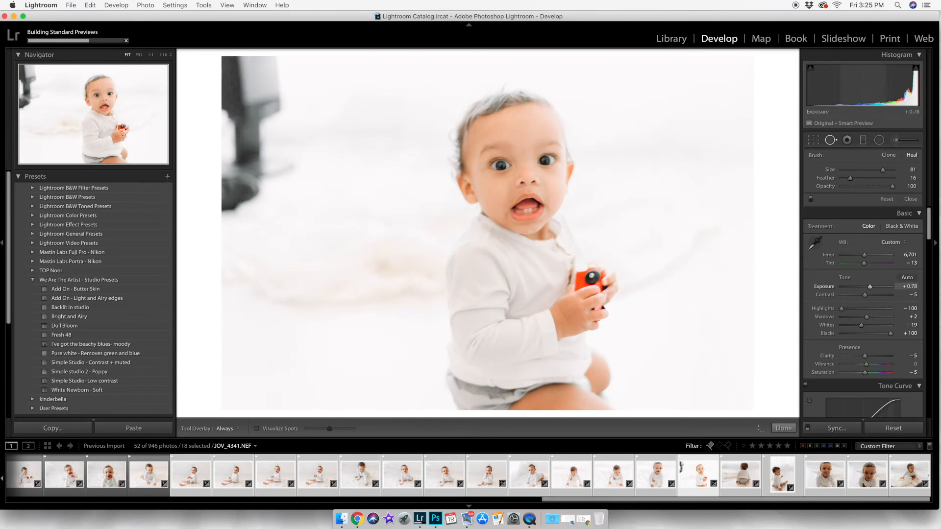
- Try JOV_4341.NEF in black and white and with saturation at -100, returning it to color
click(898, 227)
click(866, 228)
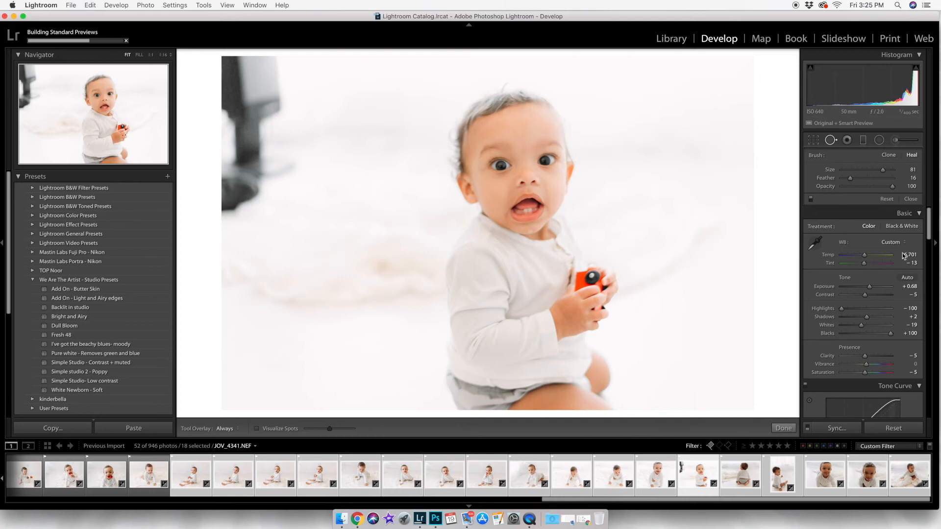
scroll(871, 370, down, 2)
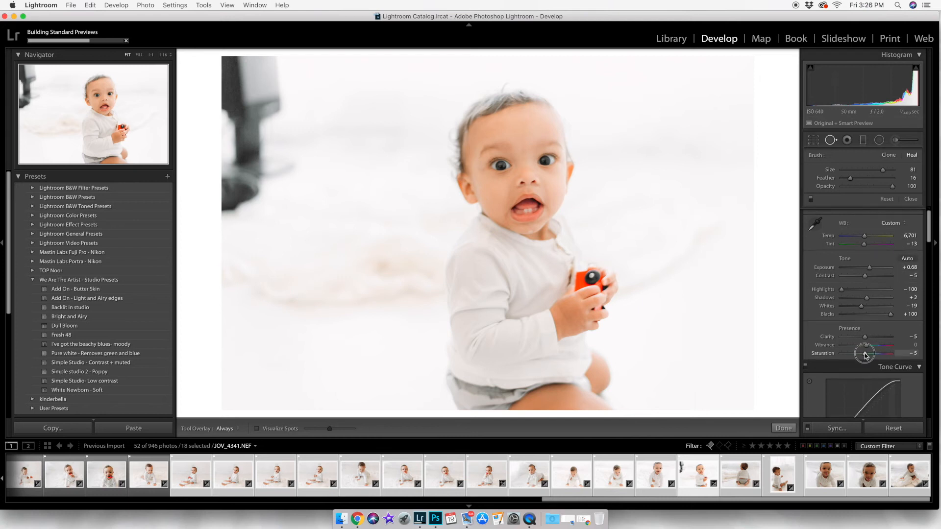
drag(865, 354, 784, 359)
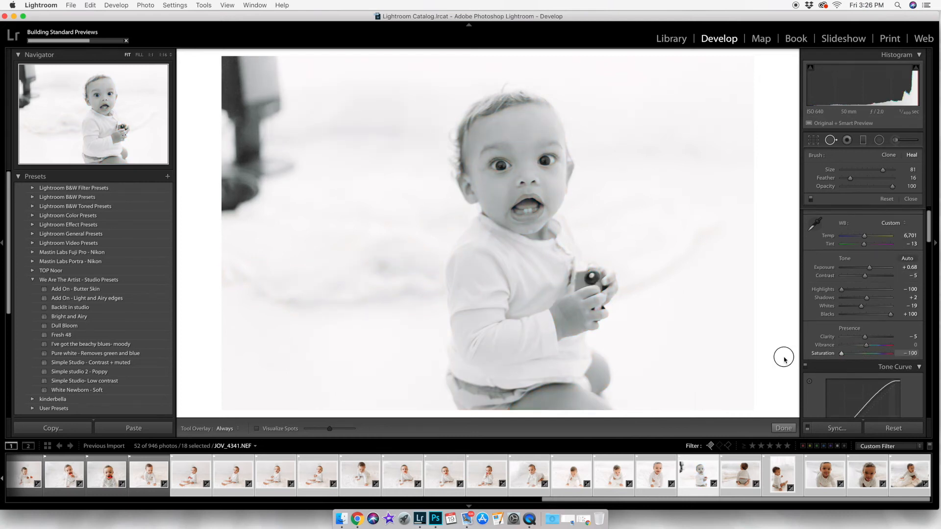
double_click(819, 355)
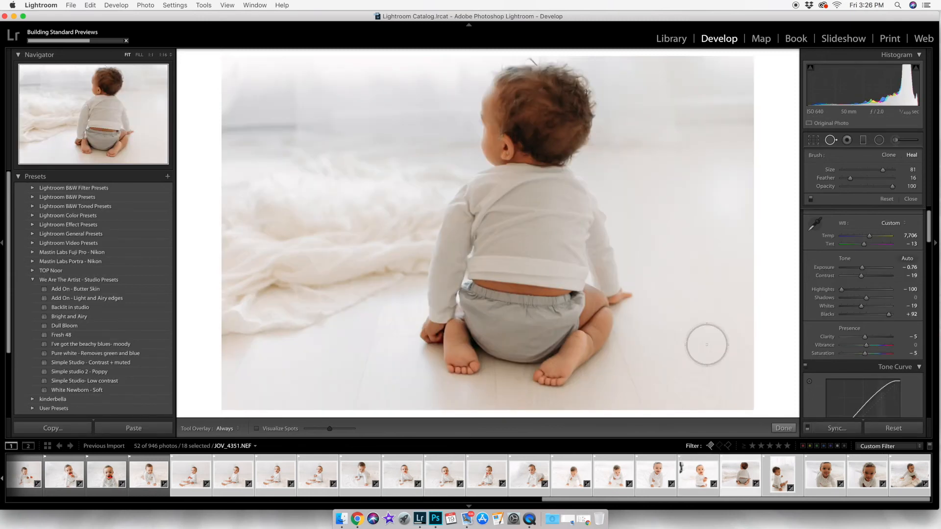
- Set the exposure of JOV_4351.NEF to +0.04 and compare it with the following photo
drag(857, 72, 877, 73)
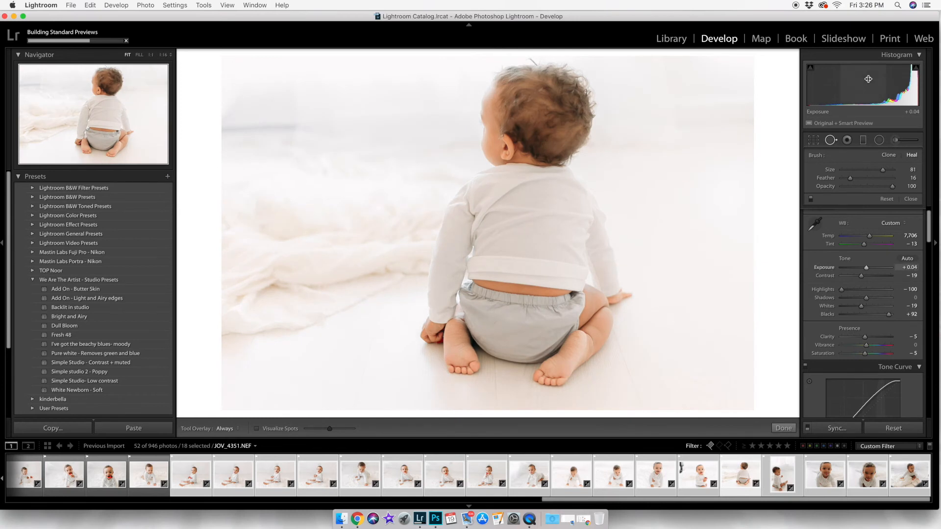
key(Right)
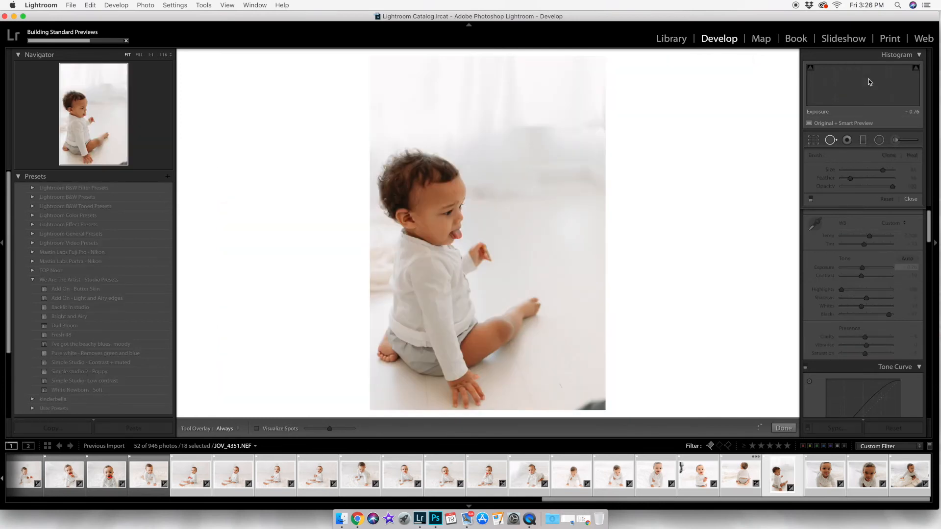
key(Left)
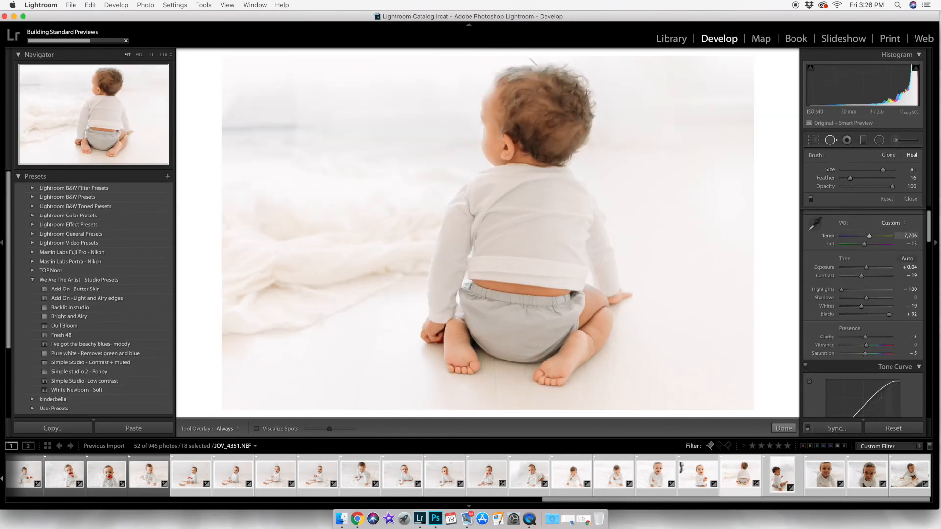
- Brighten the remaining photos up to JOV_4371.NEF, setting the exposure of JOV_4371.NEF to +0.38
key(Right)
key(Right)
key(Right)
key(Right)
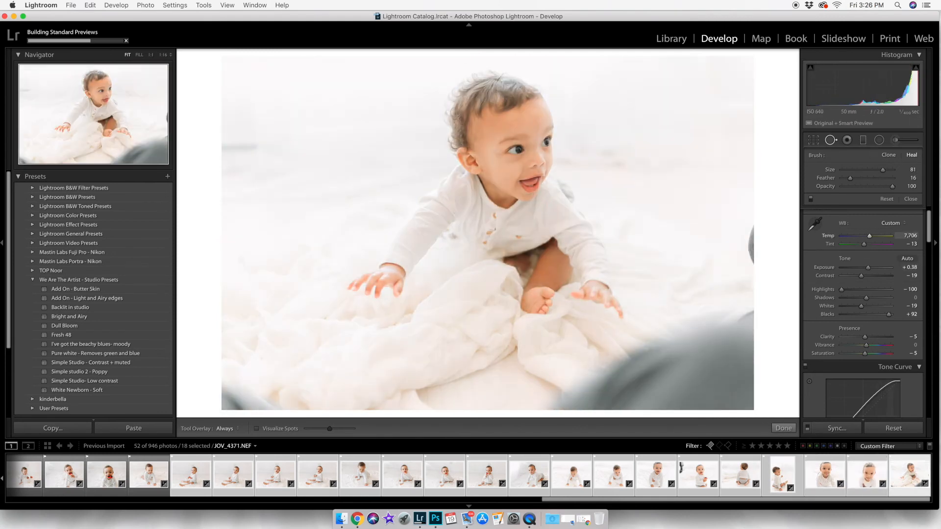
- Return to the start of the session and apply the Add On - Light and Airy edges preset to the first photos, including JOV_4138.NEF
key(Return)
scroll(470, 475, up, 15)
shift+click(27, 475)
click(88, 298)
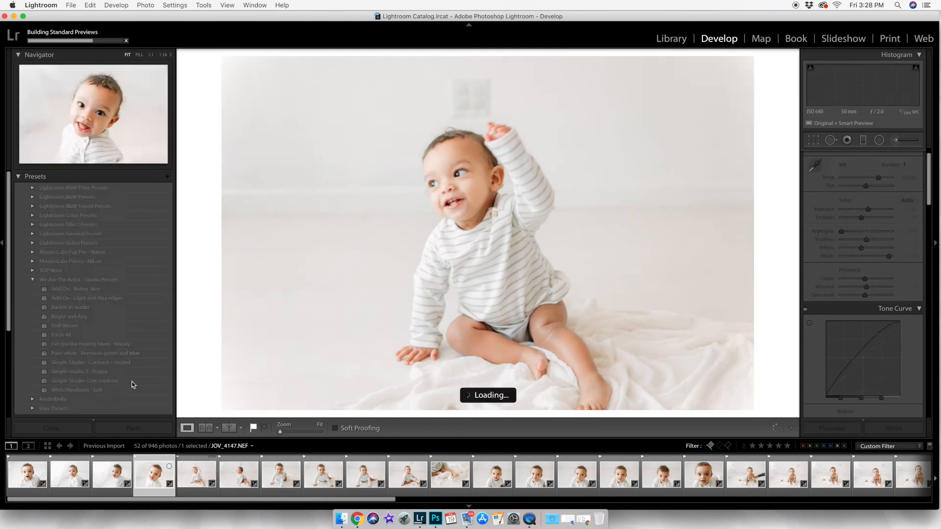
key(Left)
key(Left)
key(Right)
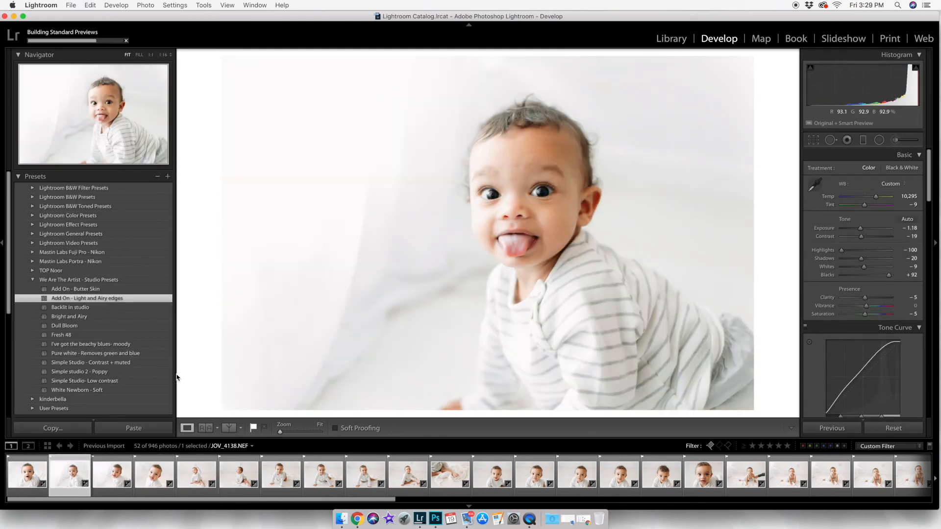
- Apply Add On - Light and Airy edges to the photo with the raised arm and heal the wall plate above the baby's head
key(Right)
key(Right)
key(Right)
click(87, 299)
click(830, 140)
click(472, 98)
- Heal the distracting spot on the upper wall in the next photo
key(Right)
click(831, 140)
click(517, 78)
- Apply Add On - Light and Airy edges to the photo three further on and heal the upper wall in the one after it
key(Right)
key(Right)
key(Right)
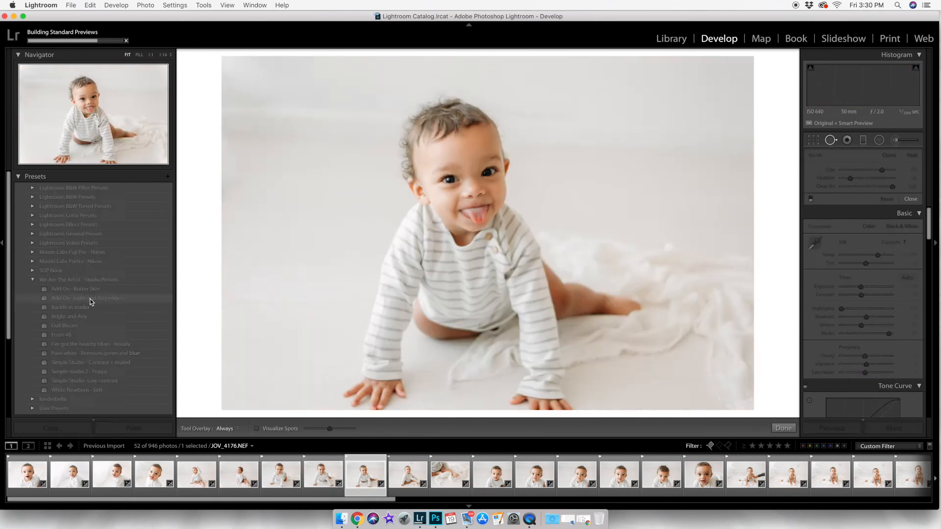
click(90, 300)
key(Right)
click(550, 73)
- Advance three photos and apply the Add On - Light and Airy edges preset
key(Right)
key(Right)
key(Right)
click(155, 300)
- Browse past JOV_4196.NEF to JOV_4204.NEF and apply the Add On - Light and Airy edges preset to it
key(Right)
key(Right)
key(Right)
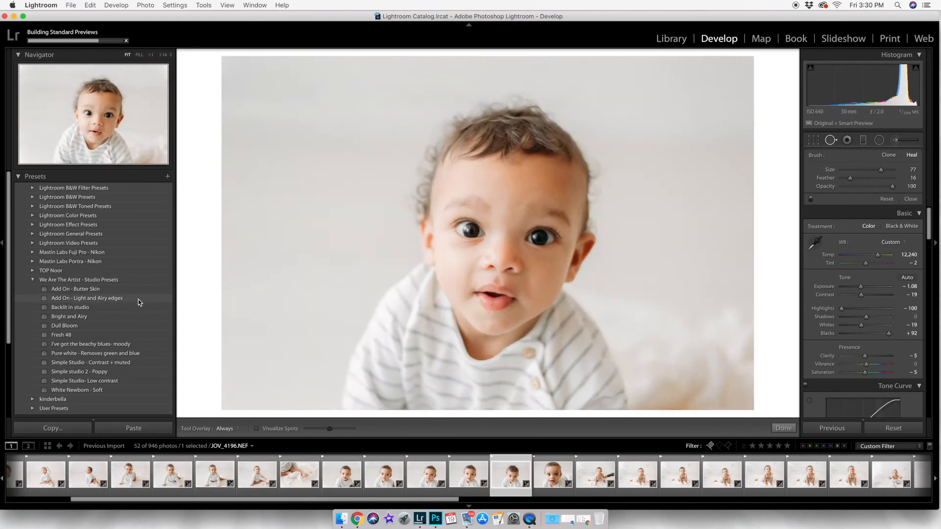
key(Right)
key(Right)
click(98, 298)
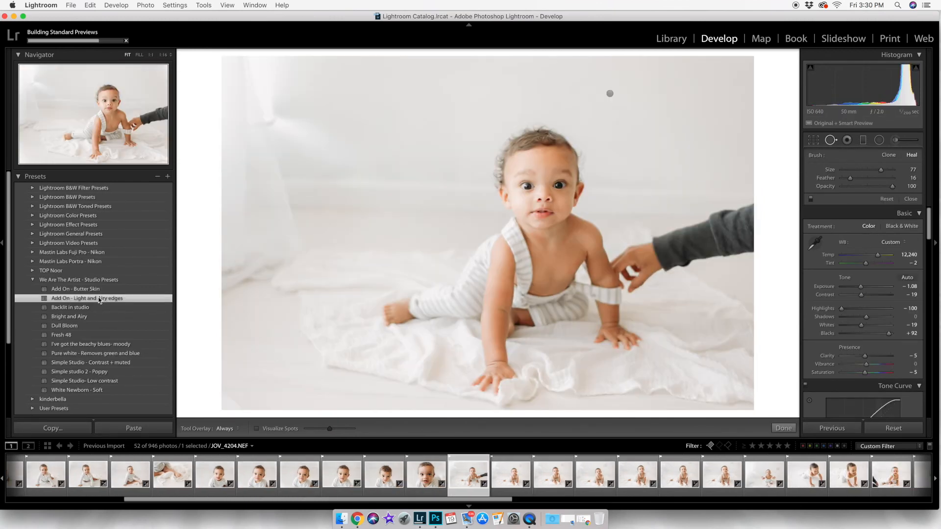
- Give JOV_4209.NEF the Add On - Light and Airy edges look and straighten it along the baseboard line
key(Right)
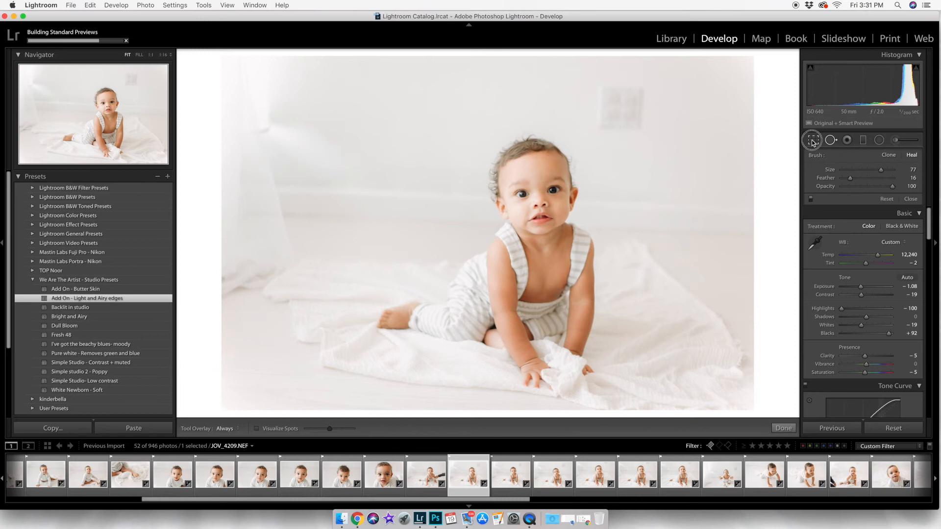
key(r)
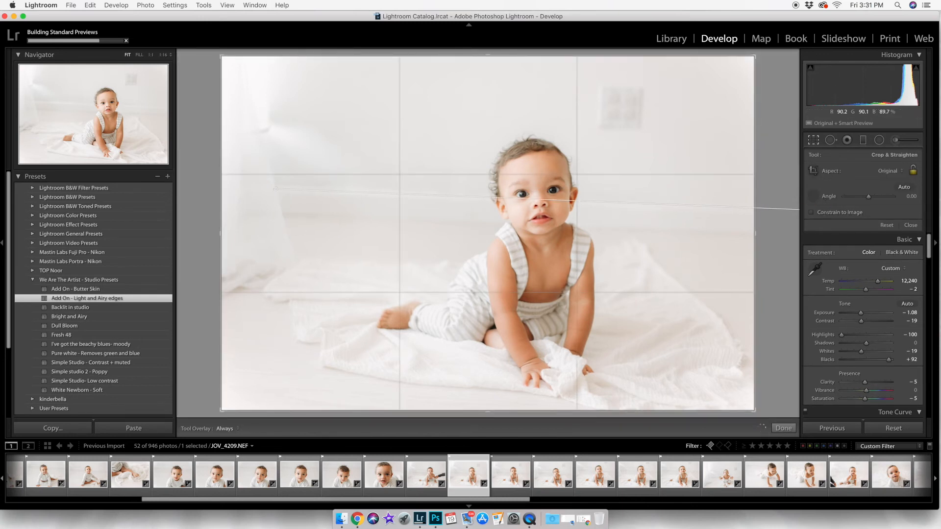
drag(879, 214, 880, 214)
key(Return)
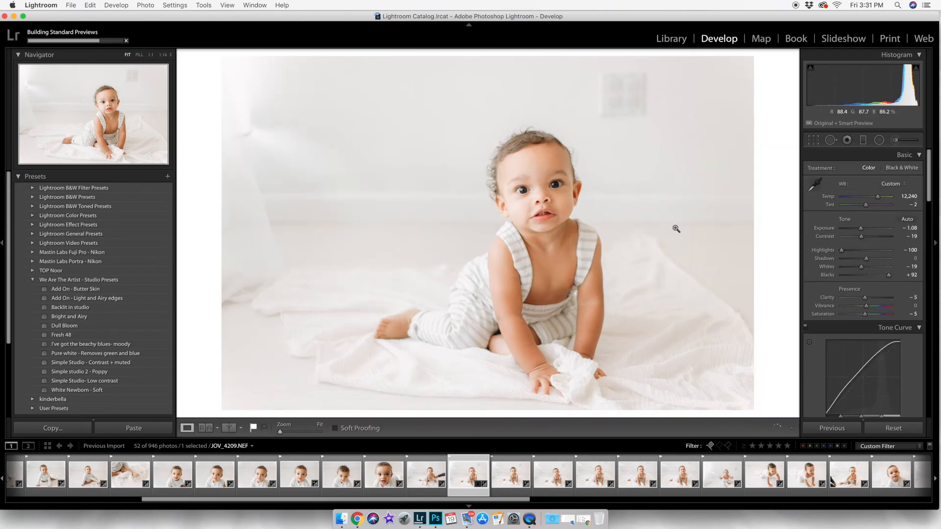
- Go back to JOV_4204.NEF and straighten it along the baseboard line
key(Left)
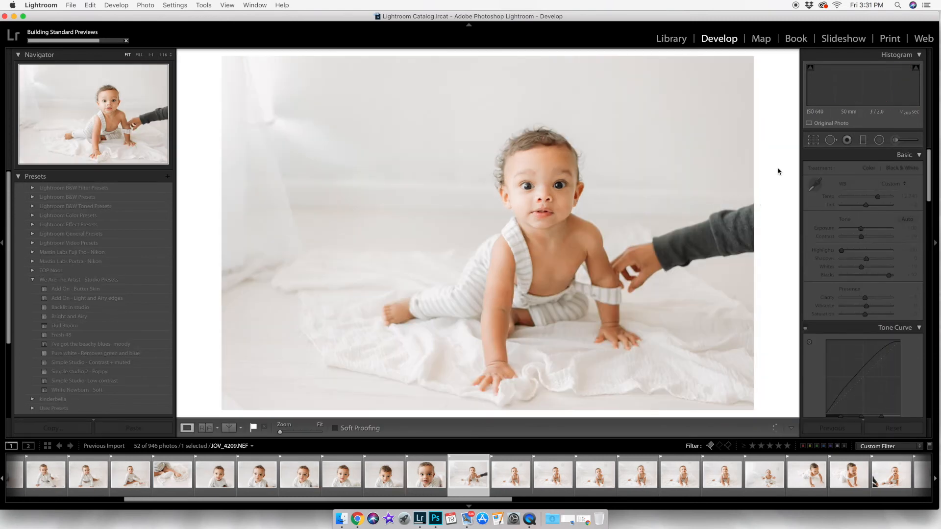
click(812, 143)
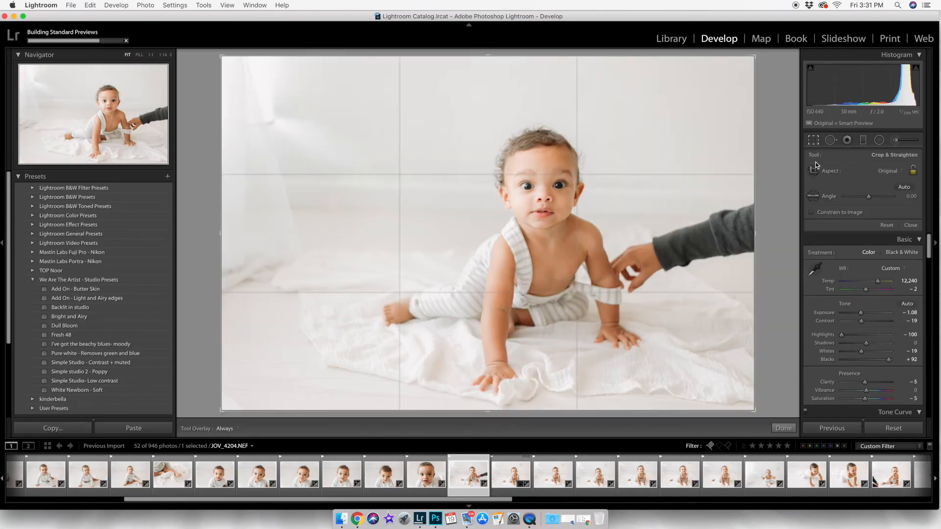
click(814, 198)
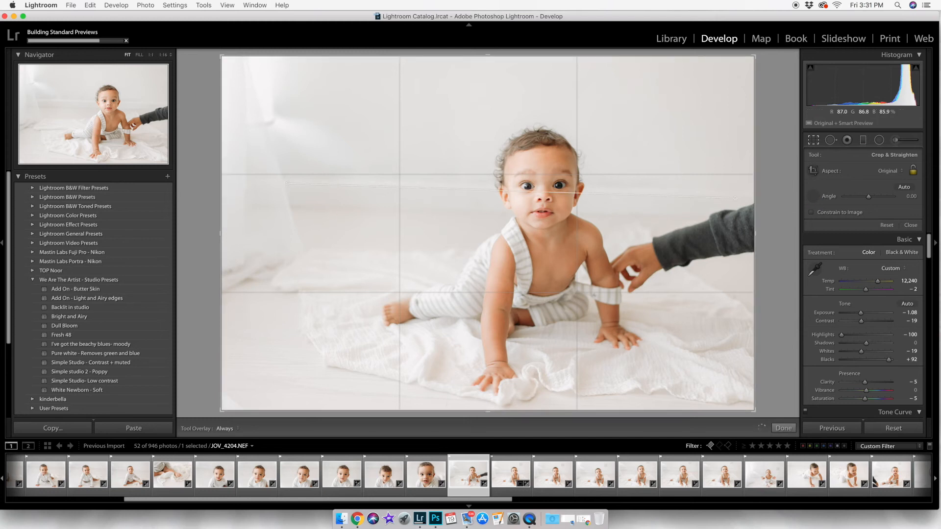
drag(788, 189, 788, 190)
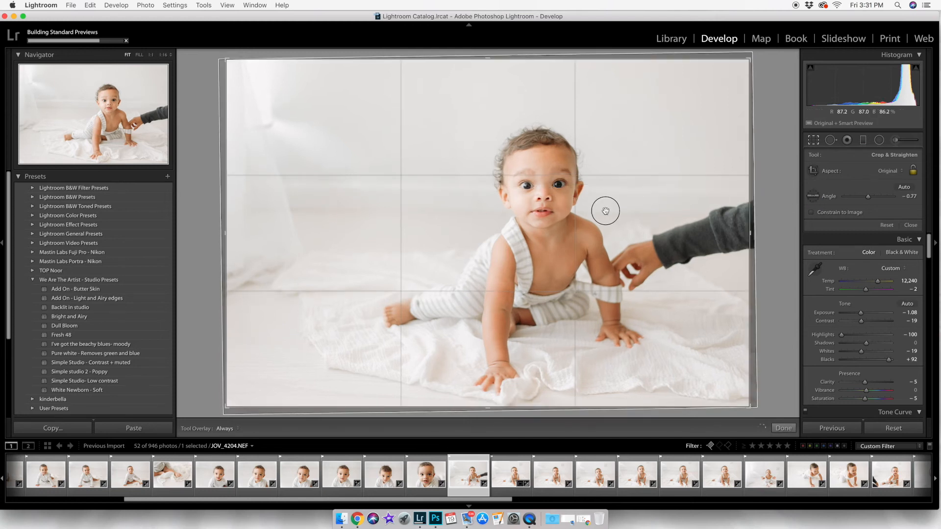
key(Return)
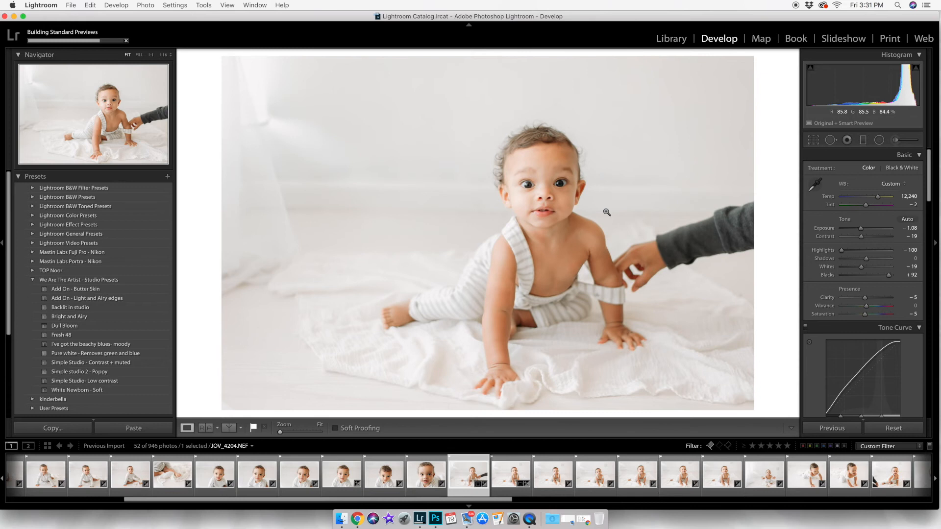
- Return to JOV_4209.NEF and heal the outlet on the upper wall
key(Right)
key(q)
click(622, 93)
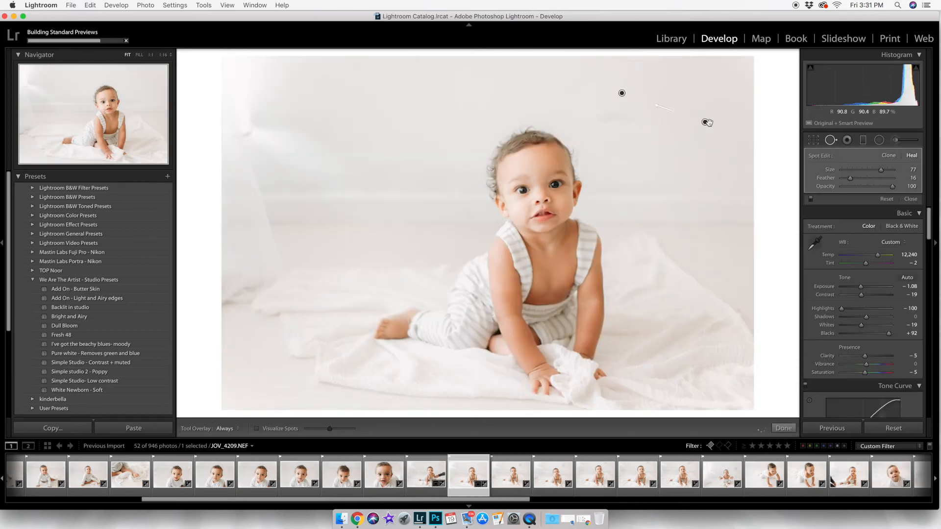
- Advance to JOV_4211.NEF, heal the upper wall and straighten the photo along the baseboard
key(Right)
mouse_move(630, 86)
mouse_down()
mouse_move(595, 88)
mouse_move(626, 97)
mouse_up()
key(r)
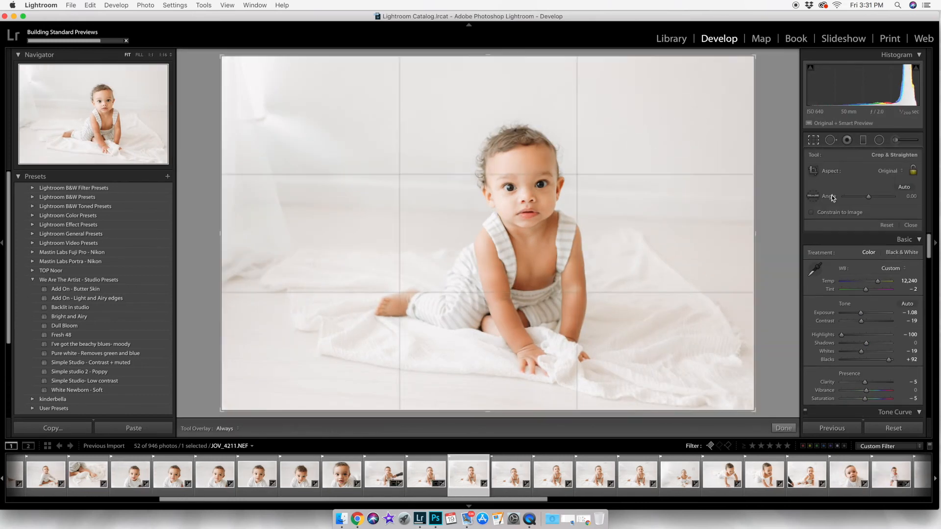
drag(772, 197, 772, 197)
key(Return)
- Apply Add On - Light and Airy edges to JOV_4217.NEF and straighten it along the baseboard
key(Right)
click(100, 298)
key(r)
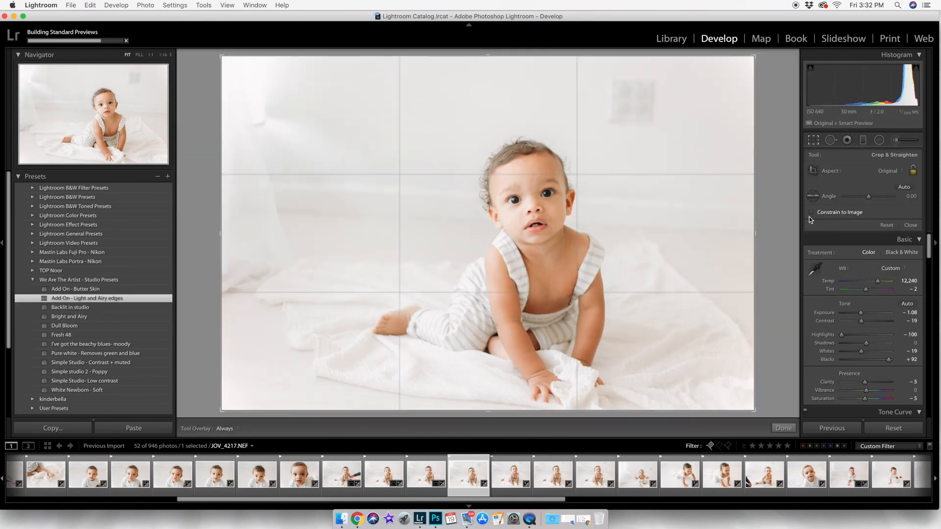
click(813, 197)
drag(275, 187, 638, 202)
- Heal the outlet on the upper wall and the mark beside the curtain in JOV_4217.NEF
key(q)
click(639, 84)
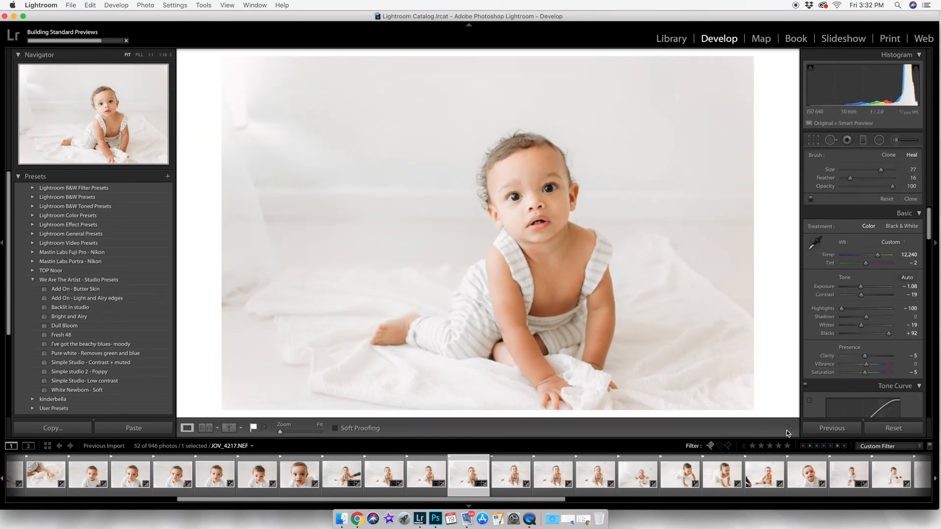
drag(271, 125, 264, 135)
click(787, 428)
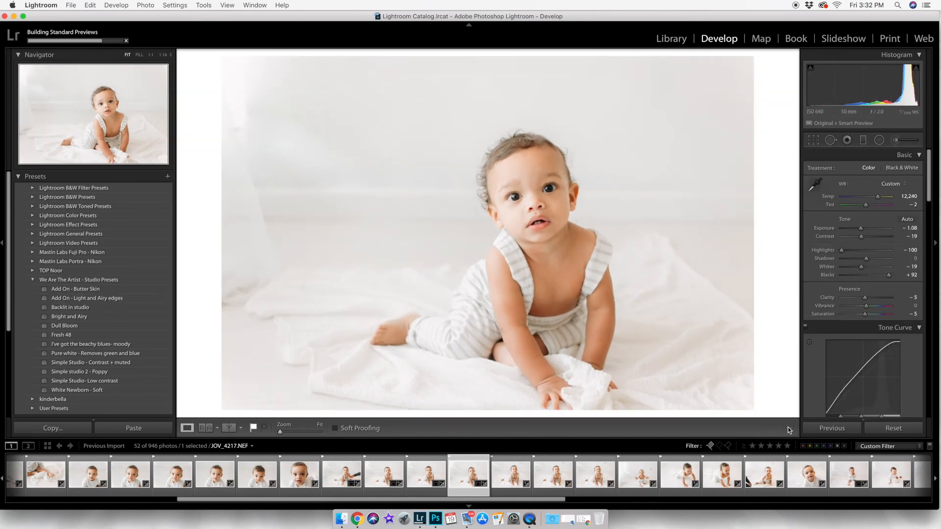
- Apply Add On - Light and Airy edges and straighten JOV_4226.NEF along the baseboard
click(116, 299)
key(Right)
key(r)
click(814, 196)
drag(294, 146, 683, 160)
key(Return)
- Advance to JOV_4227.NEF, straighten it along the baseboard and heal the outlet at the wall's upper edge
key(Right)
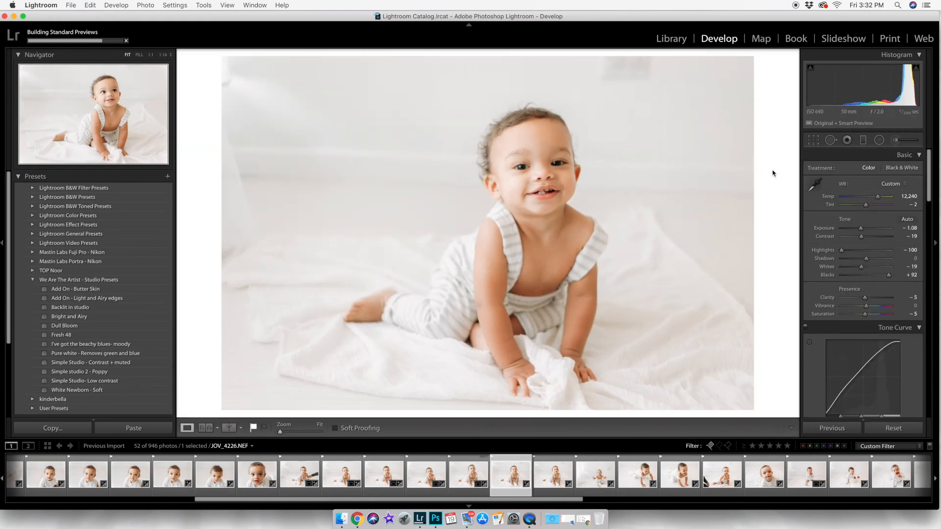
key(r)
click(813, 196)
drag(294, 144, 790, 165)
click(814, 143)
click(831, 140)
drag(606, 61, 645, 59)
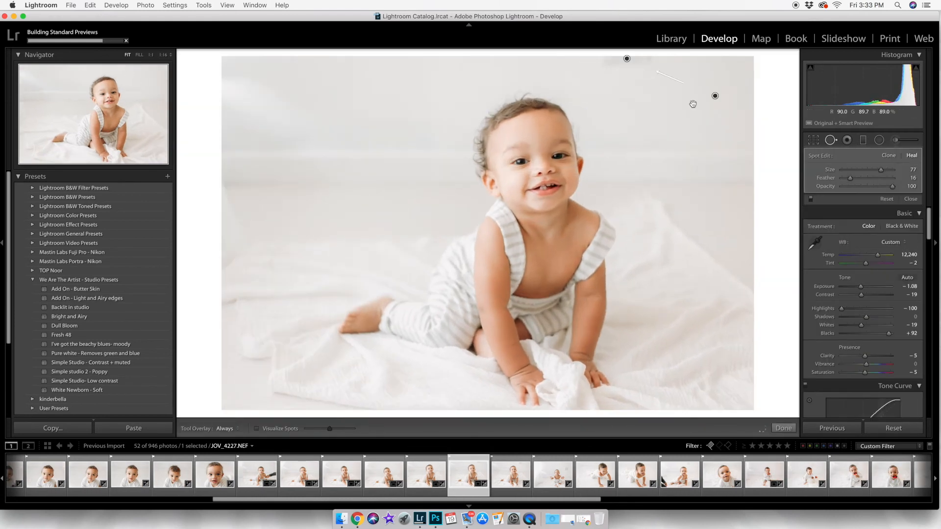
- Advance to JOV_4229.NEF, straighten it along the baseboard and heal the outlet at the wall's upper edge
key(Right)
click(813, 141)
click(813, 197)
drag(294, 150, 651, 160)
click(814, 141)
click(831, 140)
drag(595, 61, 645, 63)
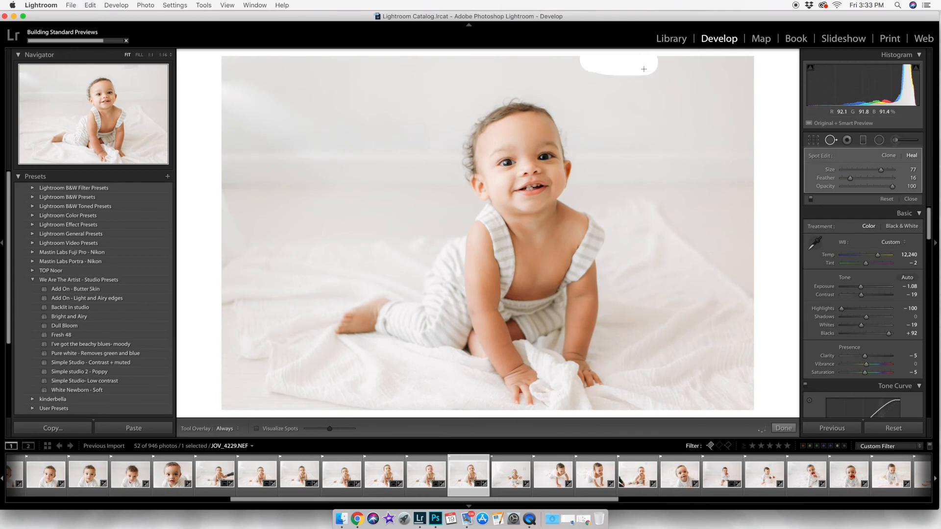
- Advance to JOV_4240.NEF and straighten it along the horizontal wall line
key(Right)
click(814, 141)
click(813, 197)
drag(338, 249, 696, 257)
click(814, 141)
- Heal the distracting areas on both sides of the wall in JOV_4240.NEF
click(830, 140)
drag(383, 197, 326, 196)
click(830, 140)
click(830, 140)
mouse_move(657, 137)
mouse_down()
mouse_move(683, 133)
mouse_move(677, 150)
mouse_up()
- Revisit the neighbouring photos up to JOV_4246.NEF and apply the Add On - Light and Airy edges preset
key(Left)
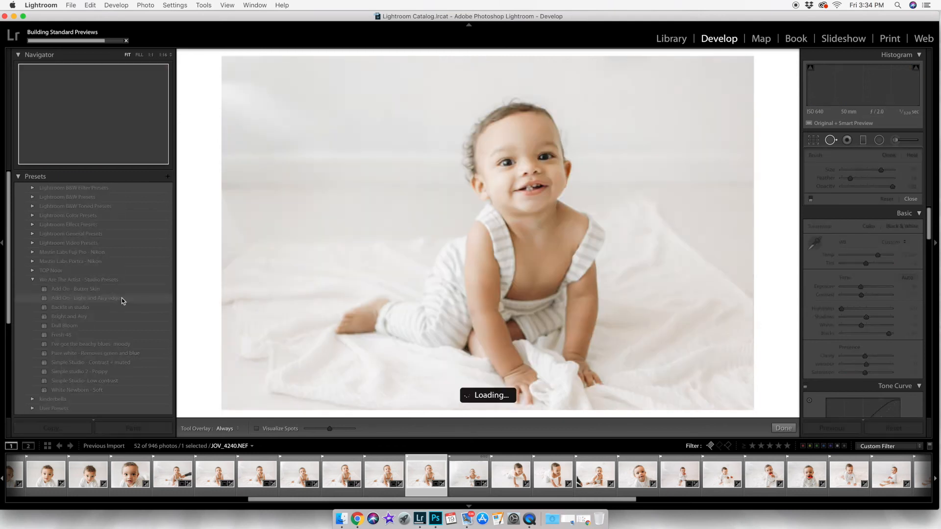
key(Left)
click(554, 478)
click(601, 480)
key(Right)
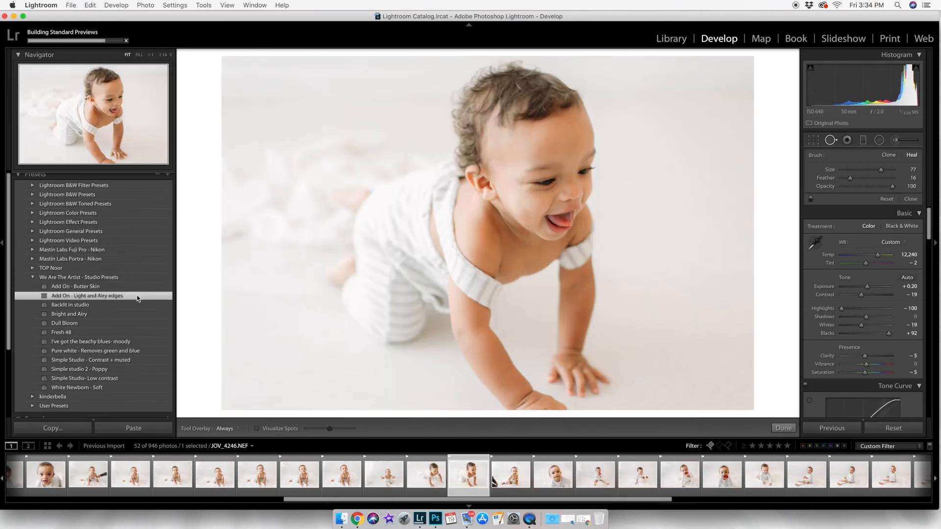
- Advance to JOV_4248.NEF and heal the outlet on the upper wall
key(Right)
scroll(862, 294, down, 15)
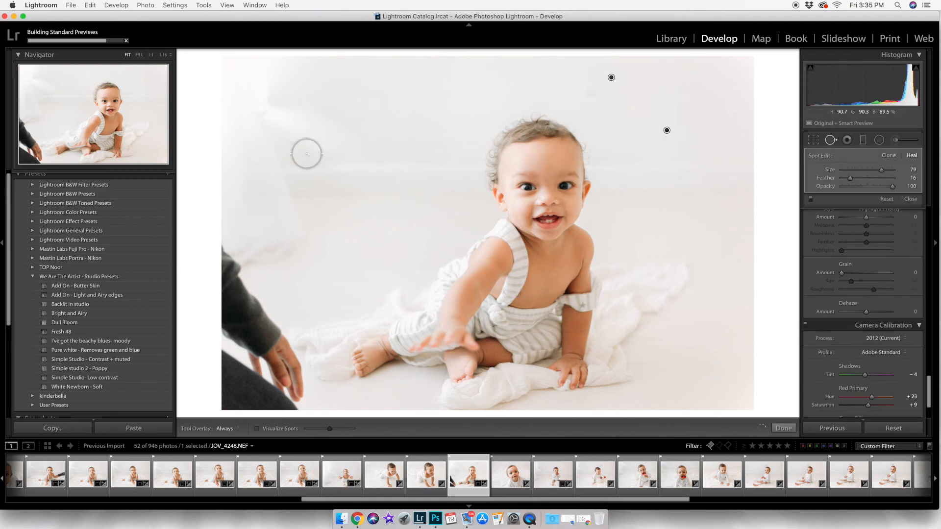
click(783, 428)
- Advance to JOV_4257.NEF and adjust its Shadows to about +3
key(Right)
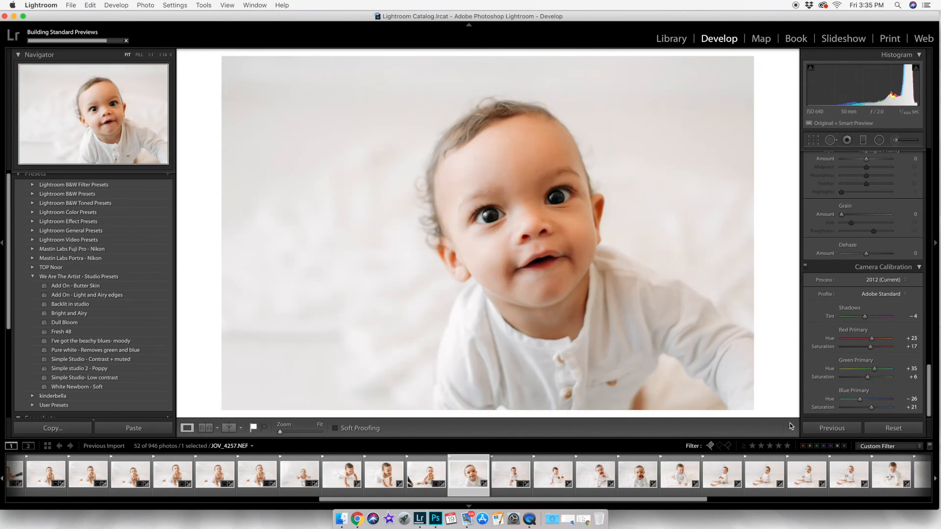
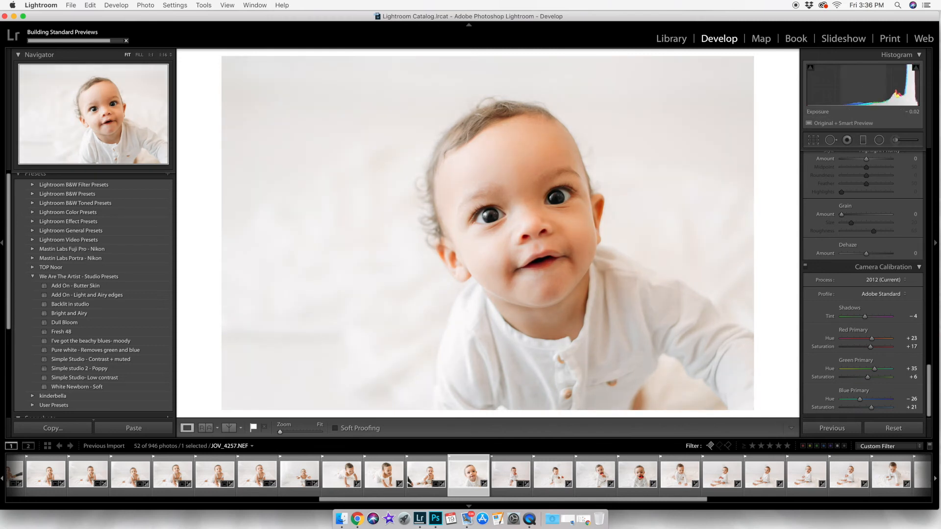
scroll(848, 233, up, 5)
scroll(848, 233, up, 10)
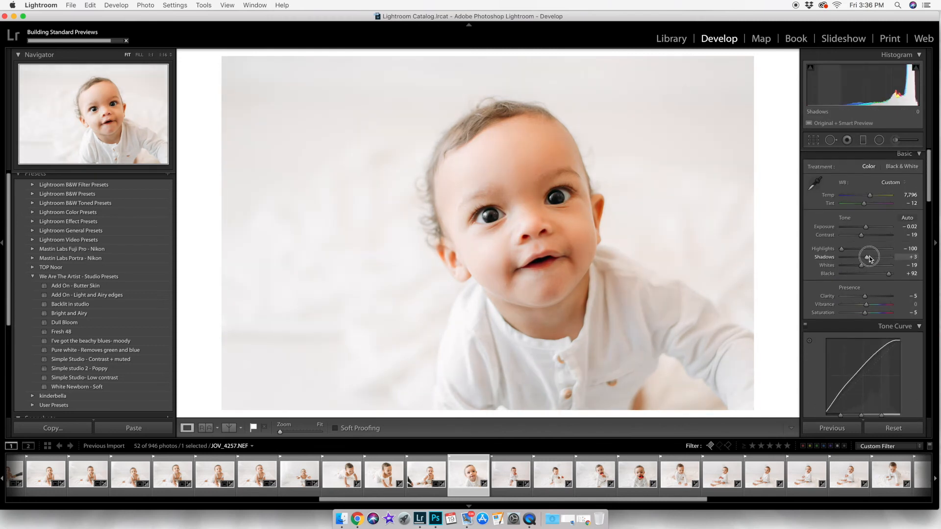
- Advance to the photo after JOV_4257.NEF and straighten its crop
key(Right)
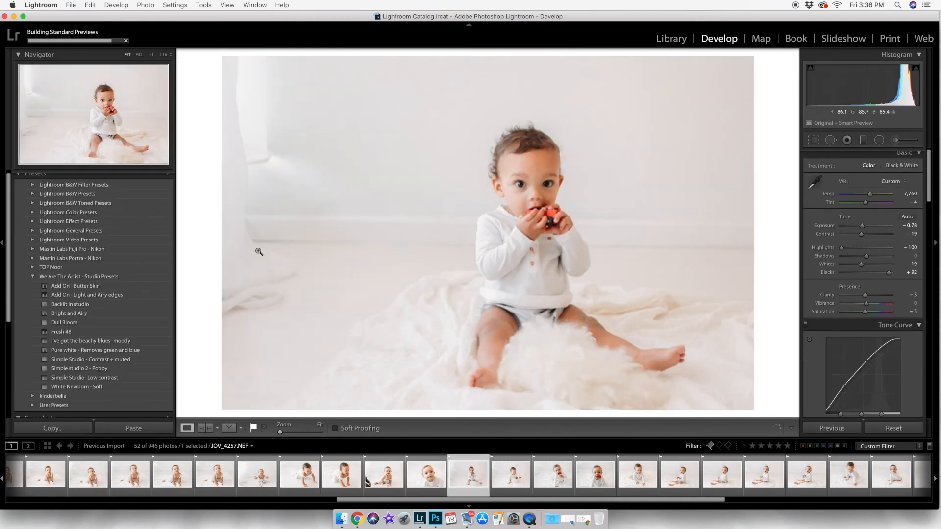
scroll(906, 347, down, 15)
click(813, 139)
key(Return)
- Advance to JOV_4270.NEF and heal the wall above the baby's head, sampling from the clean wall beside it
key(Right)
click(831, 140)
drag(551, 100, 552, 96)
drag(598, 160, 634, 133)
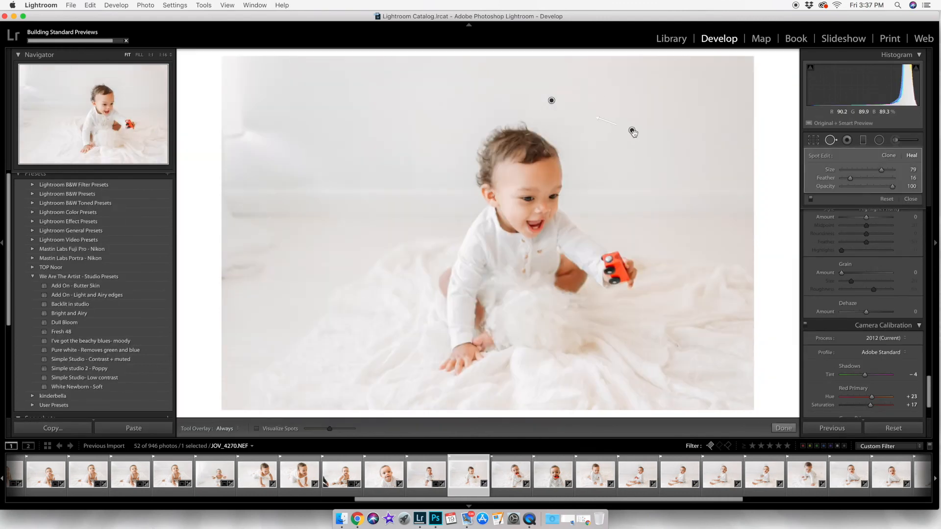
key(Return)
- Straighten JOV_4270.NEF along the baseboard and heal the bright spot by the curtain
click(813, 140)
click(817, 197)
drag(276, 192, 444, 191)
key(Return)
click(831, 140)
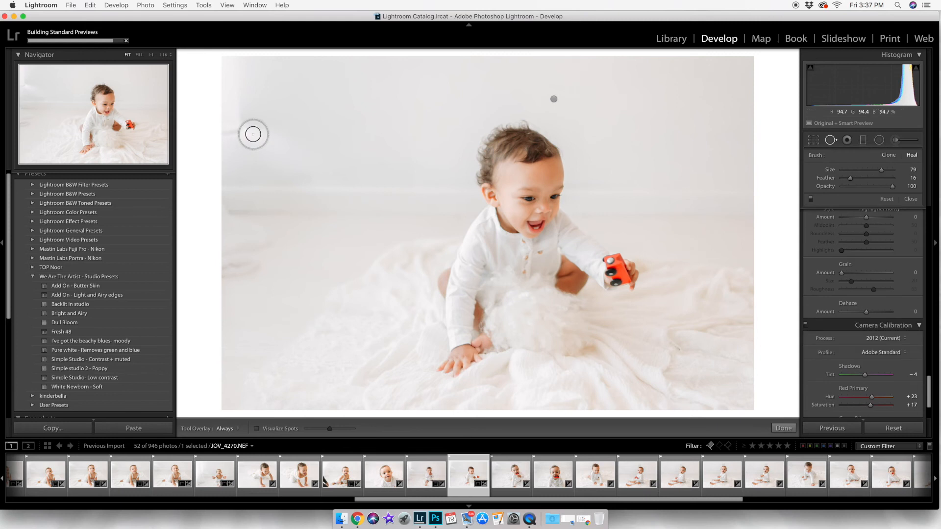
click(253, 134)
click(784, 428)
- Advance to JOV_4300.NEF, straighten it along the baseboard and heal the wall above the baby's head
key(Right)
key(Right)
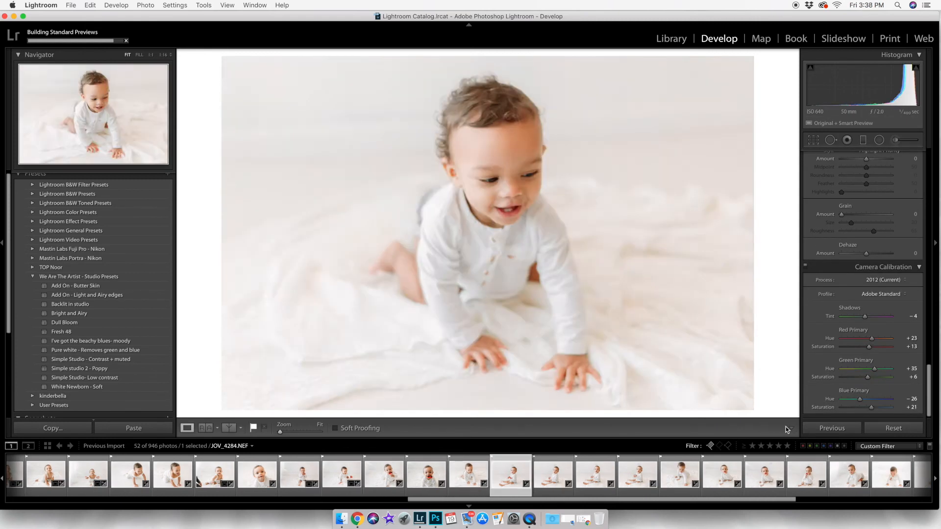
click(813, 140)
click(817, 197)
drag(275, 206, 442, 205)
click(831, 141)
mouse_move(528, 89)
mouse_down()
mouse_move(482, 110)
mouse_move(508, 101)
mouse_up()
click(784, 428)
- Straighten JOV_4303.NEF and heal the outlet on the wall above the baby's head
key(Right)
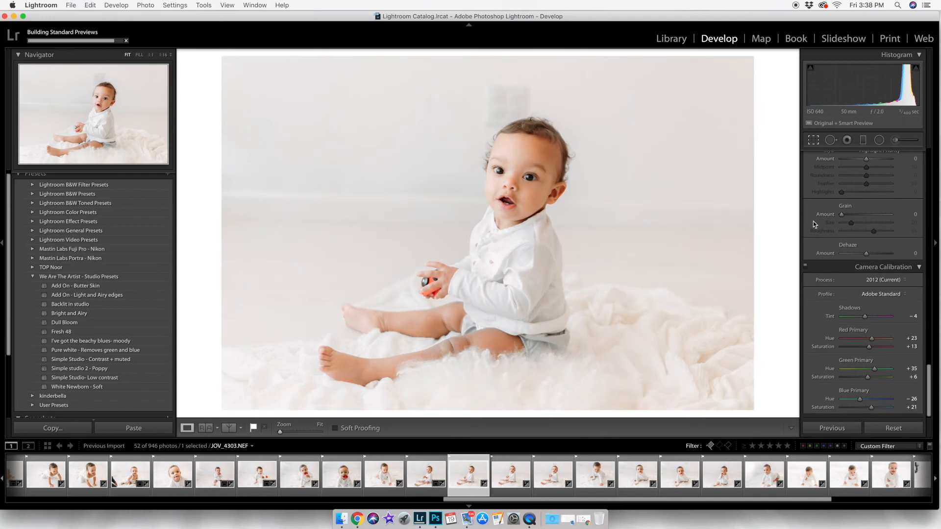
click(813, 140)
click(831, 140)
mouse_move(489, 120)
mouse_down()
mouse_move(528, 101)
mouse_move(509, 90)
mouse_up()
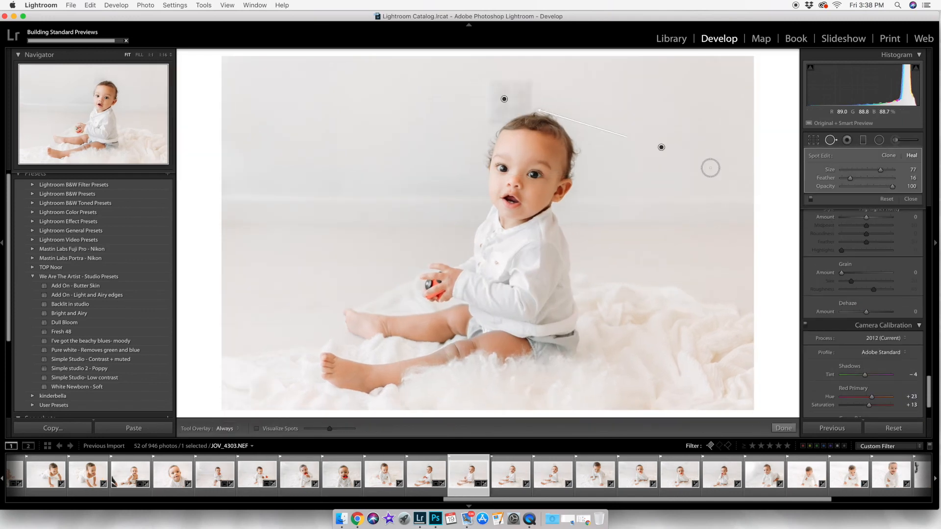
click(784, 428)
- Straighten JOV_4304.NEF along the baseboard and heal the outlet above the baby's head
key(Right)
click(813, 140)
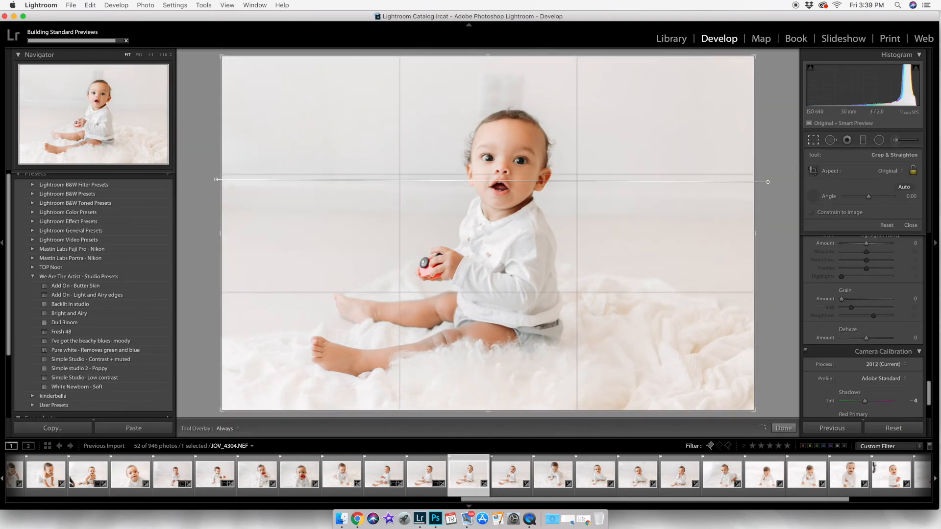
click(831, 140)
drag(490, 95, 474, 103)
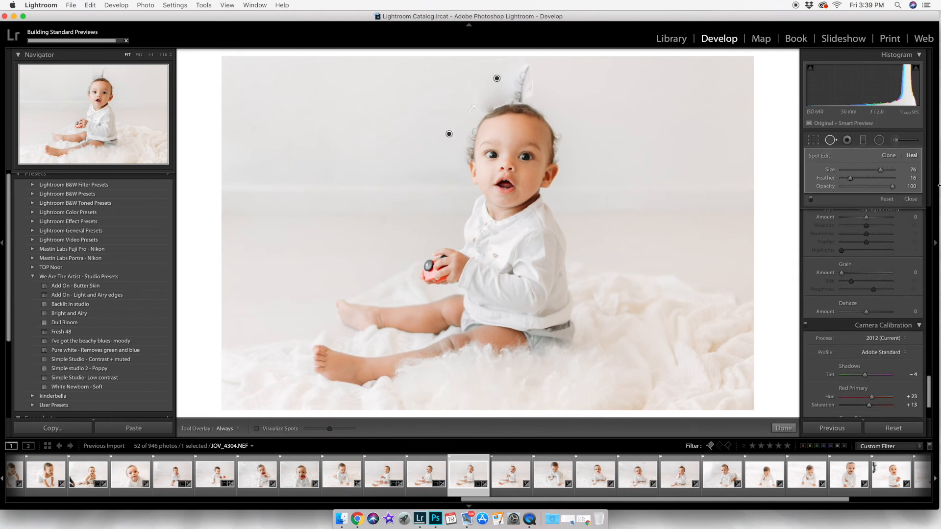
click(784, 428)
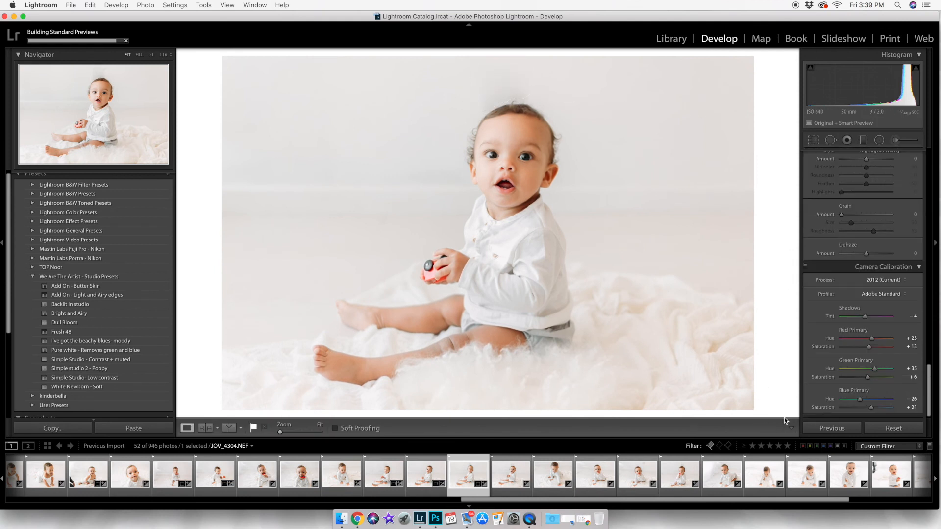
- Apply the Add On - Light and Airy edges preset to JOV_4278.NEF and the photo before it
key(Right)
click(257, 478)
click(96, 295)
click(215, 478)
click(126, 296)
- Revisit the photos from JOV_4257.NEF through JOV_4300.NEF and apply the Add On - Light and Airy edges preset
click(177, 483)
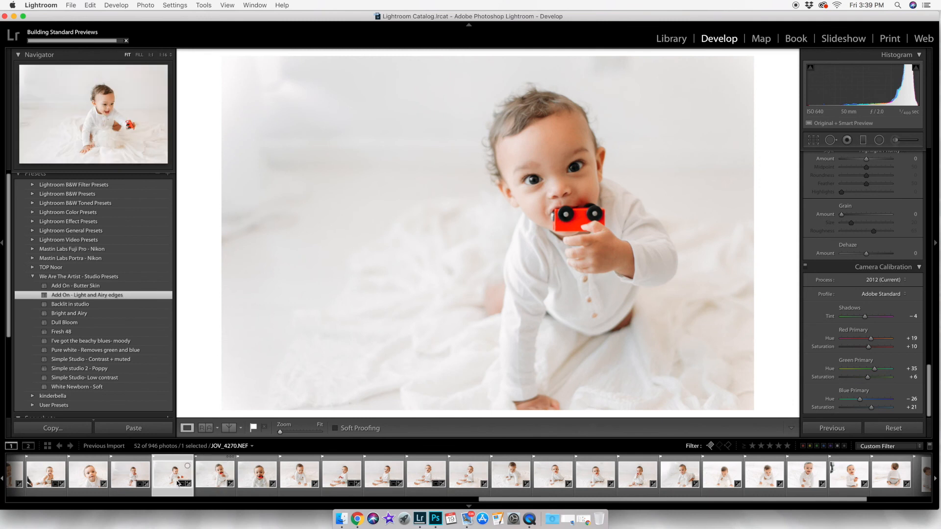
click(130, 475)
click(88, 476)
key(Right)
key(Right)
key(Right)
key(Right)
key(Right)
key(Right)
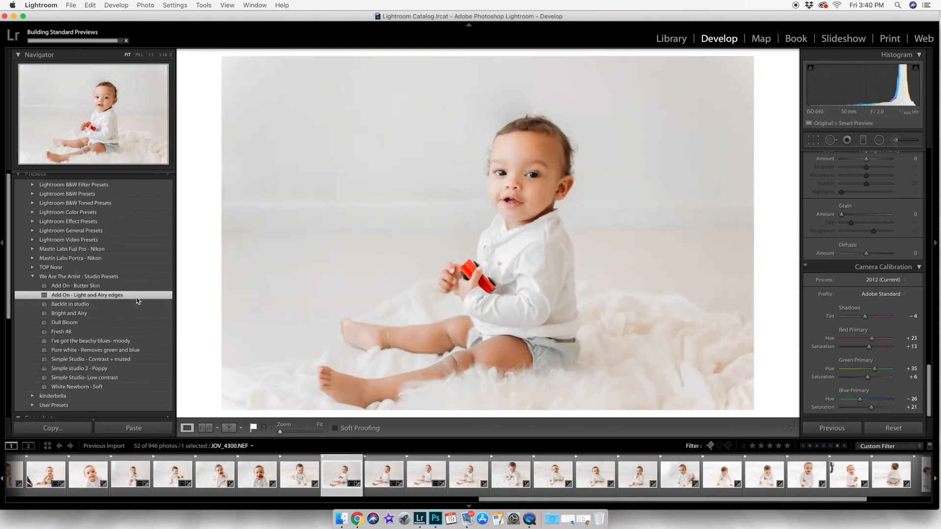
- Undo the last change at JOV_4284.NEF and set the lens profile make of JOV_4278.NEF to Nikon
key(Left)
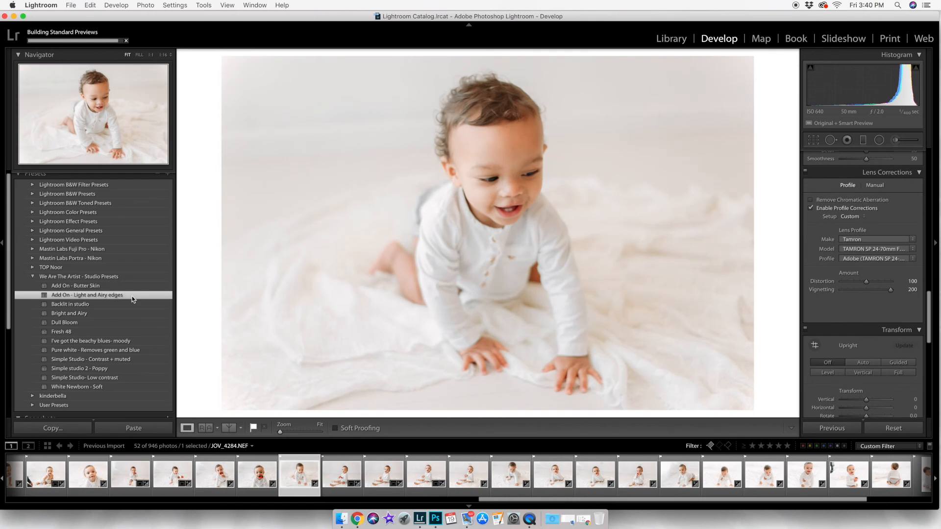
key(super+z)
key(Left)
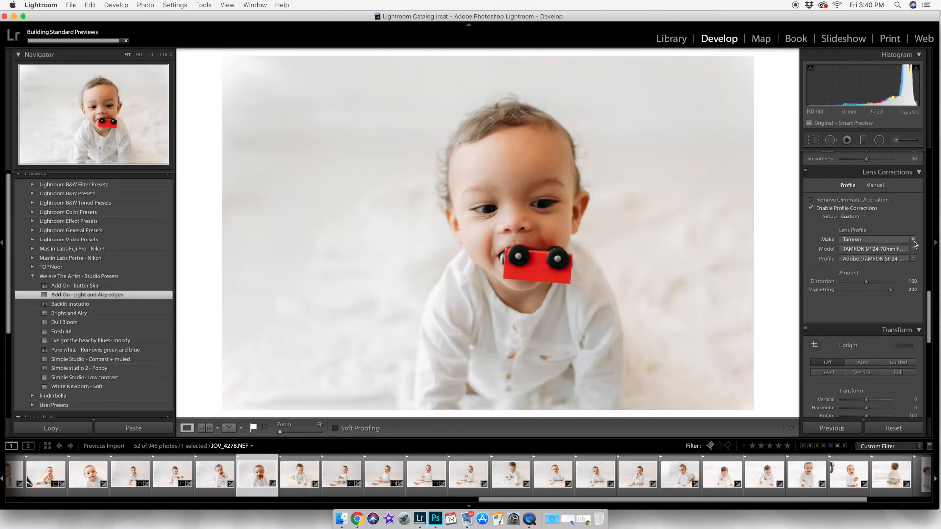
click(907, 240)
click(861, 164)
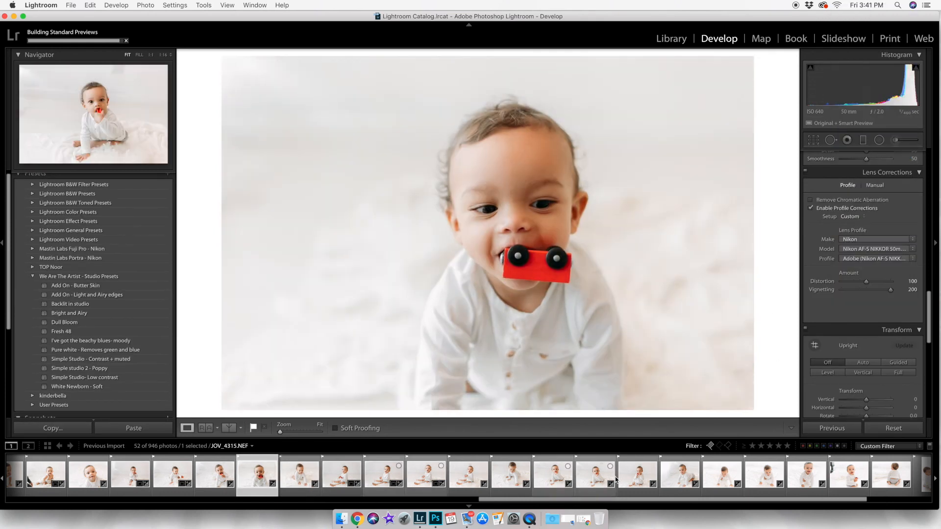
- Set the lens profile make of JOV_4371.NEF to Nikon and open the photo before it
scroll(883, 475, down, 3)
click(909, 473)
click(877, 239)
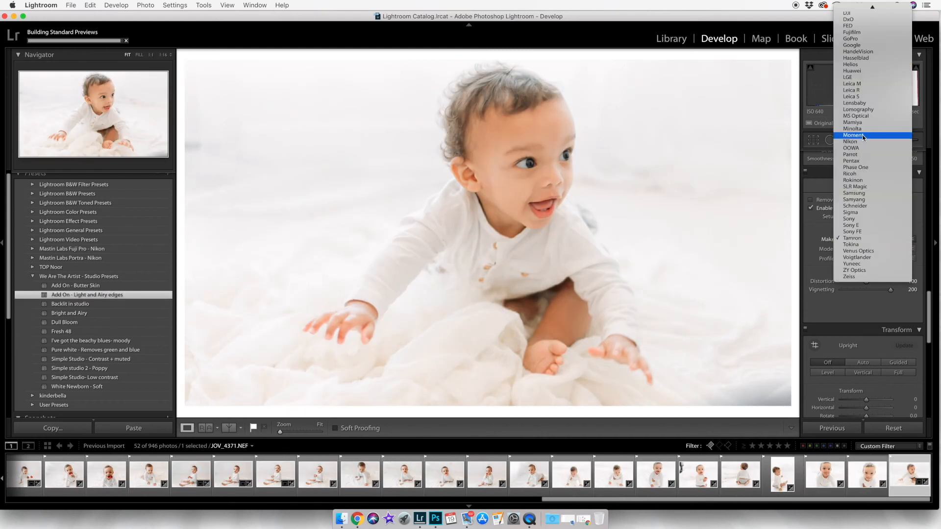
click(877, 143)
click(867, 475)
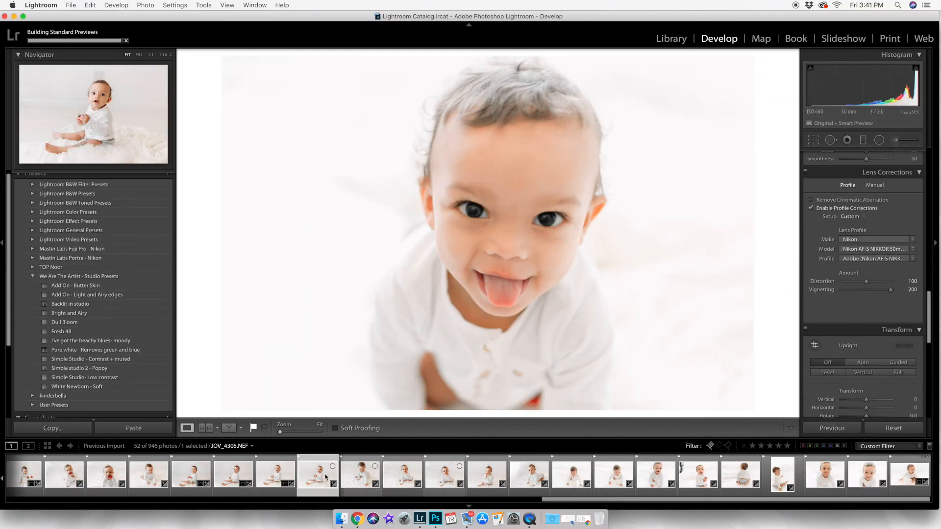
- Straighten JOV_4305.NEF with a crop angle of -1.82
click(276, 474)
click(318, 474)
click(814, 141)
click(815, 195)
drag(735, 191, 582, 196)
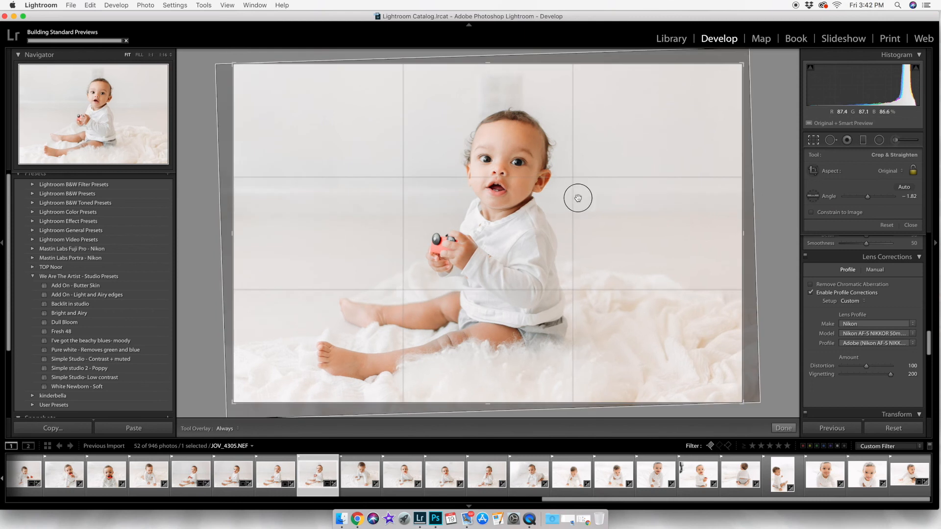
key(Return)
- Heal away the background distraction above the baby's head in JOV_4305.NEF with Spot Removal
click(831, 141)
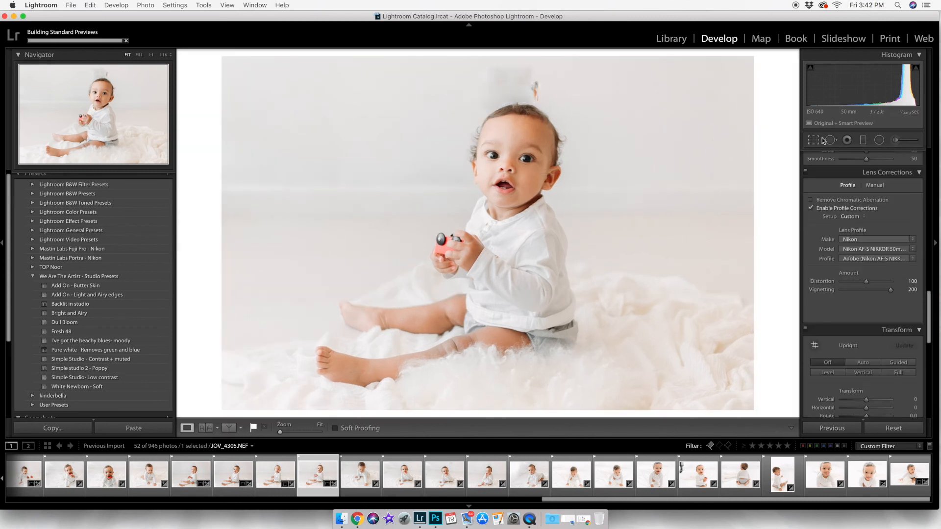
click(528, 89)
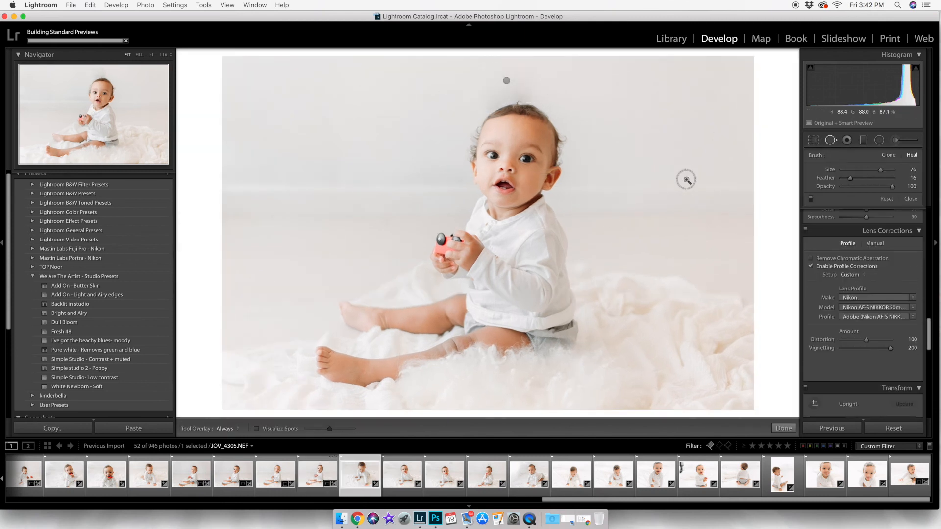
key(Right)
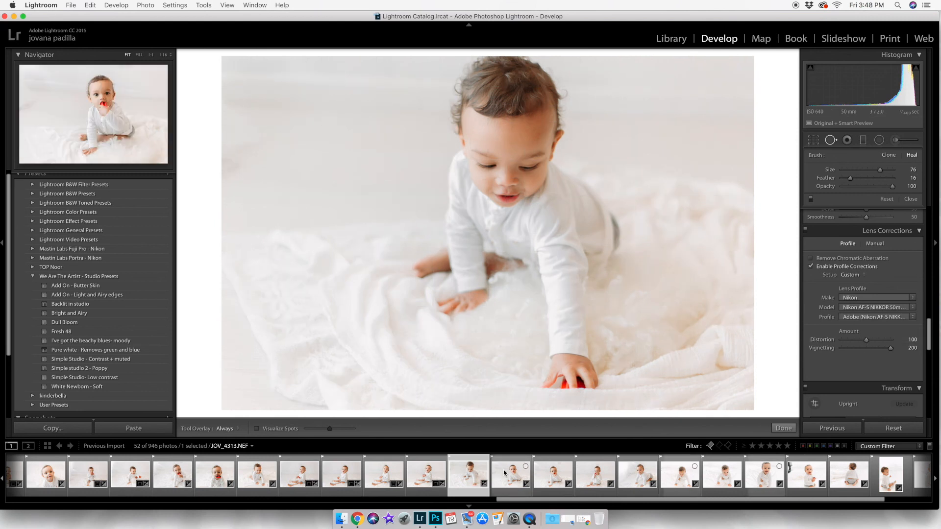
- Heal the mark at the upper edge of JOV_4313.NEF and the background marks above the baby in the photos following it
key(Right)
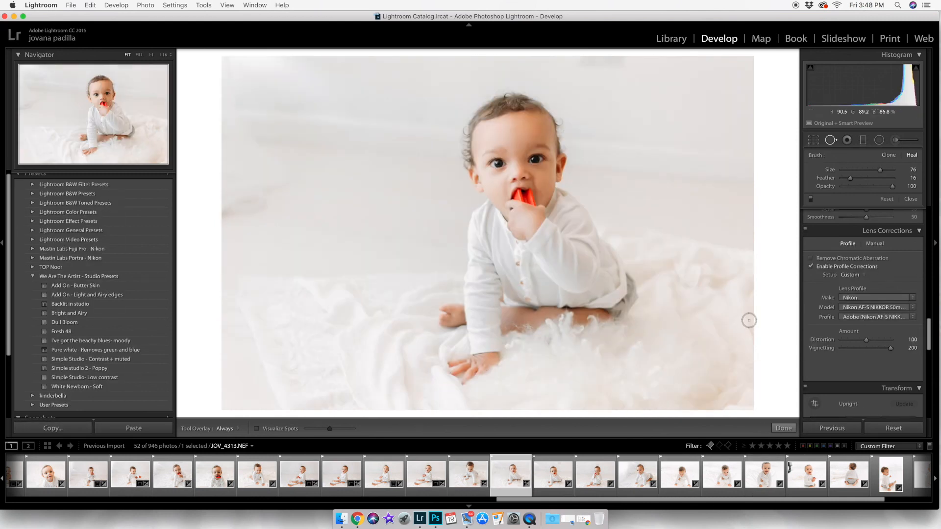
click(595, 62)
key(Right)
key(Right)
mouse_move(595, 65)
mouse_down()
mouse_move(556, 66)
mouse_move(588, 84)
mouse_move(552, 69)
mouse_up()
key(Right)
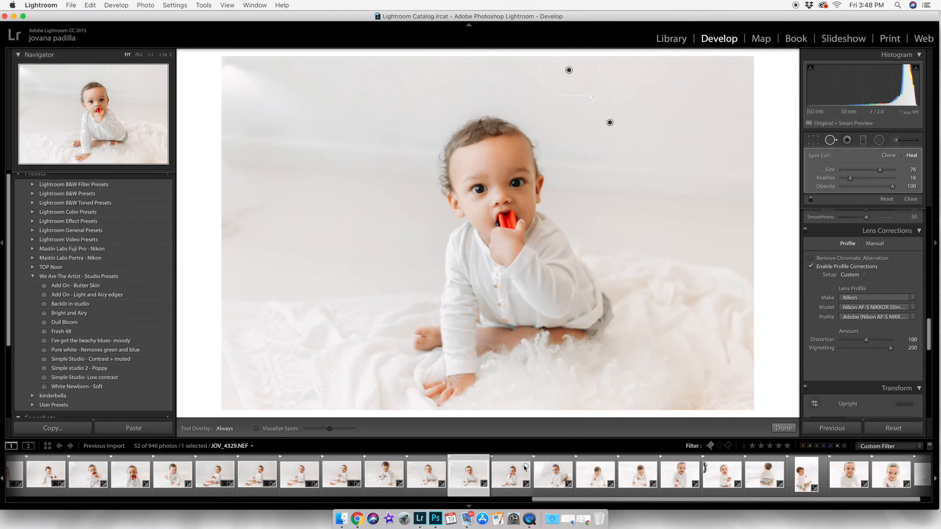
mouse_move(546, 83)
mouse_down()
mouse_move(497, 104)
mouse_move(532, 98)
mouse_up()
key(Right)
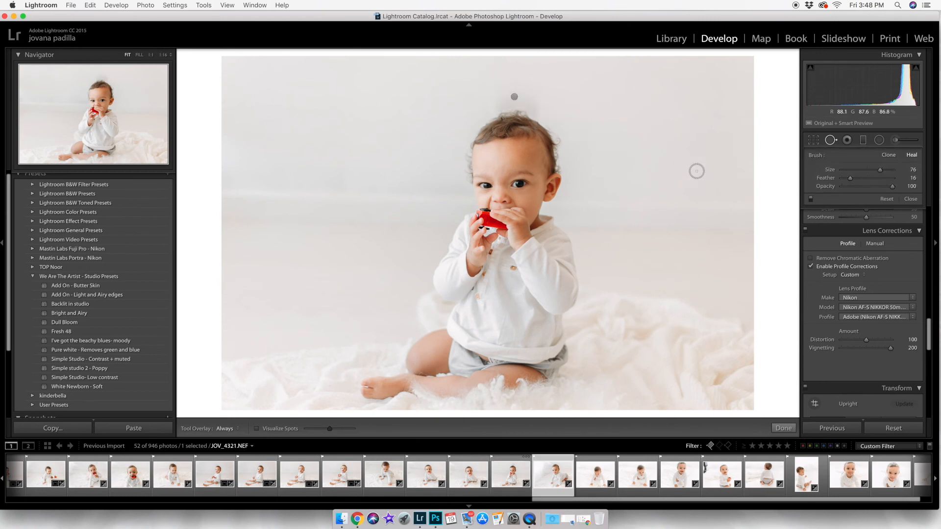
- Heal the two marks on the left side of the background in JOV_4333.NEF
key(Right)
drag(267, 208, 263, 208)
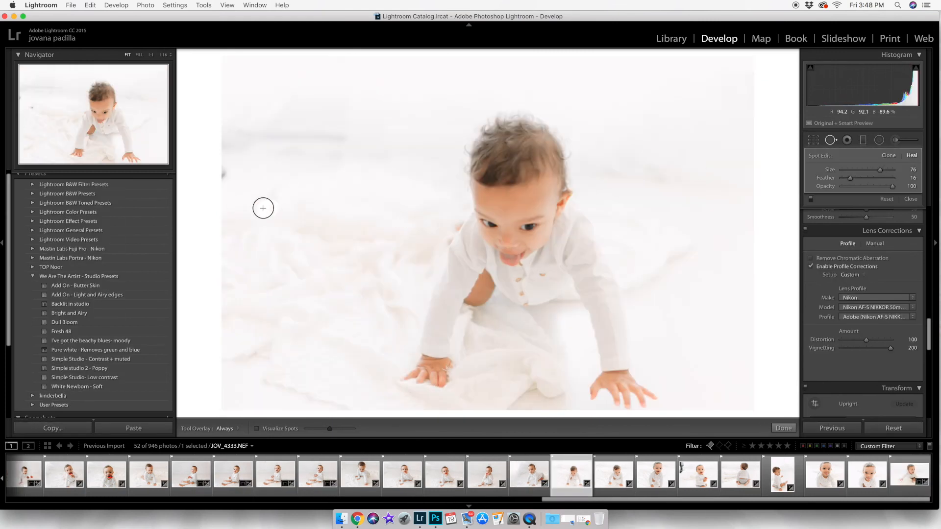
drag(228, 171, 225, 174)
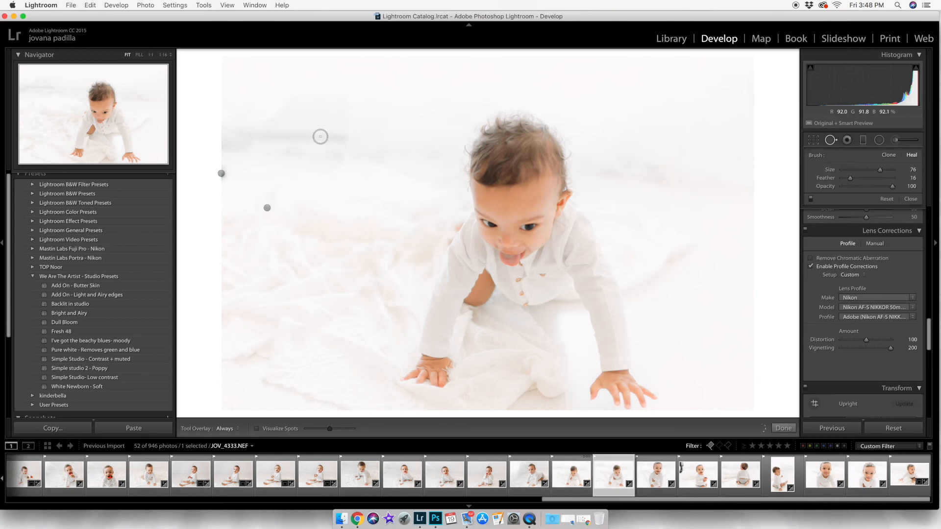
- Set the Red Primary hue of JOV_4341.NEF to +31 and heal away the dark stand in the photo's upper corner
key(Right)
key(Right)
key(Right)
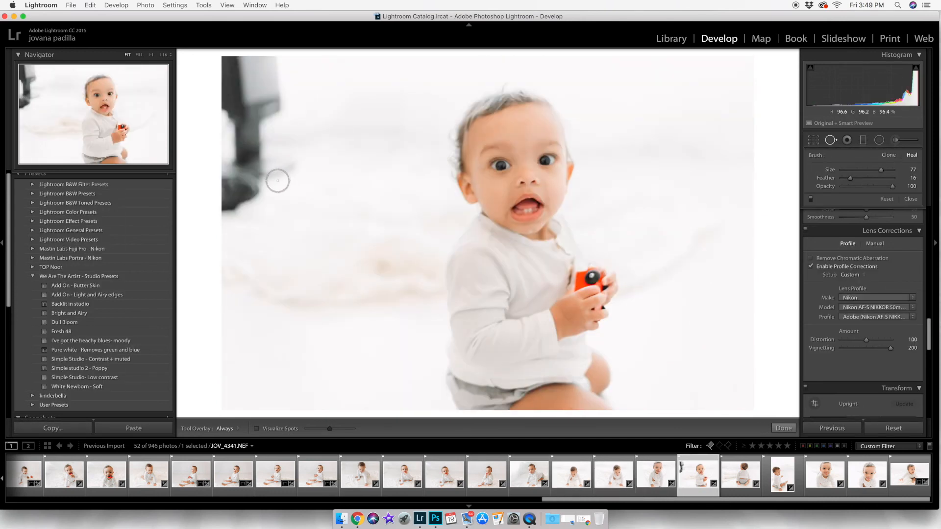
scroll(863, 319, down, 5)
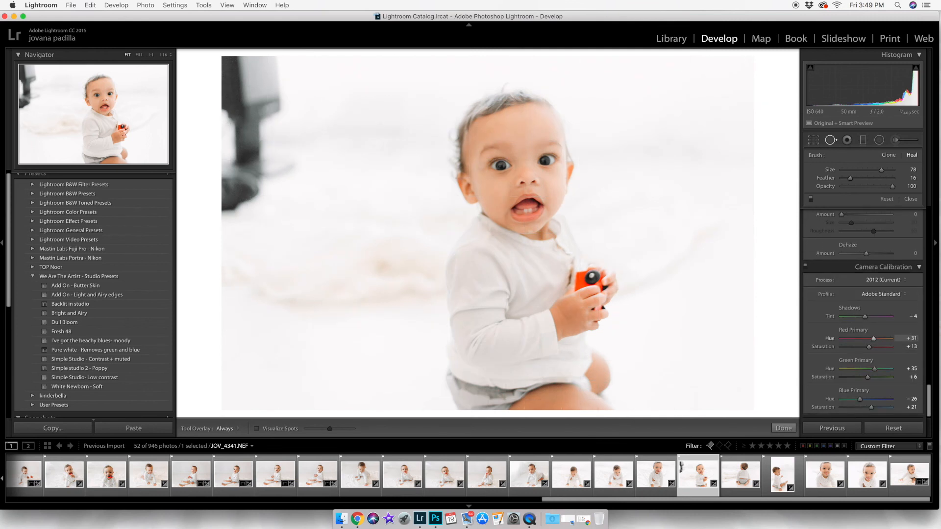
mouse_move(221, 185)
mouse_down()
mouse_move(270, 153)
mouse_move(237, 77)
mouse_move(262, 125)
mouse_up()
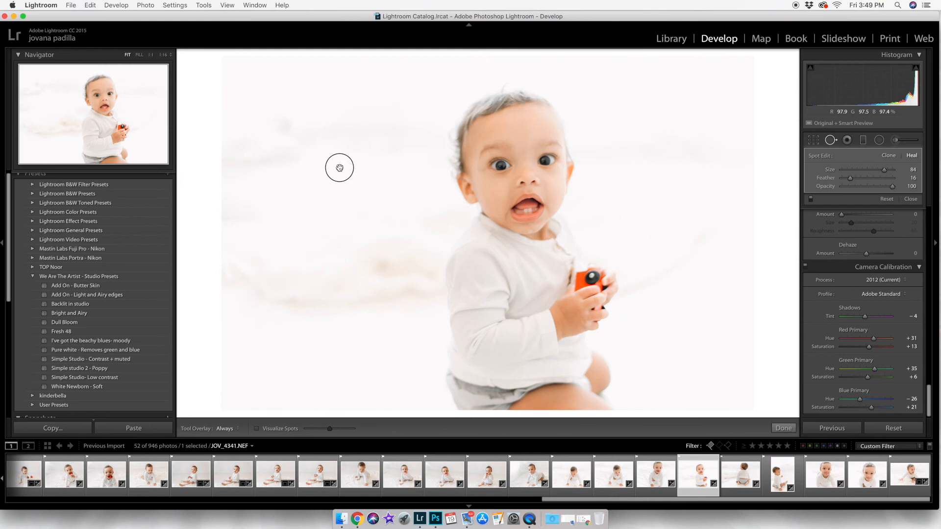
key(q)
- Heal the spot in the lower right corner of JOV_4355.NEF with Spot Removal
key(Right)
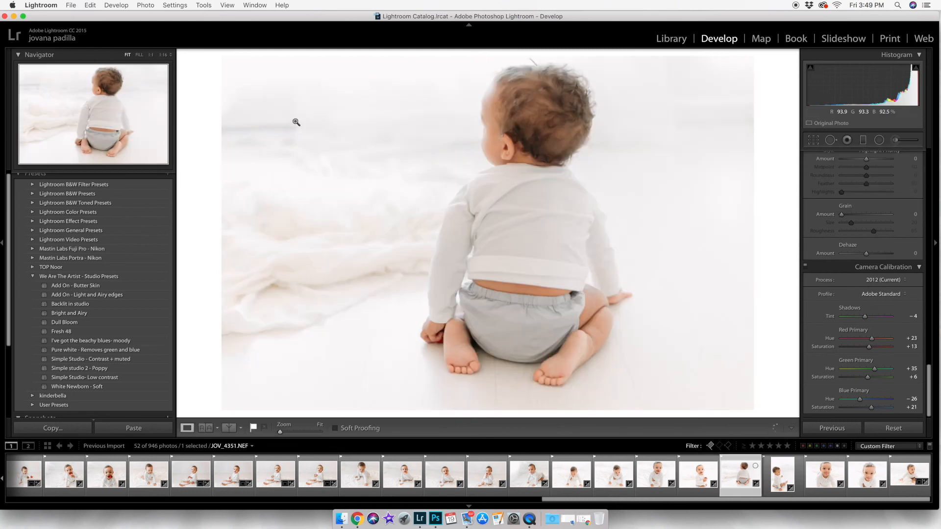
click(831, 141)
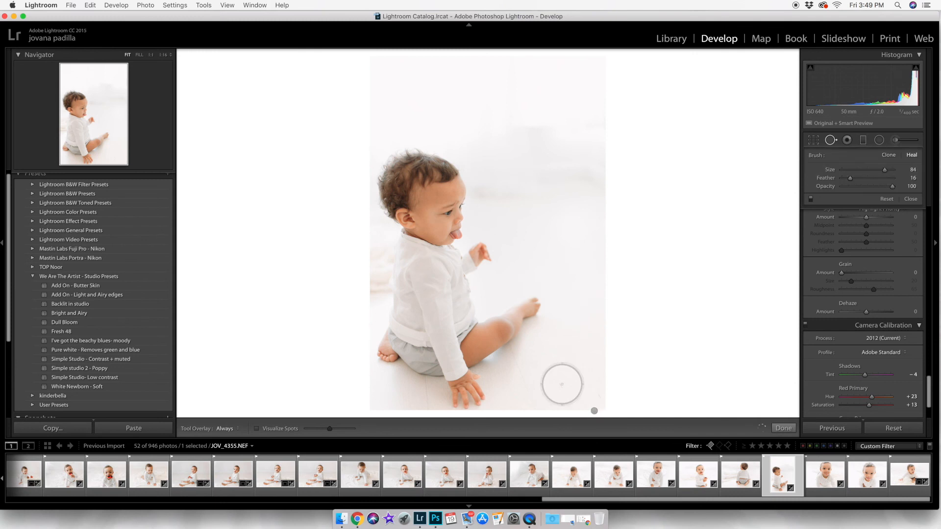
key(q)
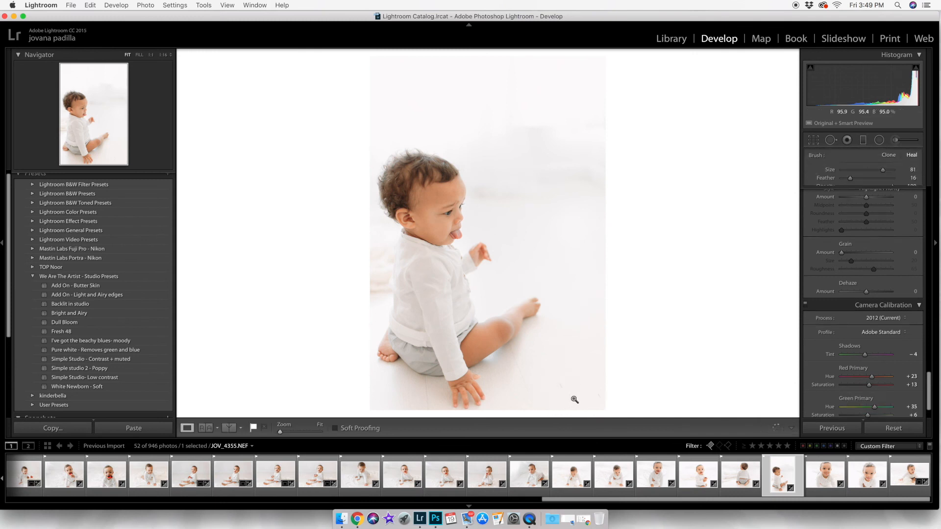
- Open JOV_4366.NEF, clear all categories in Copy Settings and copy its settings
key(Right)
key(Right)
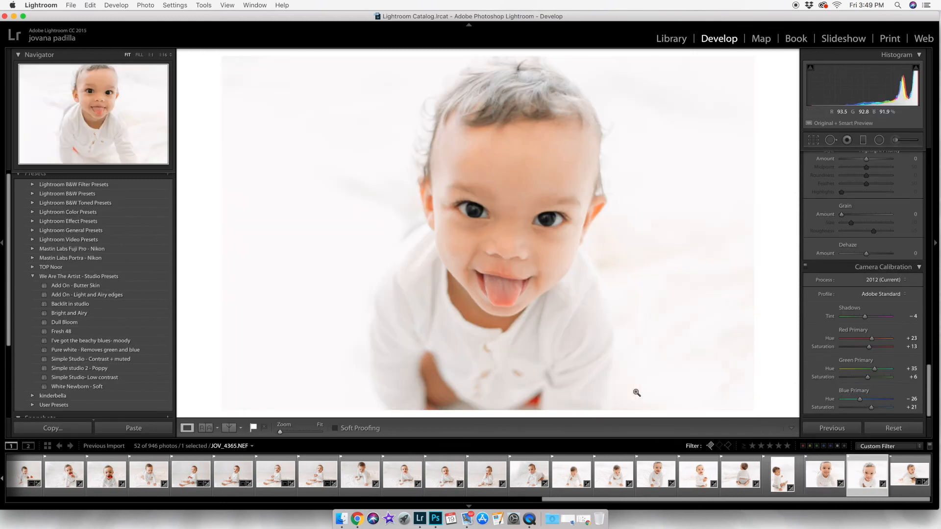
scroll(878, 285, up, 5)
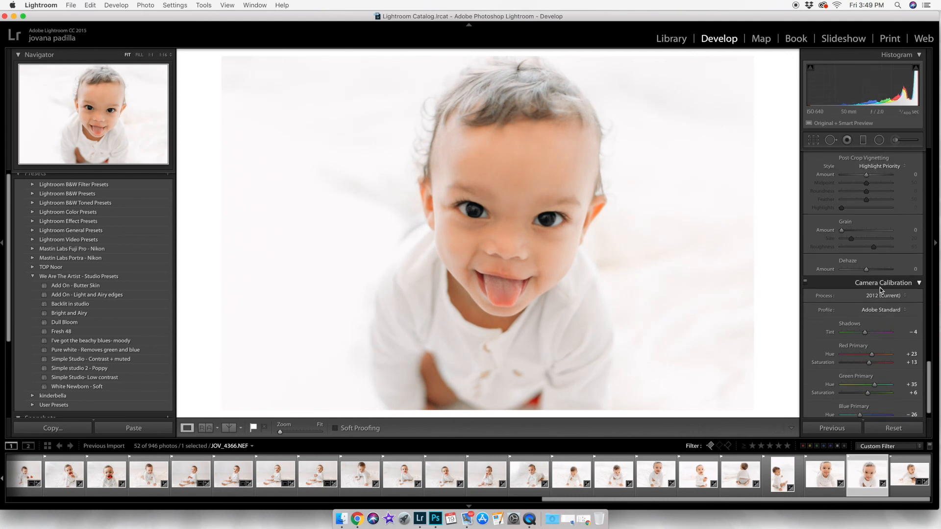
scroll(881, 288, up, 6)
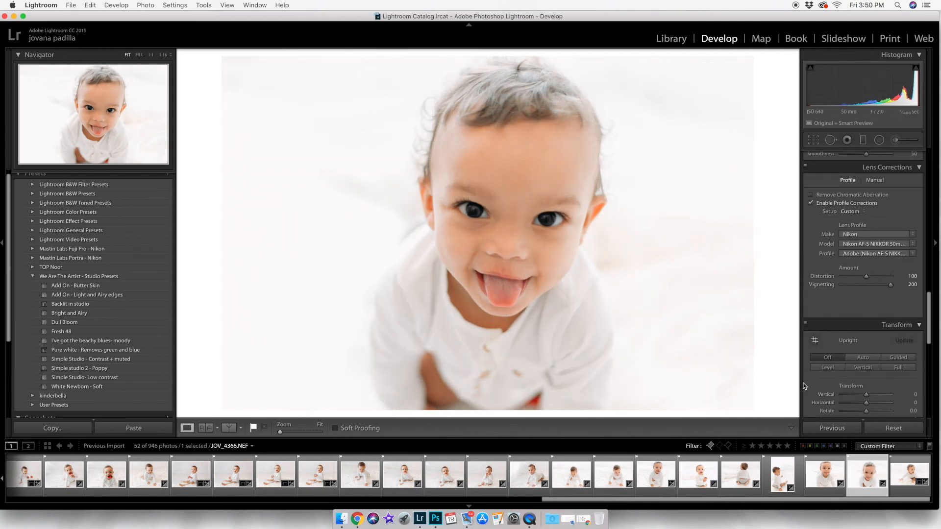
key(super+shift+c)
click(409, 224)
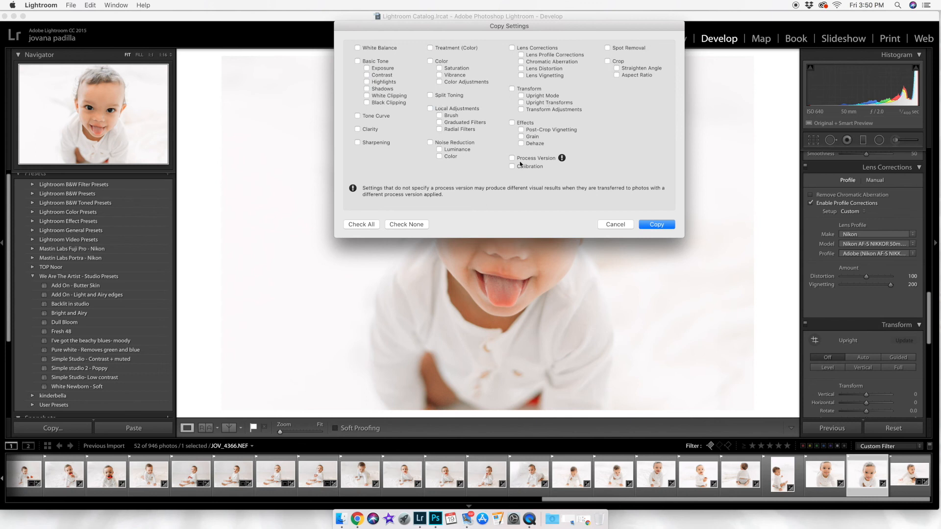
click(660, 227)
- Select all filtered photos and set the lens profile make of JOV_4135.NEF to Nikon
key(super+a)
click(175, 5)
click(186, 94)
click(611, 226)
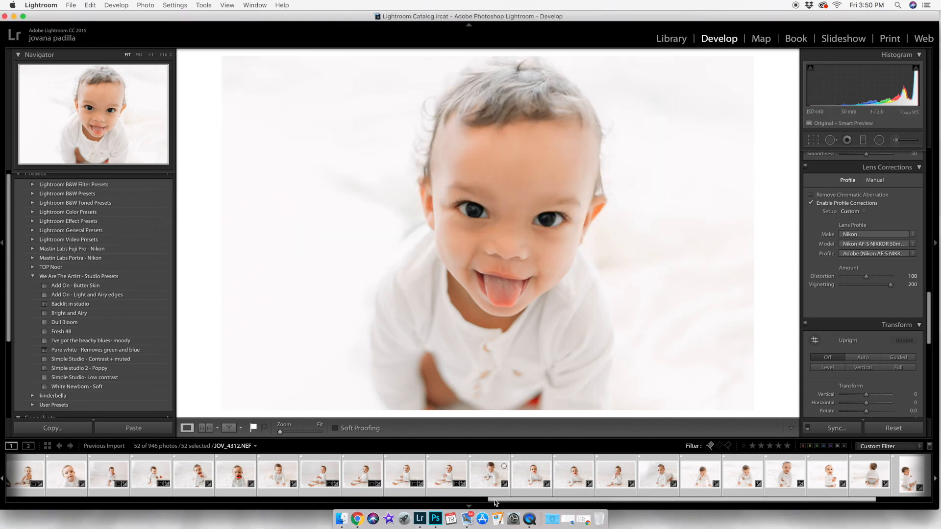
drag(510, 500, 26, 500)
click(28, 475)
click(876, 234)
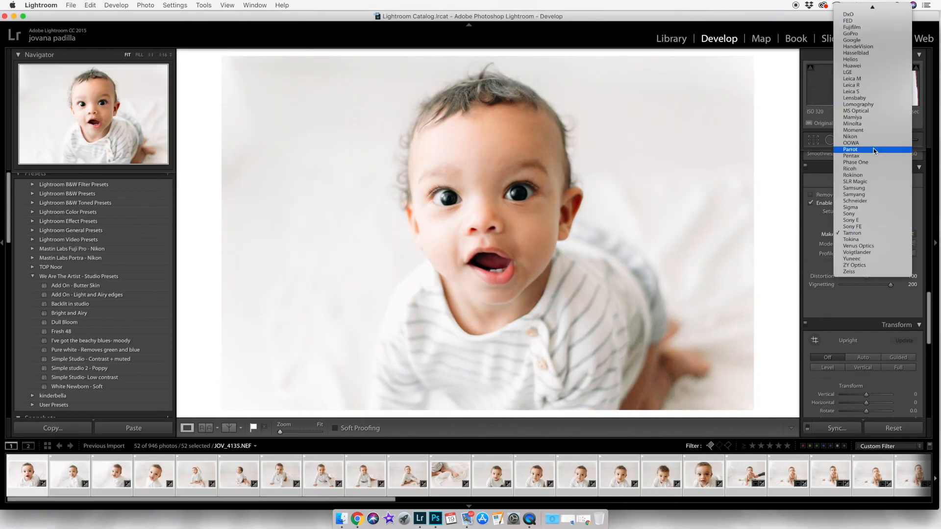
click(880, 139)
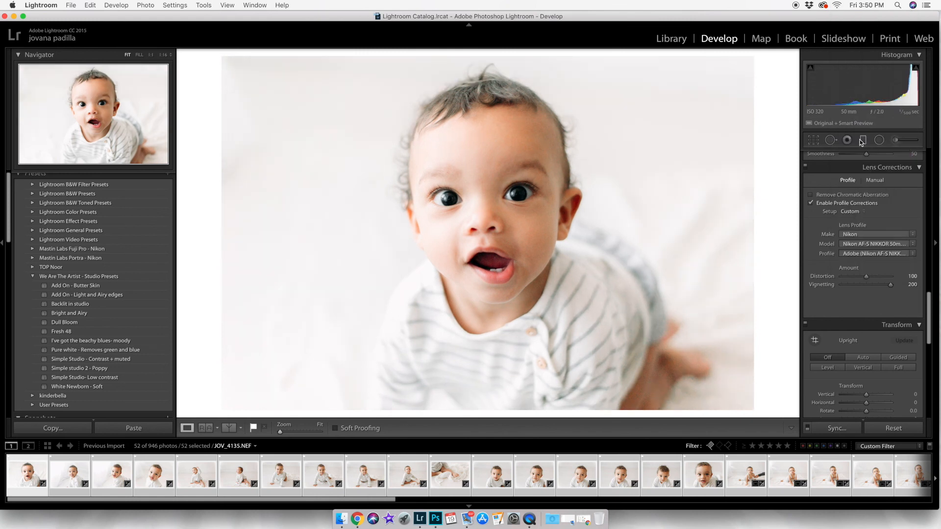
- Synchronize the settings of JOV_4135.NEF to all selected photos and check JOV_4217.NEF and JOV_4270.NEF
click(165, 5)
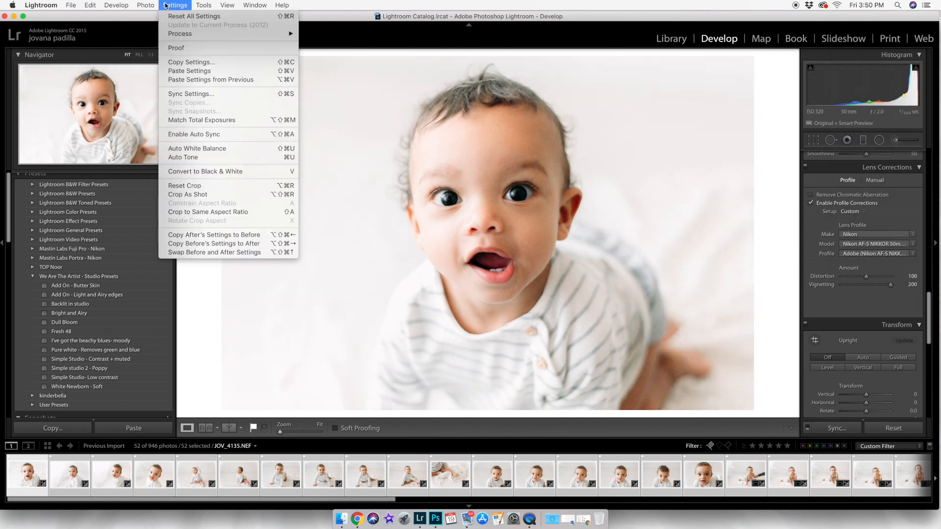
click(201, 96)
click(653, 226)
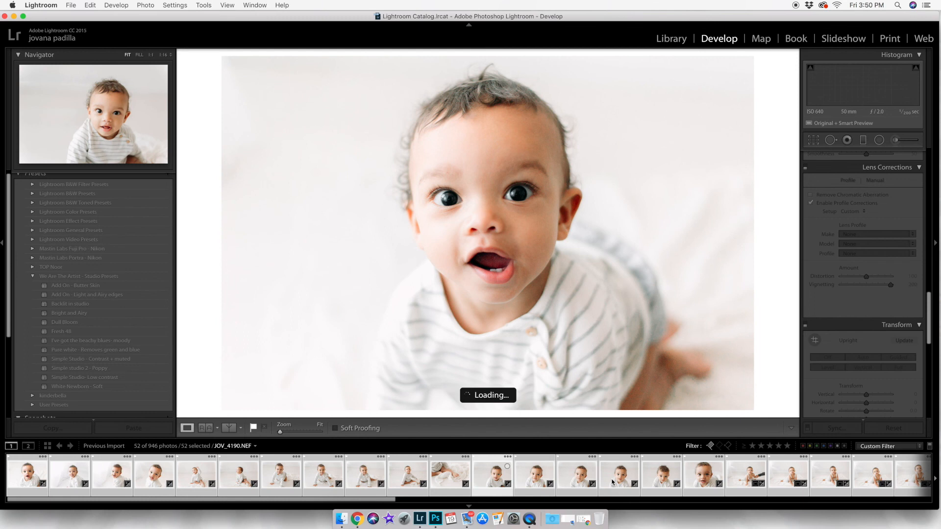
click(605, 478)
scroll(710, 478, down, 5)
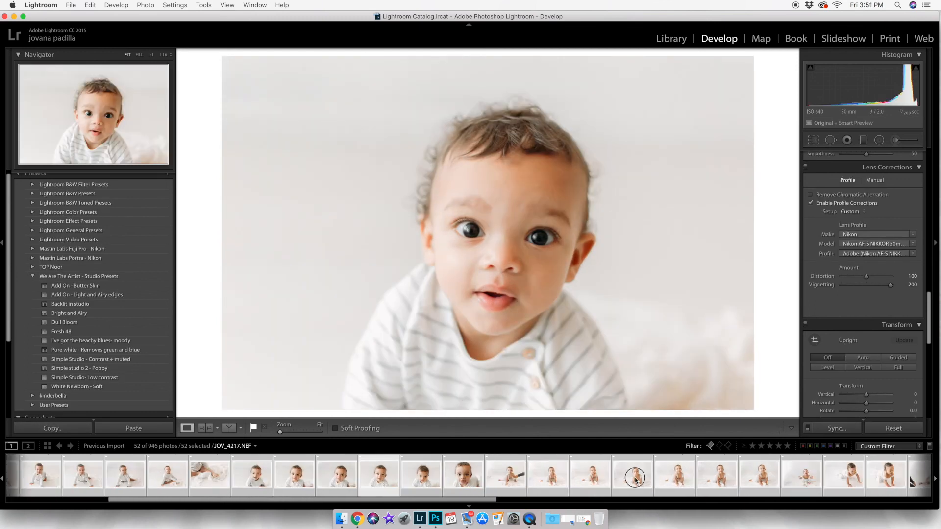
click(712, 484)
scroll(710, 483, down, 10)
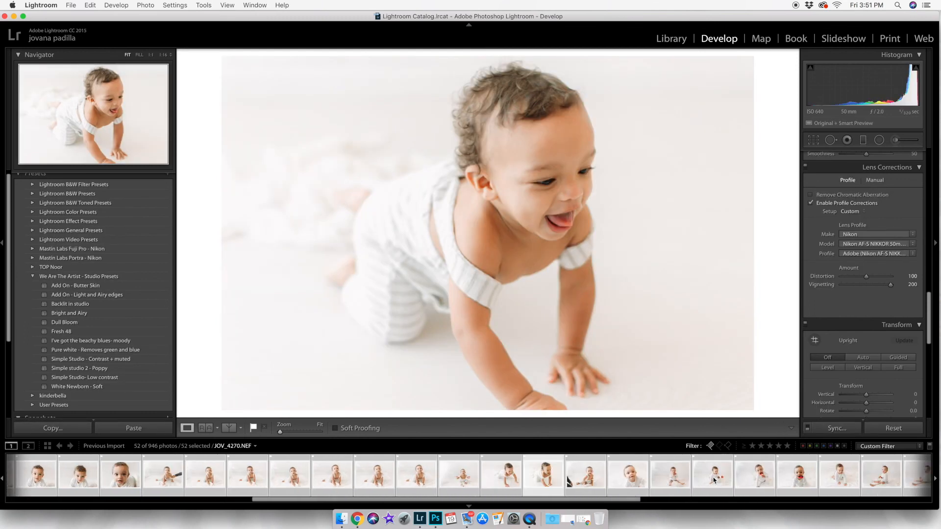
- Set the white balance tint of JOV_4312.NEF to -15
click(610, 483)
scroll(878, 318, down, 10)
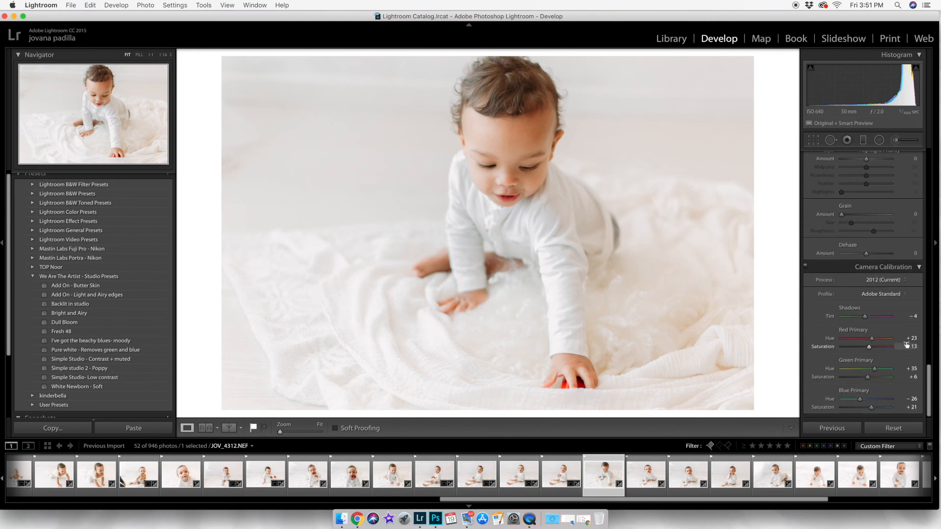
scroll(887, 192, up, 10)
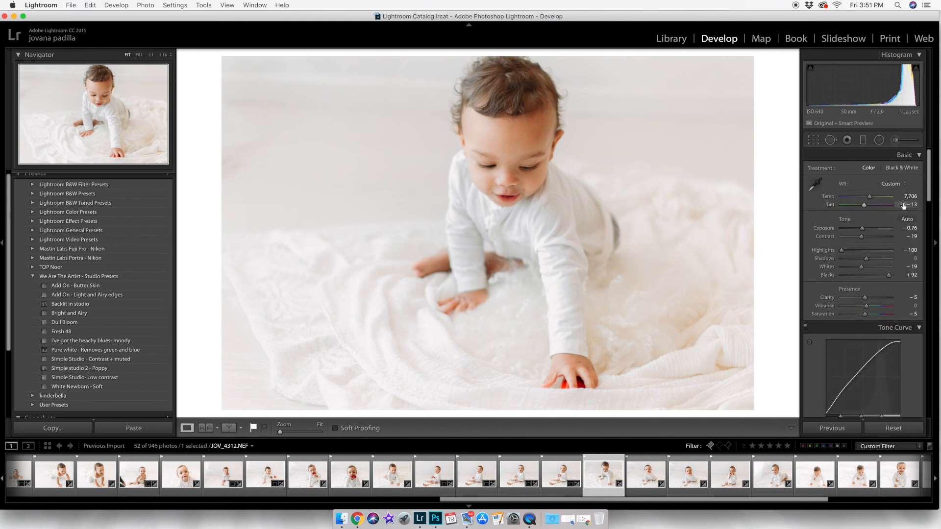
click(909, 205)
scroll(588, 476, down, 4)
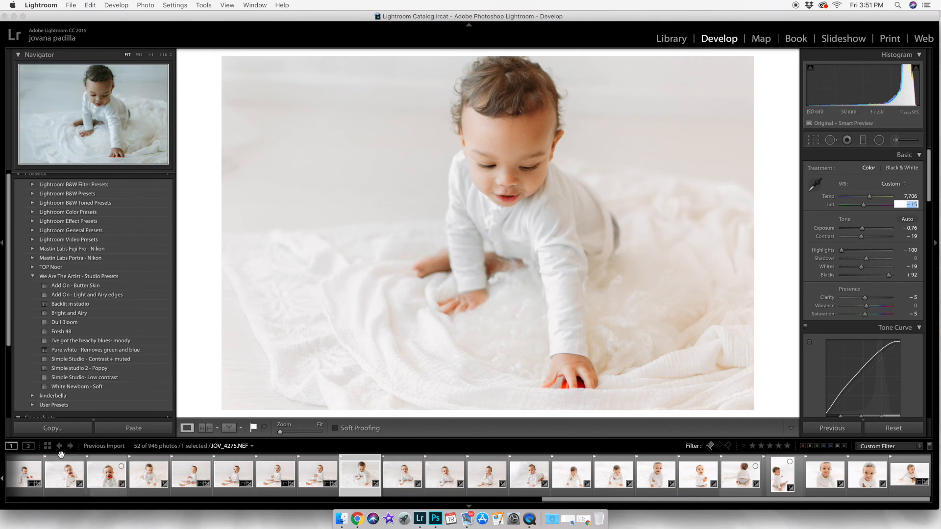
- Show JOV_4312.NEF as a side-by-side Before and After comparison
click(210, 432)
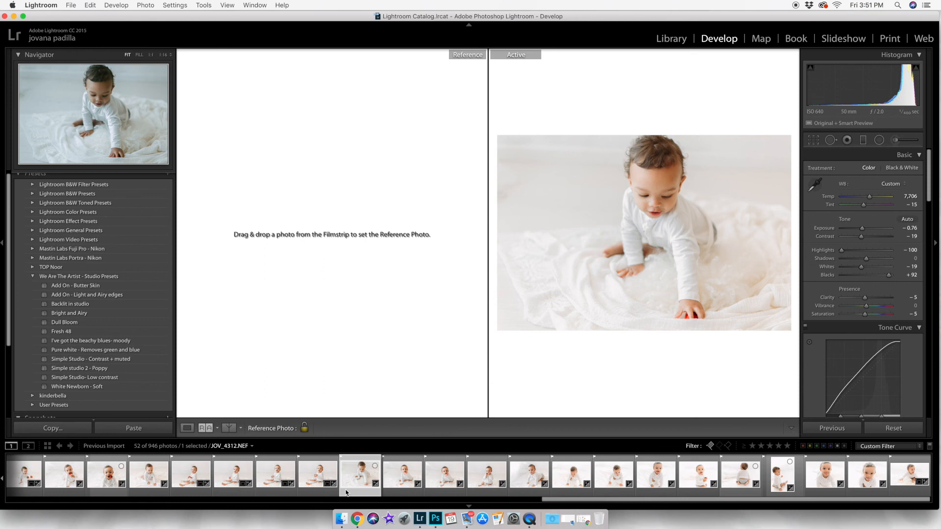
click(228, 429)
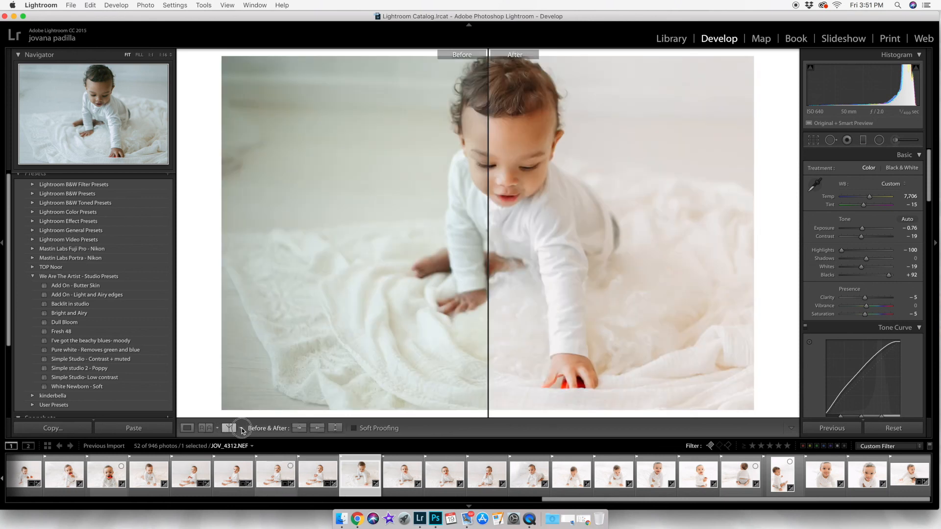
click(241, 429)
click(273, 438)
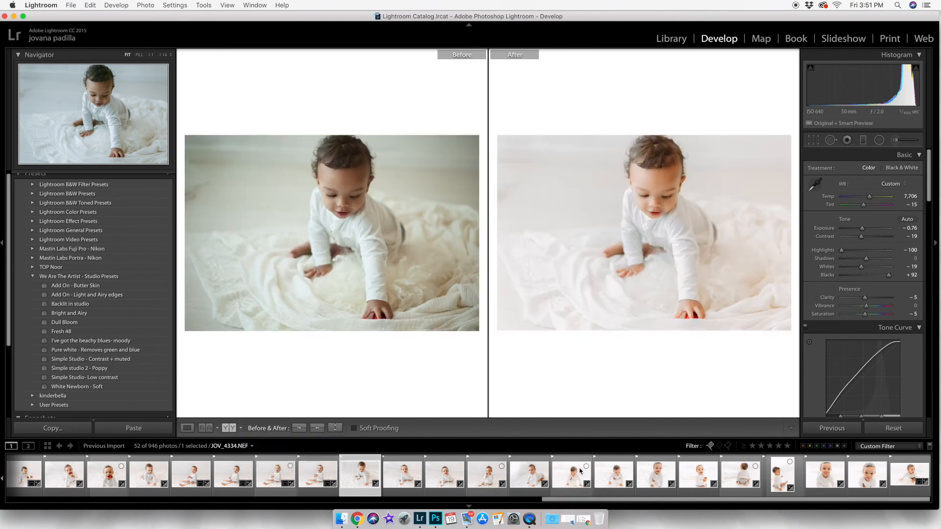
- Compare the before and after versions of the earlier photos, from JOV_4198.NEF back to JOV_4147.NEF
scroll(418, 475, up, 10)
click(417, 475)
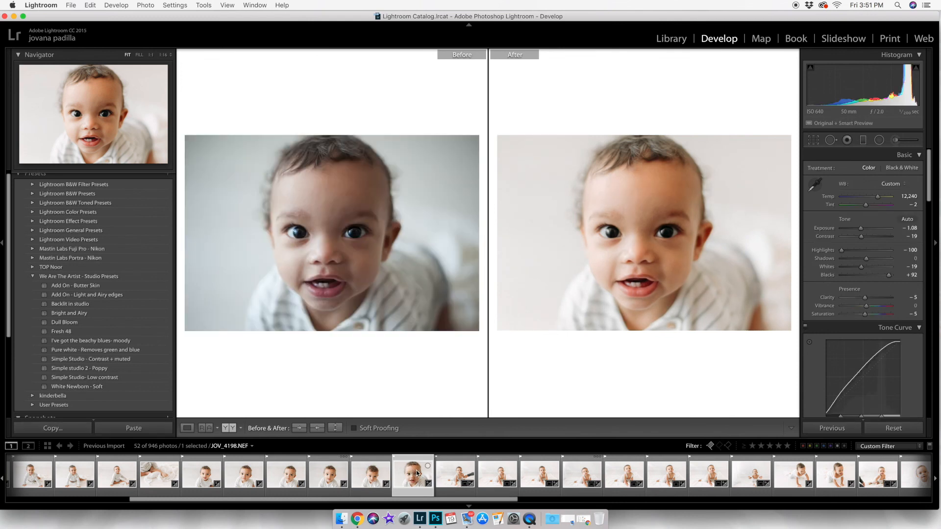
scroll(414, 475, up, 5)
click(369, 483)
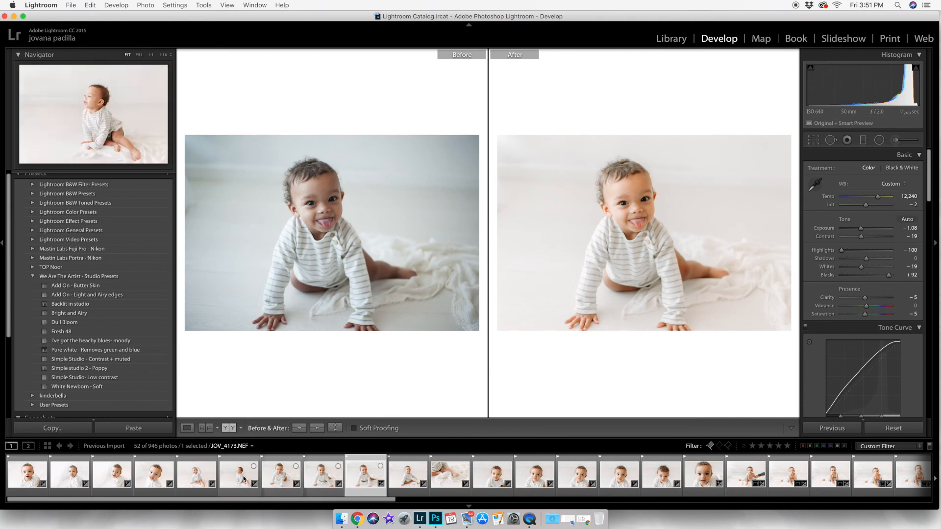
click(150, 482)
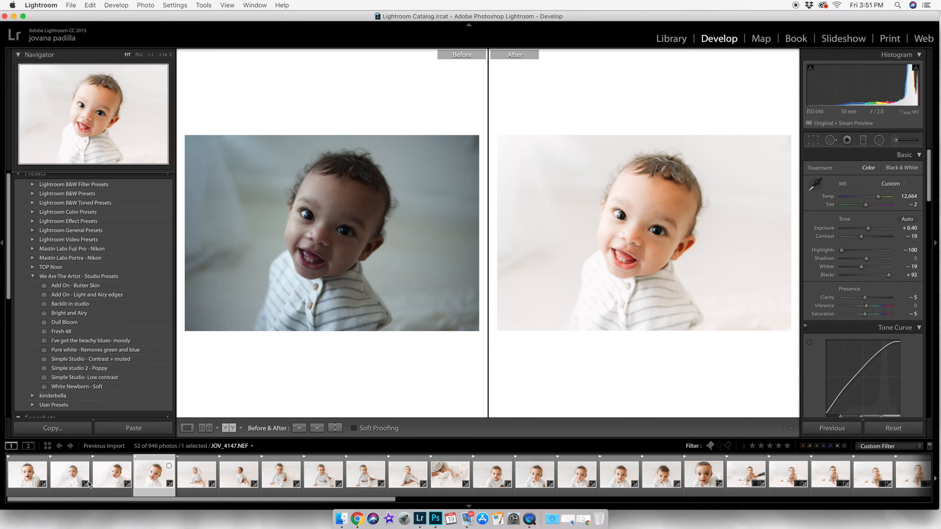
- Compare JOV_4135.NEF before and after in the split and top/bottom layouts, and return to the single-photo view
click(20, 483)
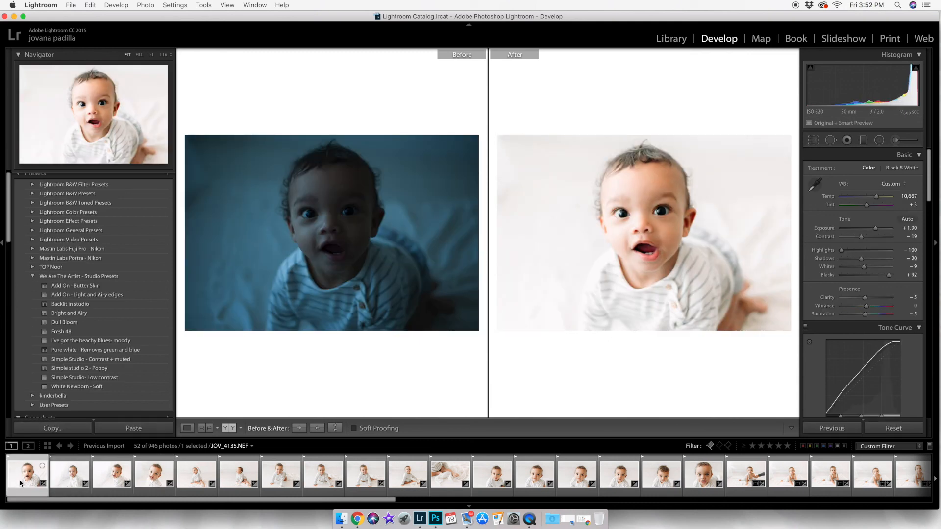
click(230, 429)
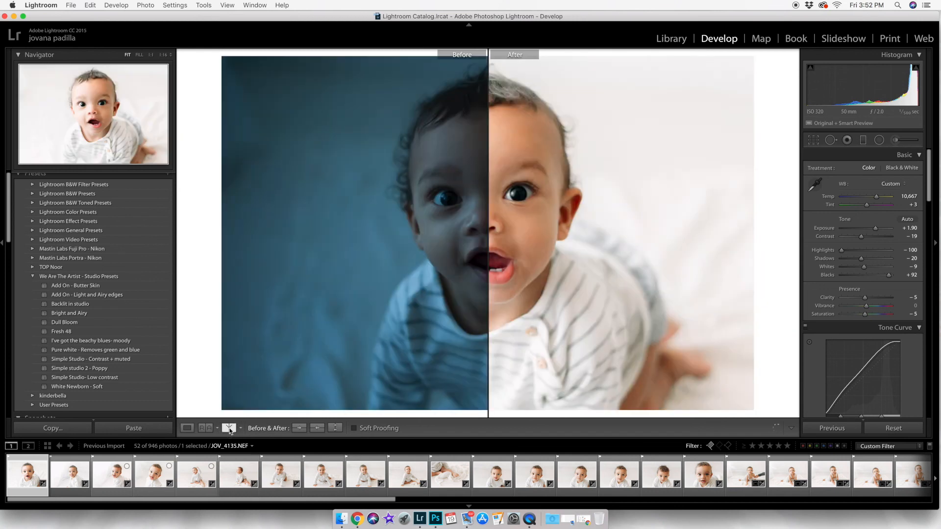
click(230, 430)
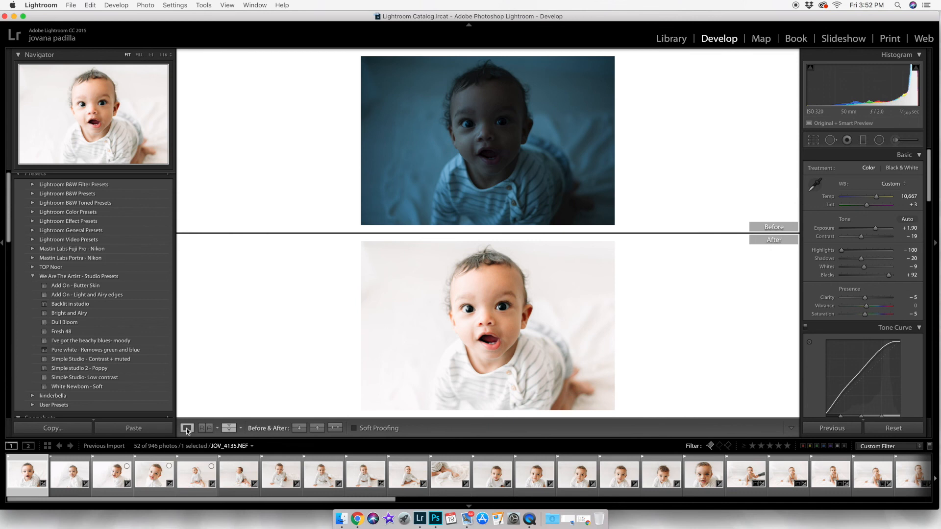
click(186, 429)
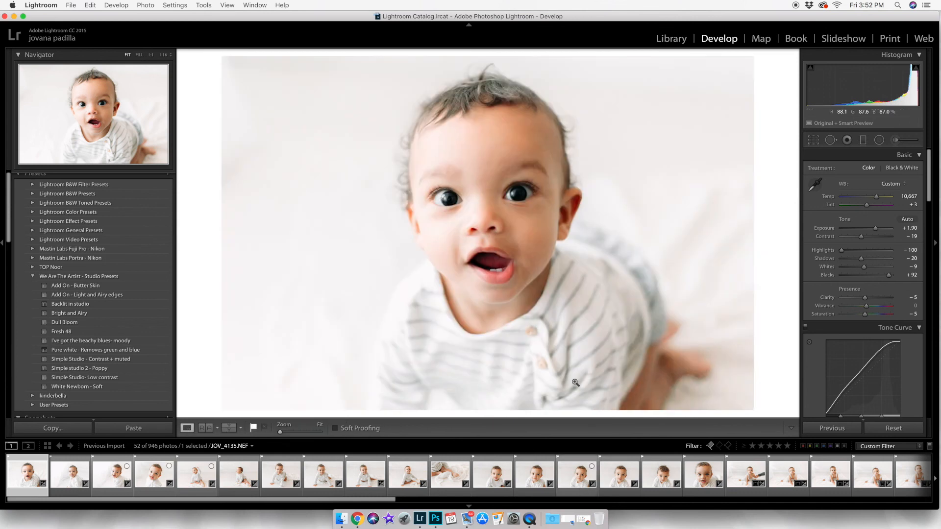
- Select all the filtered photos in the Library grid and open the export settings for them
click(48, 446)
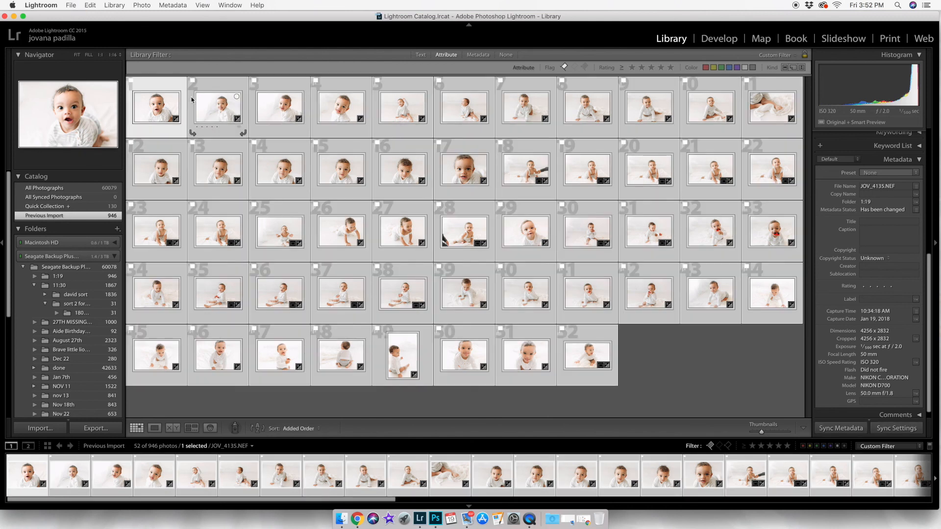
key(super+a)
click(71, 5)
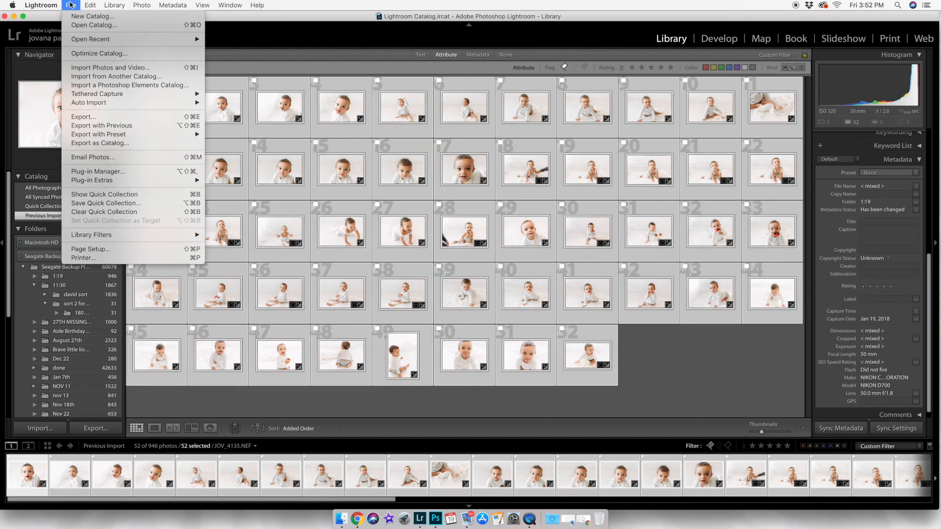
click(111, 116)
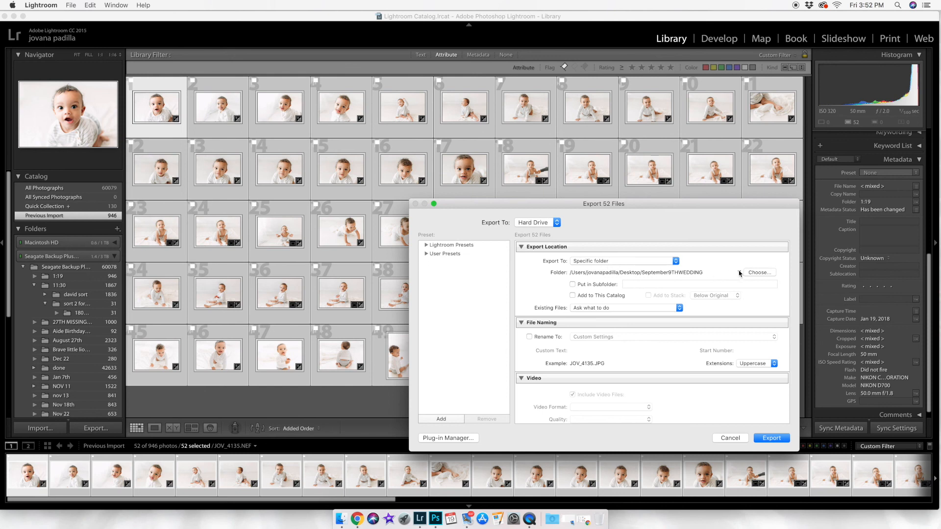
- Export the selected photos to the Desktop, in a subfolder named with the client's first name and Milestone
click(767, 274)
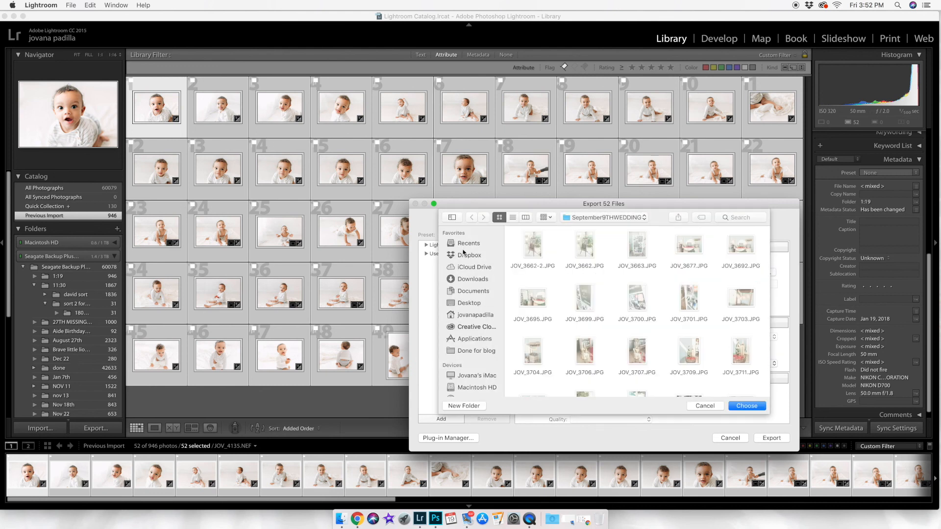
click(474, 304)
click(752, 406)
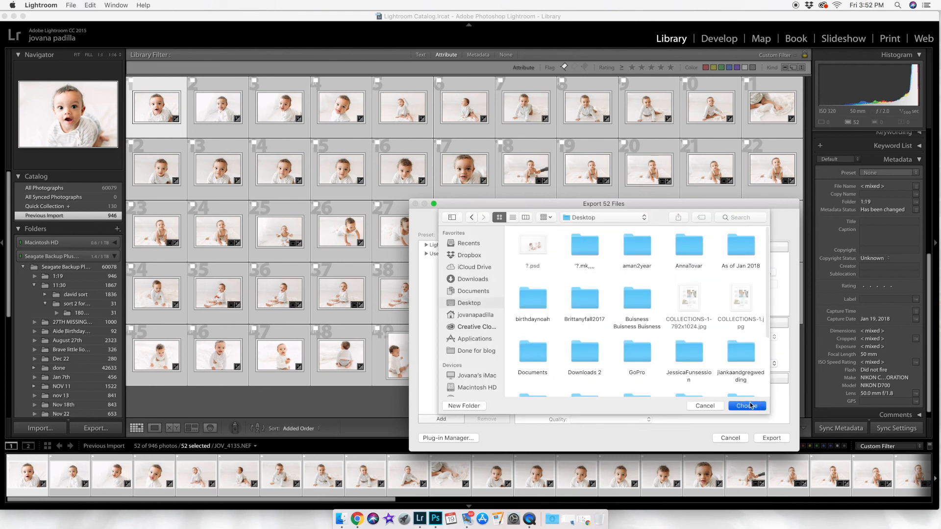
click(670, 284)
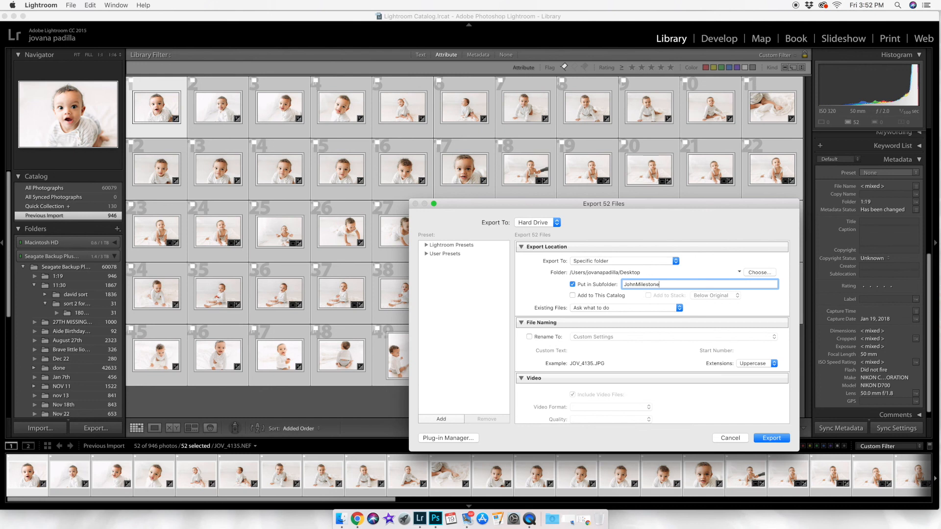
key(Return)
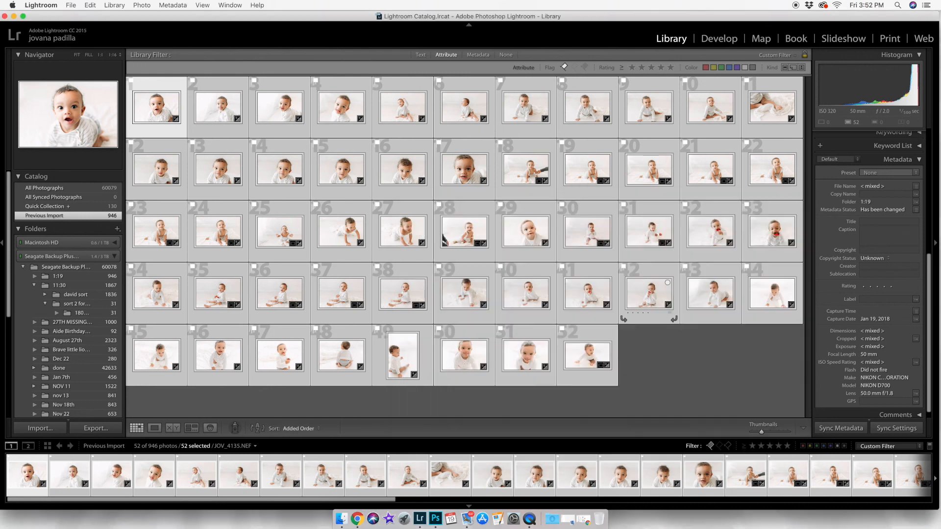